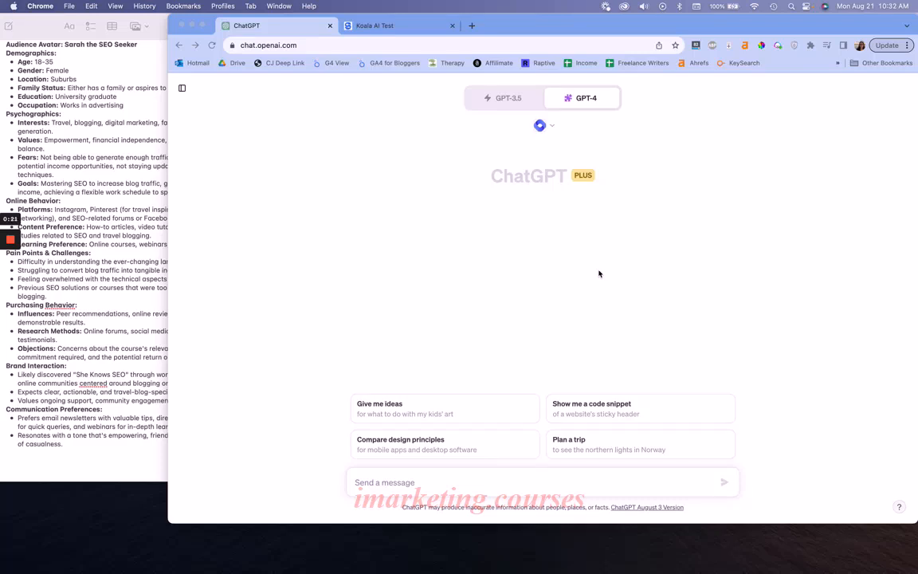
Copy the paragraph starting "The Ottawa winter experience" from the Koala AI Test page and return to ChatGPT
click(399, 31)
scroll(394, 197, down, 5)
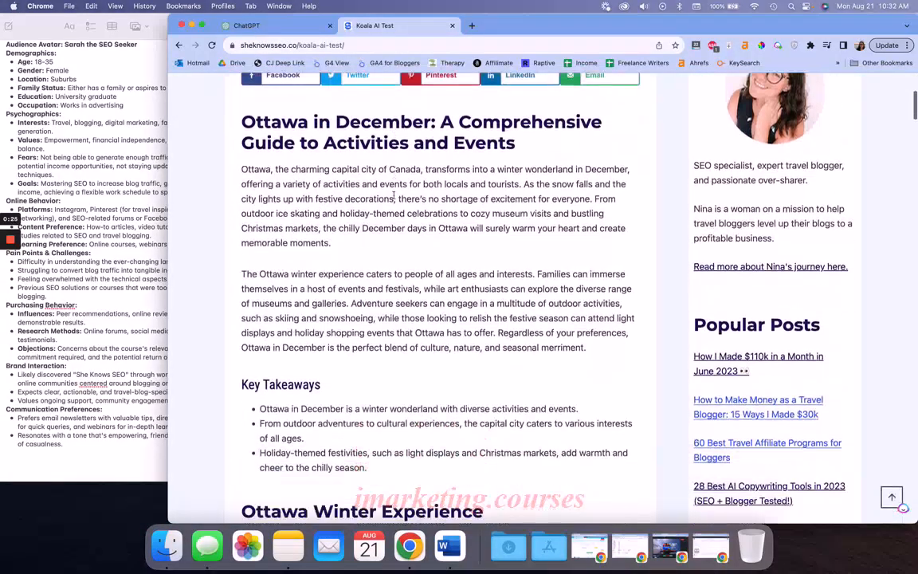
scroll(394, 197, down, 1)
triple_click(330, 259)
key(cmd+c)
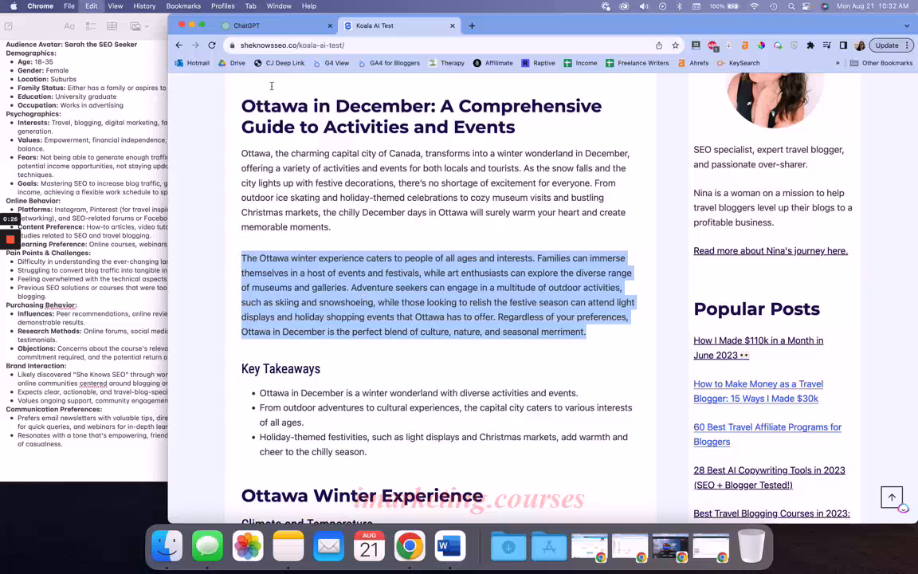
click(258, 28)
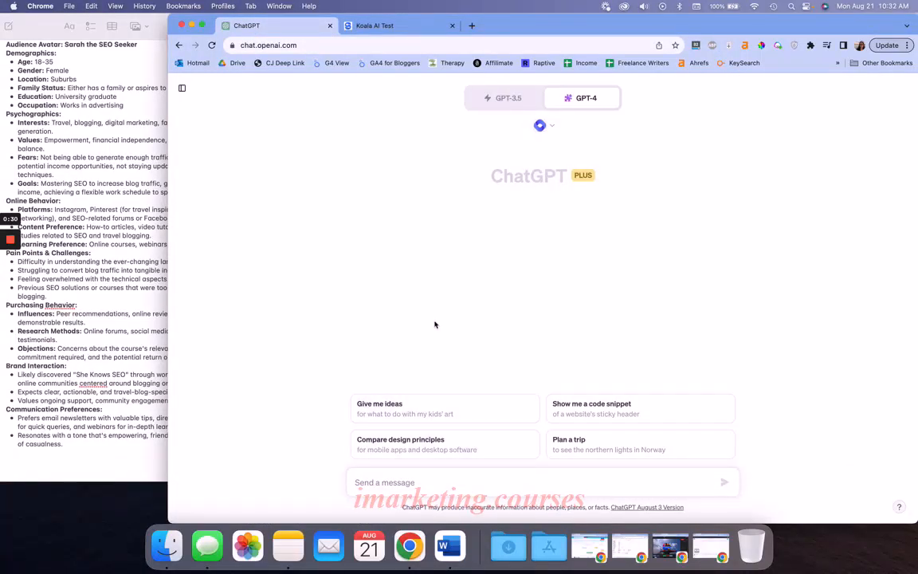
Send the prompt "Rewrite this paragraph for an audience of people visiting ottawa with kids:" followed by the copied Ottawa paragraph
text(Rewrite this bl)
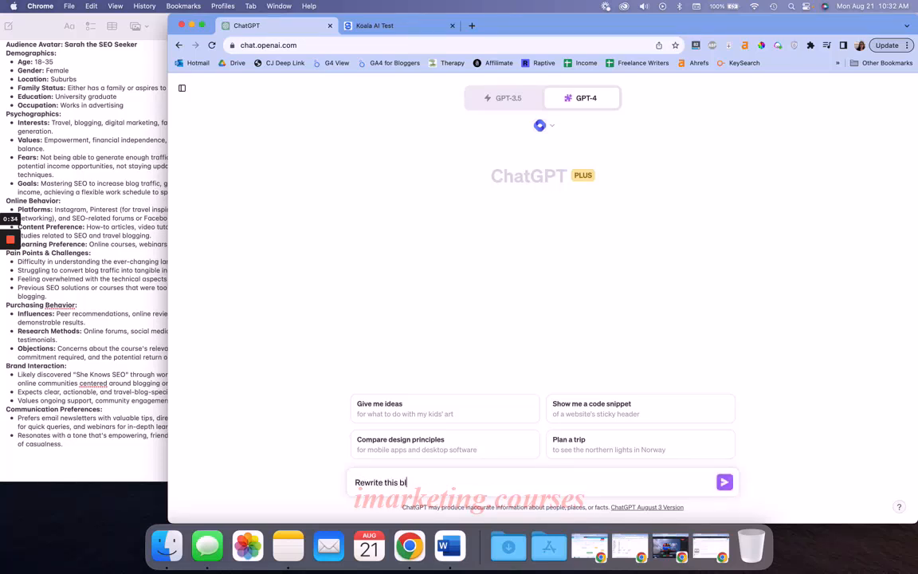
text(og p)
text(paragrapg for an audience of peopl)
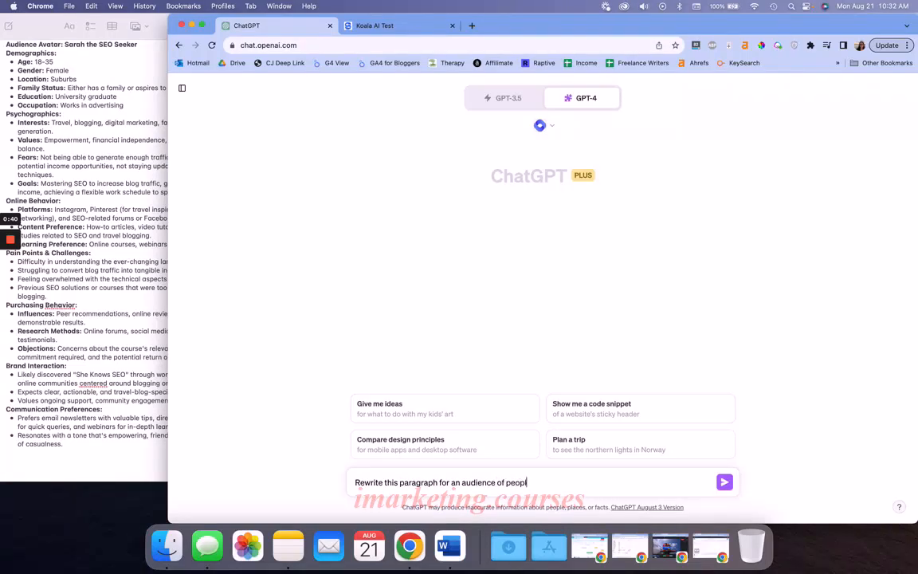
text(e visiting ottawa with kids:)
key(cmd+v)
key(Return)
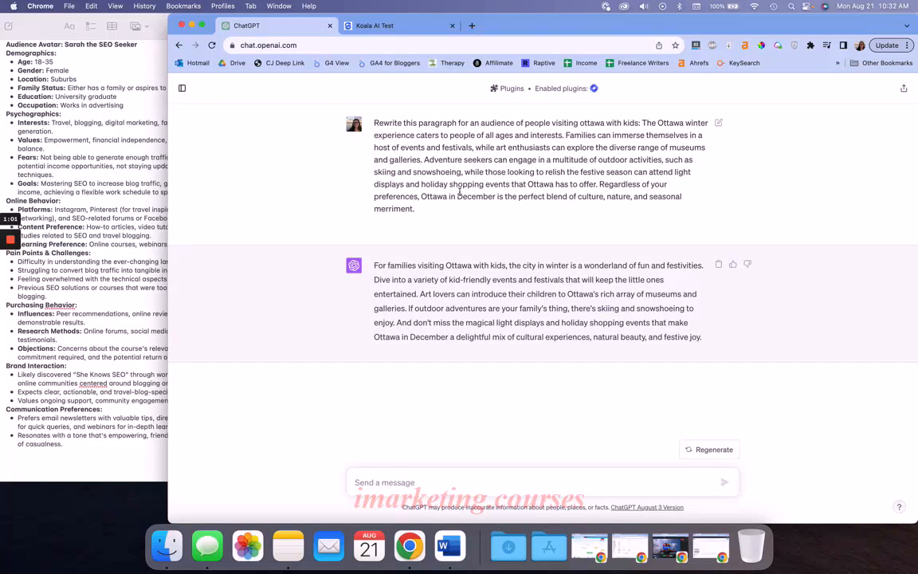
Review the original Ottawa paragraph in the sent prompt, highlighting its text and the word "Families"
drag(640, 122, 688, 206)
key(super+c)
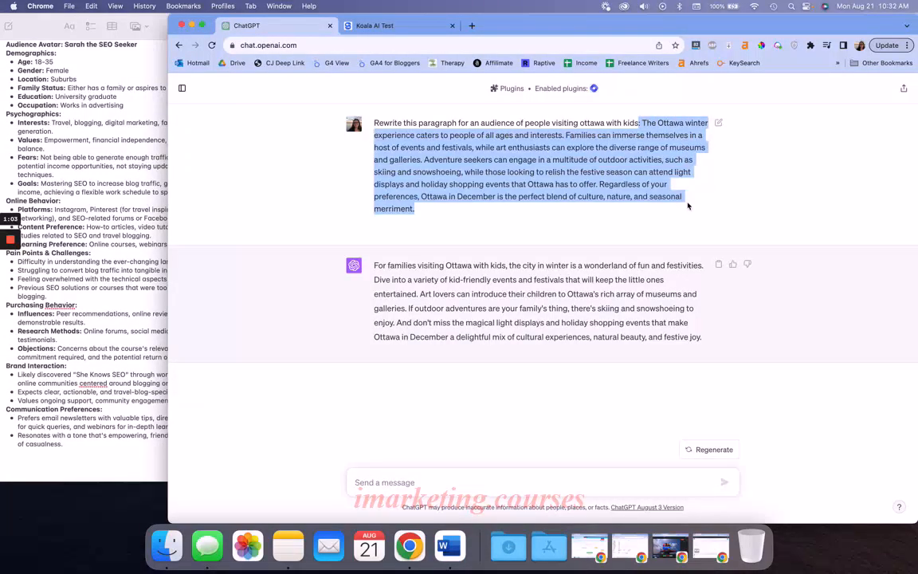
double_click(589, 135)
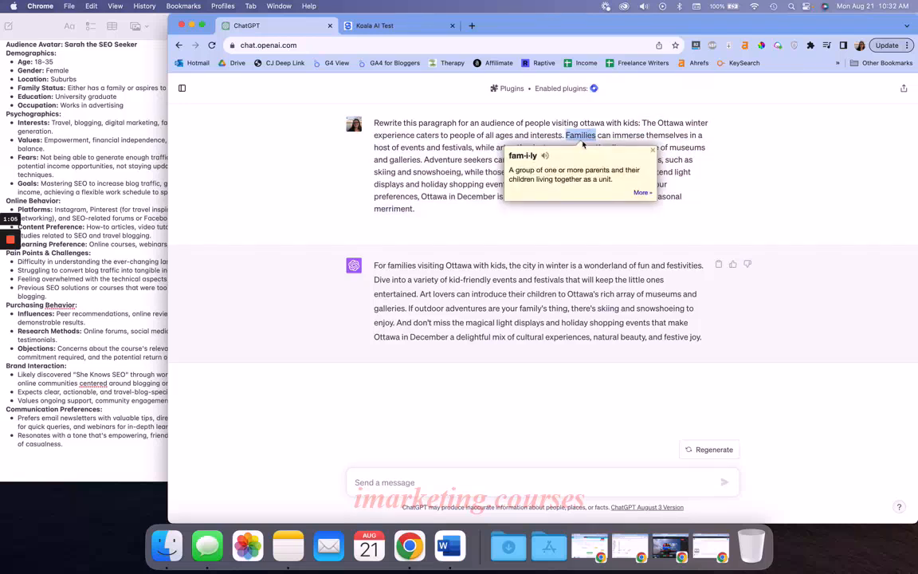
click(658, 145)
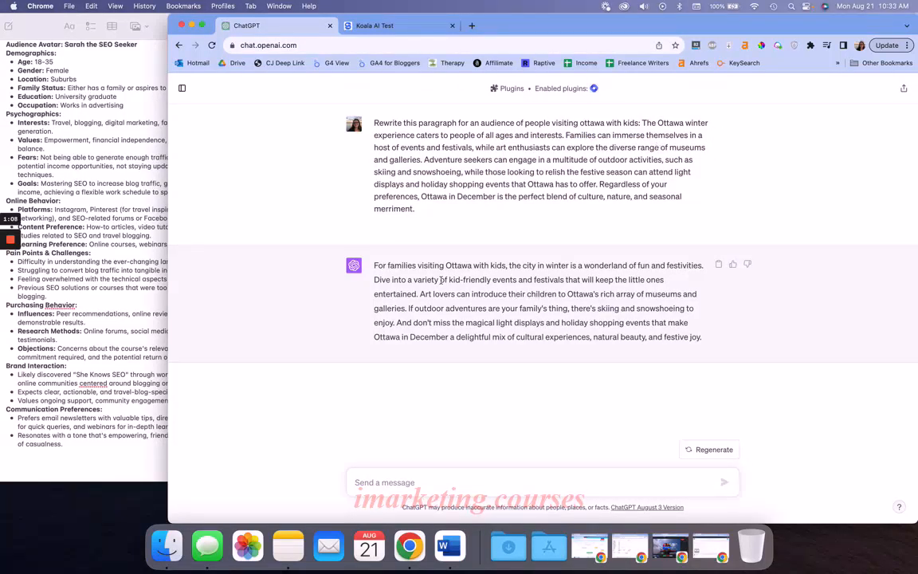
Start a follow-up prompt reading "Forget the above. Rewrite paragraph 1 in the style of paragraph 2."
click(377, 484)
text(Forget th)
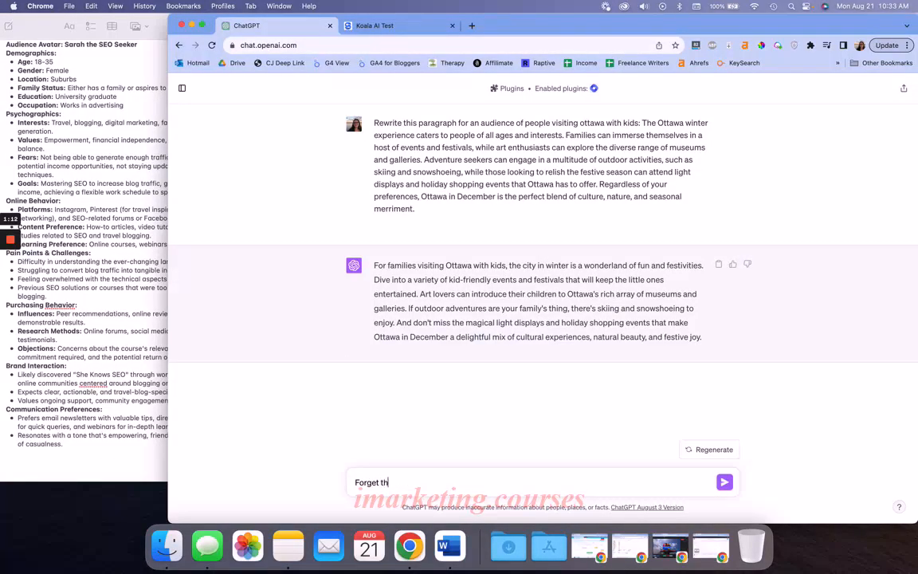
text(e above. Rewrite paragraph 1 in)
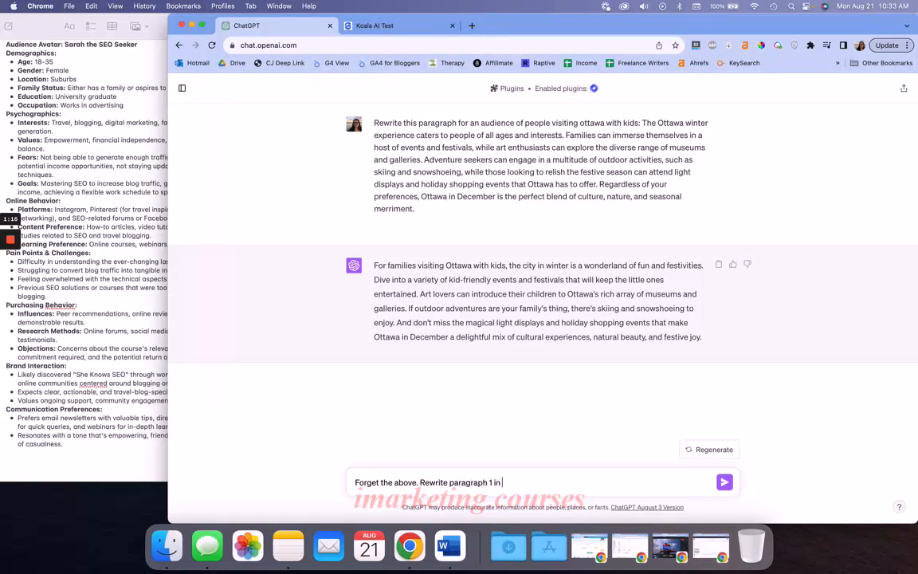
text( the style of paragraph)
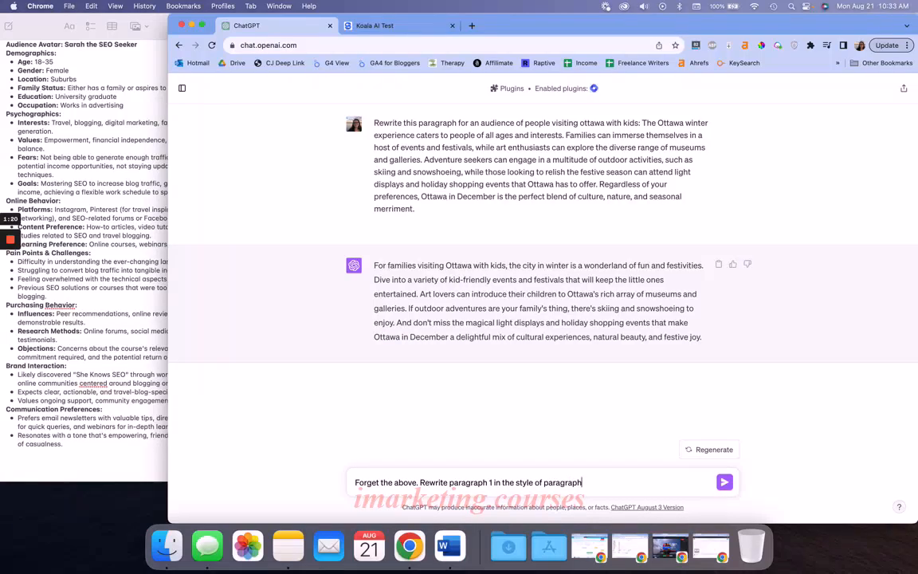
text( 2.)
Add a "Paragraph 1:" label below the instruction and paste the copied Ottawa paragraph under it
key(shift+Return)
key(shift+Return)
text(Parag)
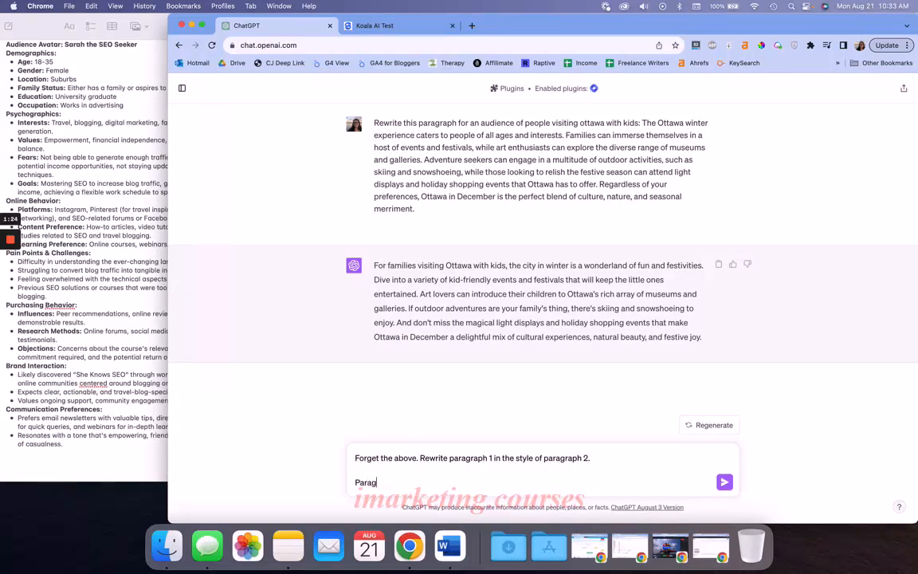
text(raph 2)
text(:)
key(shift+Return)
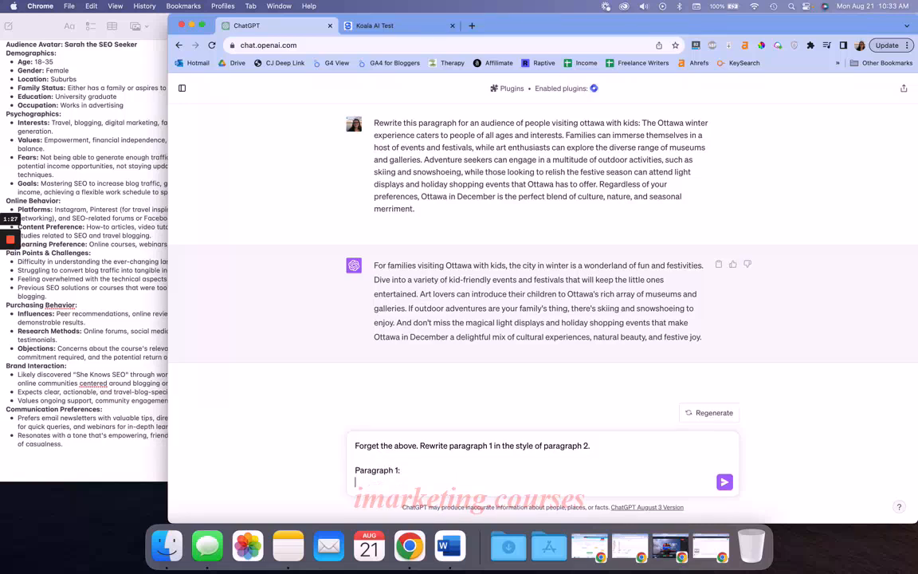
key(super+v)
Append "Keep the facts the same." to the instruction line of the unsent prompt
click(640, 390)
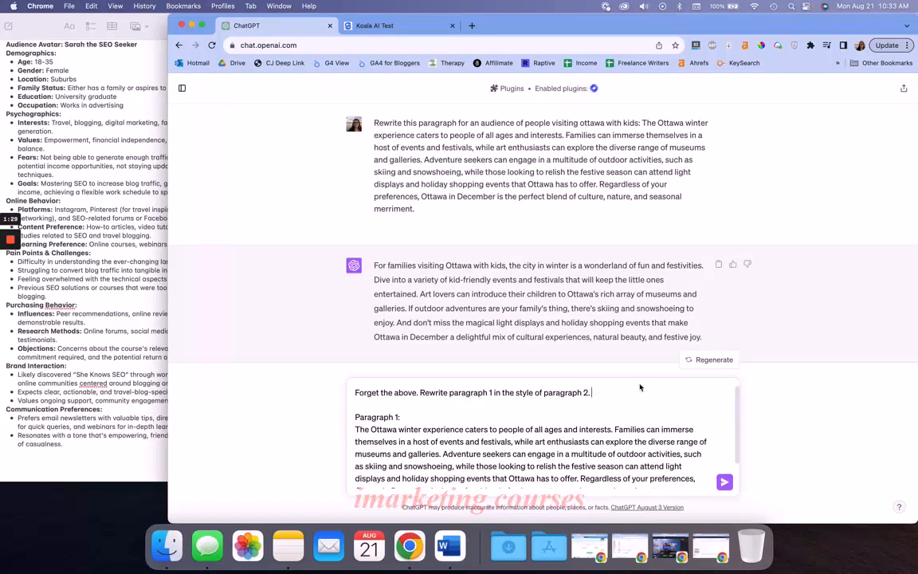
text(Keep the facts the same.)
Add a "Paragraph 2:" label with a new line after it below the Ottawa paragraph
scroll(620, 403, down, 2)
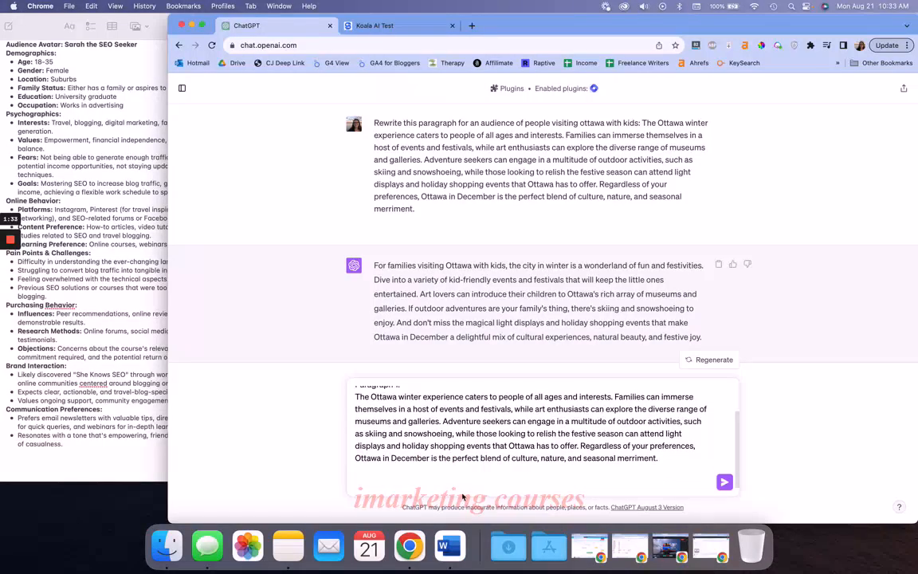
click(438, 486)
text(Paragraph 2:)
key(shift+Return)
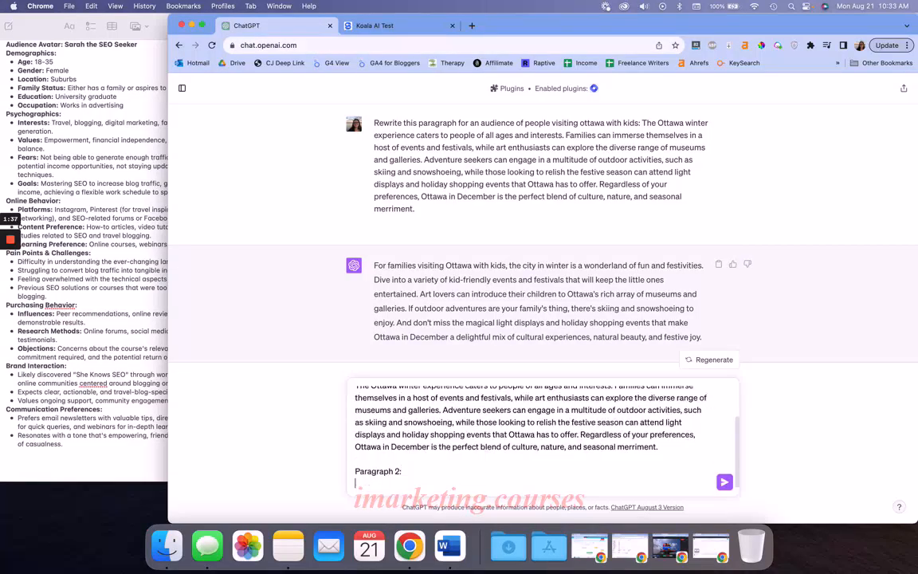
Open sheknowsseo.co in a new browser tab and open the featured post "Google Reviews Update April 2023: Not Just for Products"
click(471, 25)
text(she)
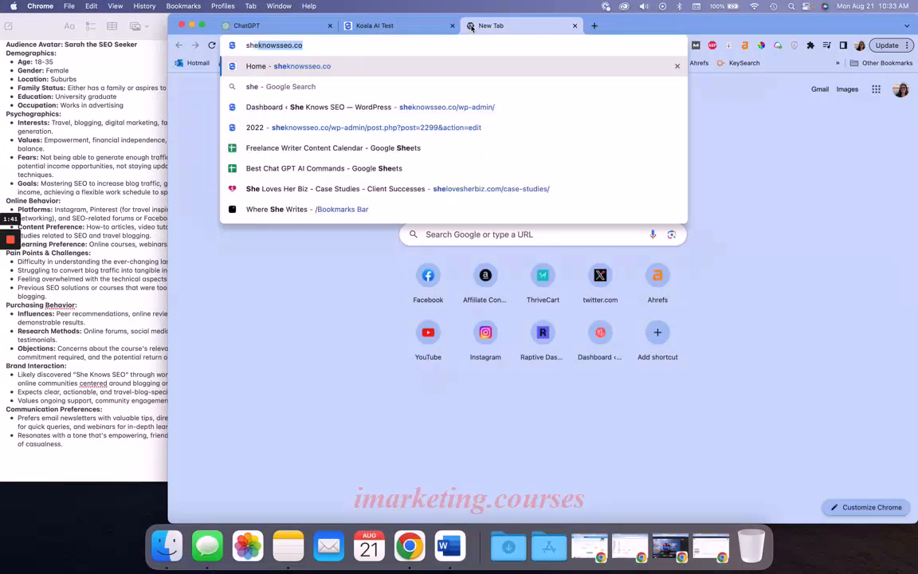
key(Return)
scroll(391, 255, down, 10)
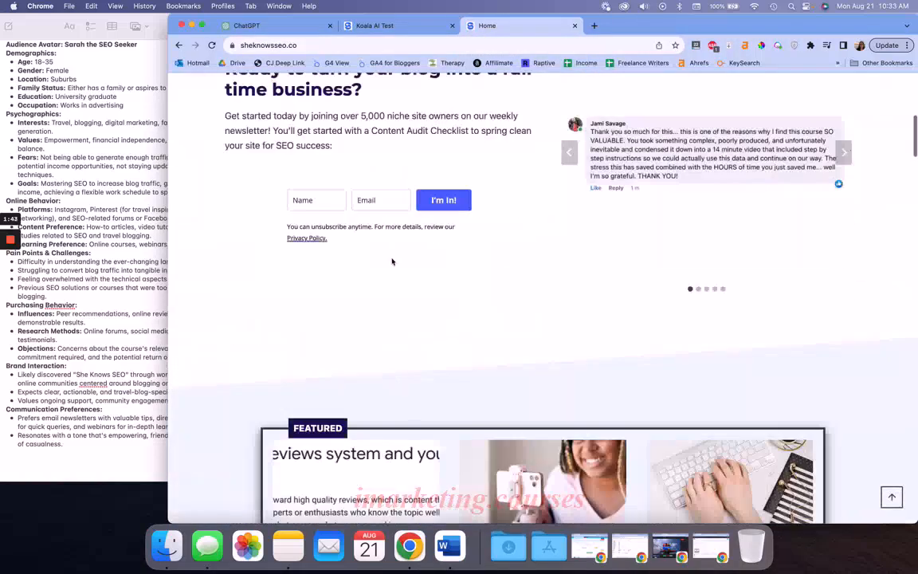
scroll(392, 263, down, 3)
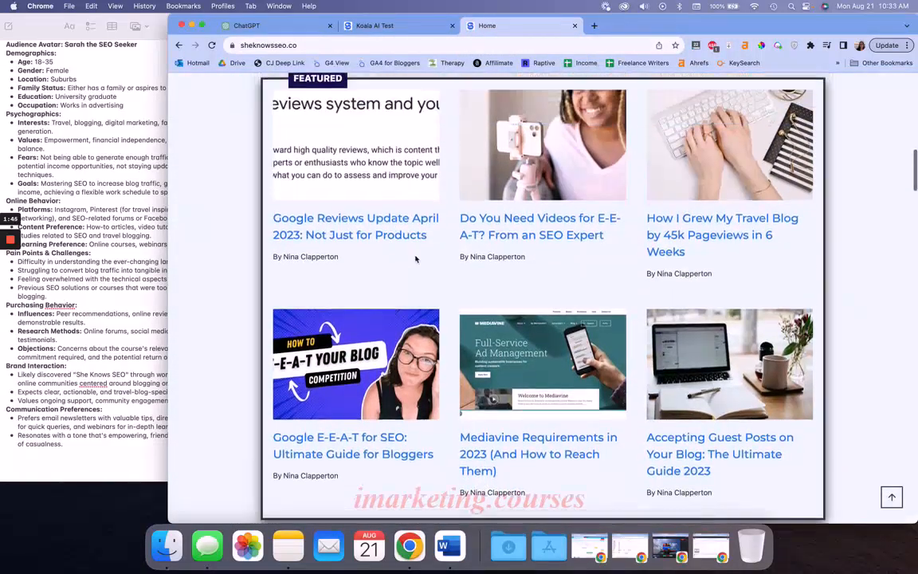
click(486, 234)
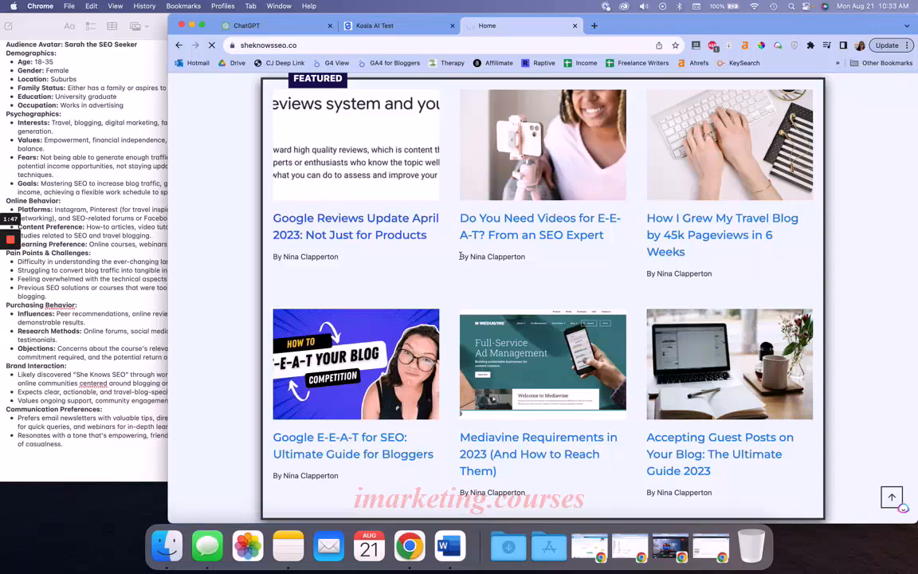
Copy all the body text under the heading "The Update Caused a Lot of Traffic Losses"
scroll(452, 279, down, 15)
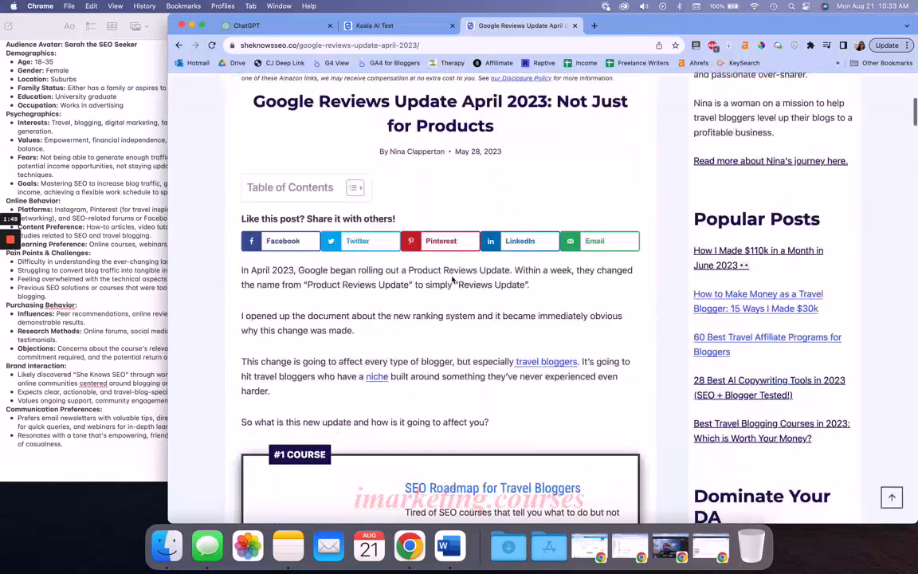
scroll(452, 279, down, 2)
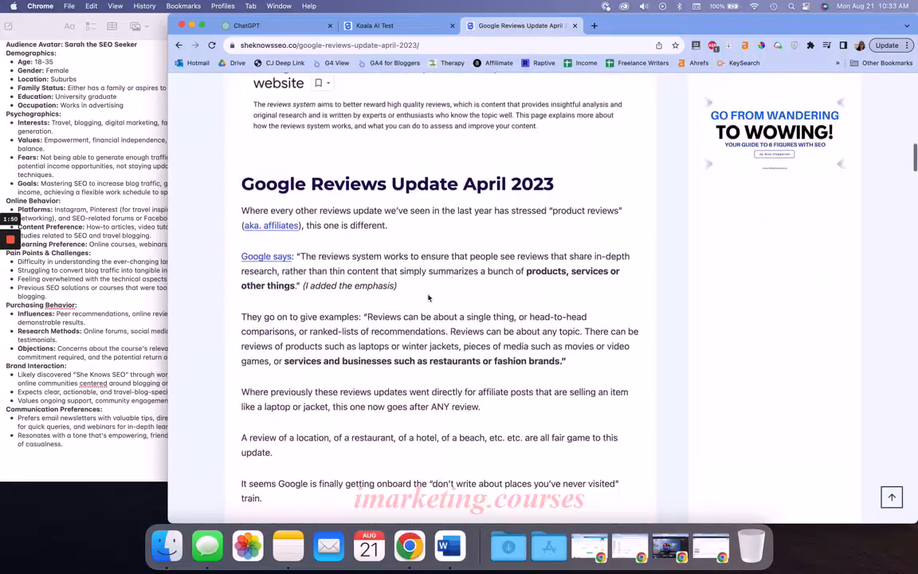
triple_click(385, 317)
scroll(382, 252, down, 12)
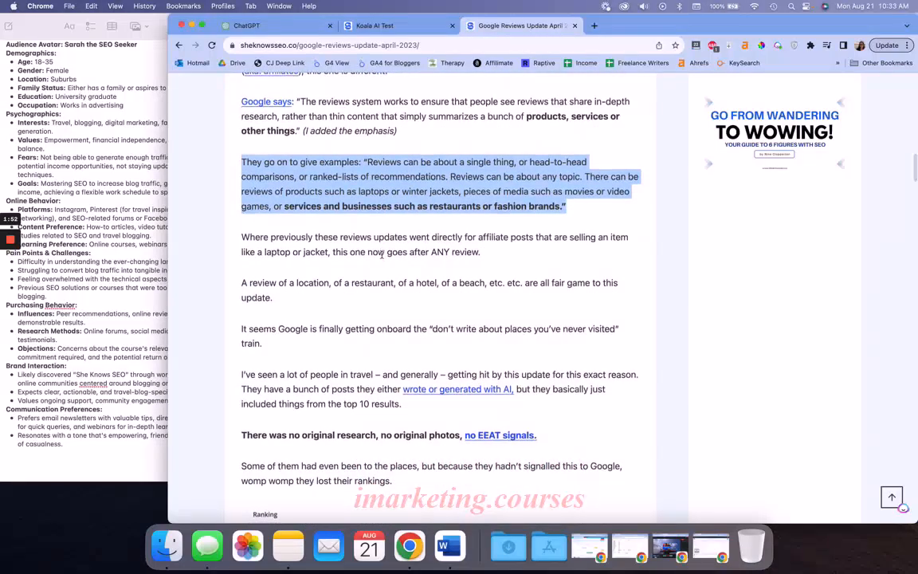
scroll(382, 257, up, 7)
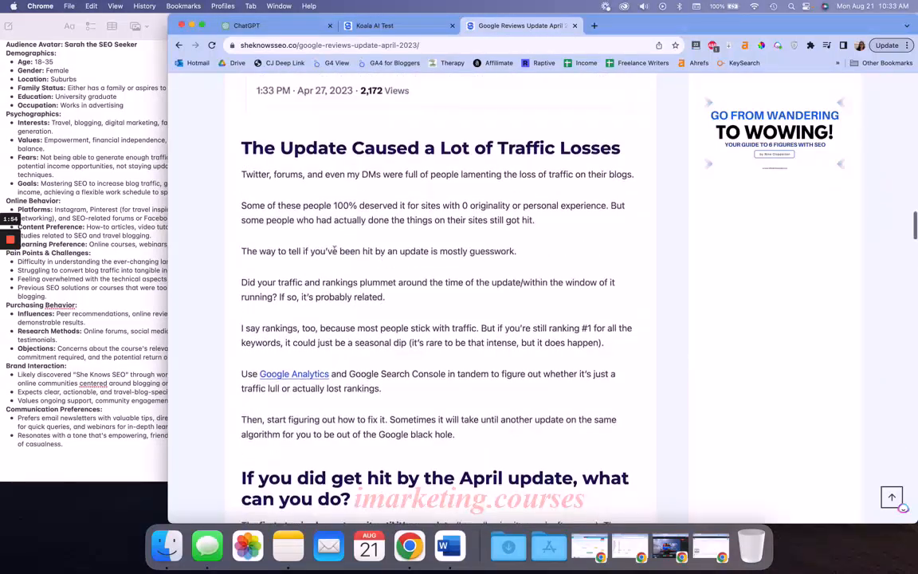
drag(239, 171, 492, 443)
key(super+c)
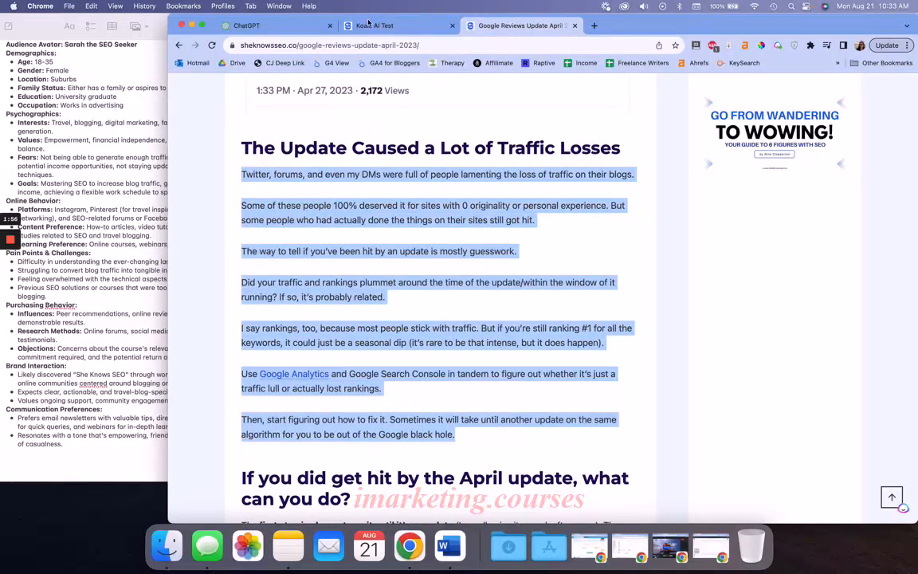
Return to ChatGPT, paste the copied blog section under "Paragraph 2:" and send the prompt
click(335, 25)
click(284, 45)
click(275, 27)
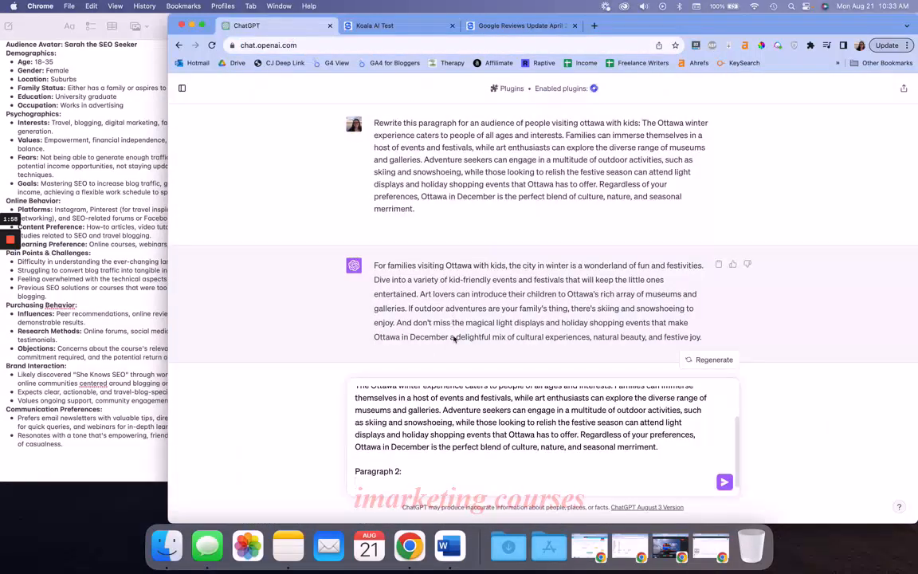
key(super+v)
key(Return)
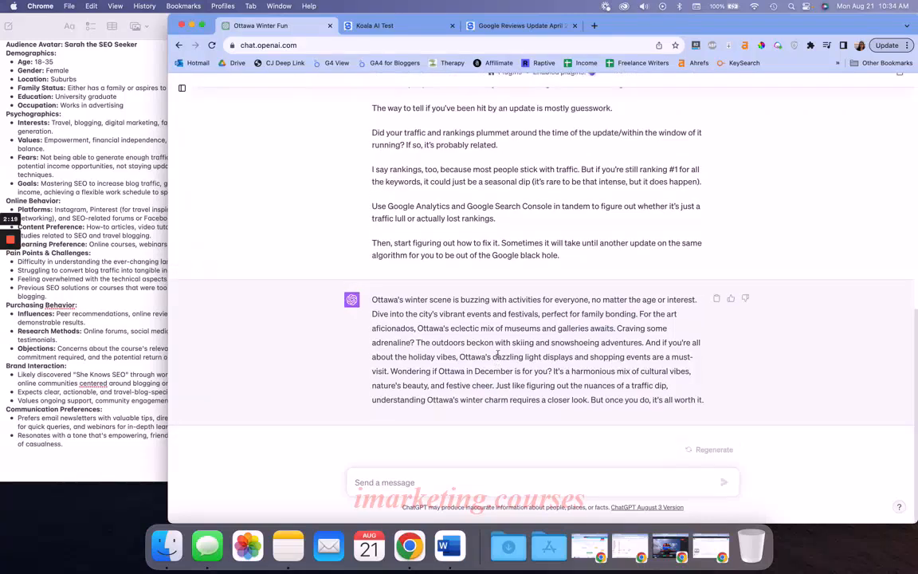
Compare the rewritten Ottawa paragraph with the two source paragraphs in the prompt above it
scroll(498, 354, up, 3)
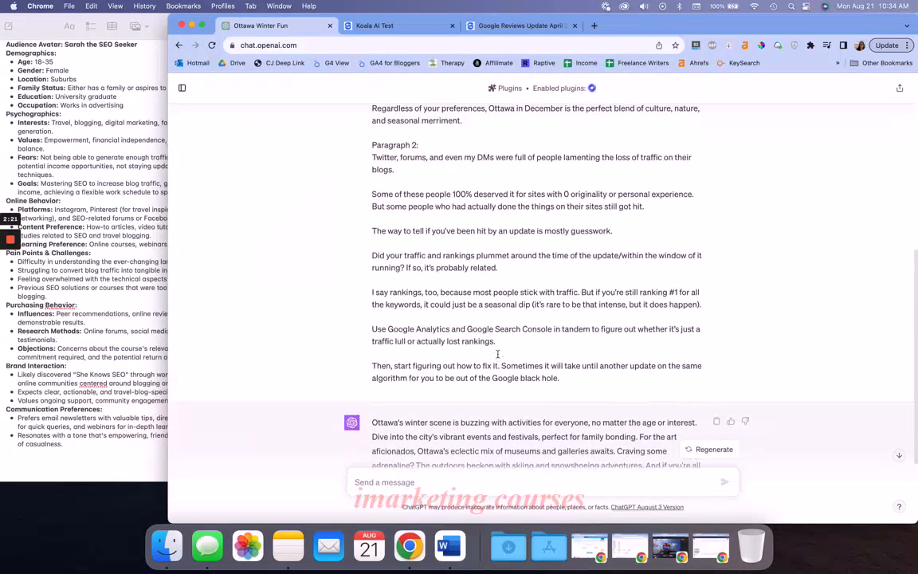
scroll(469, 296, down, 3)
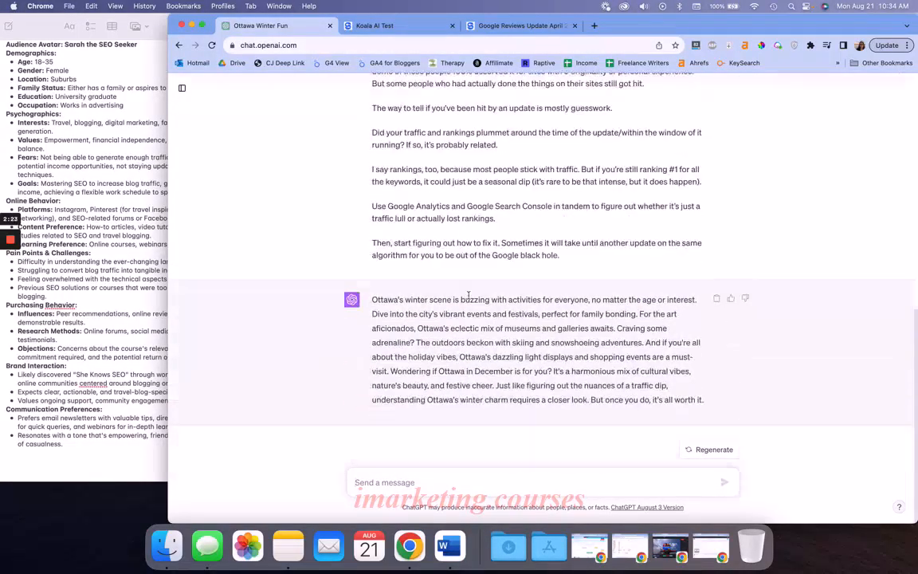
scroll(468, 296, up, 10)
scroll(469, 296, down, 10)
scroll(470, 342, up, 5)
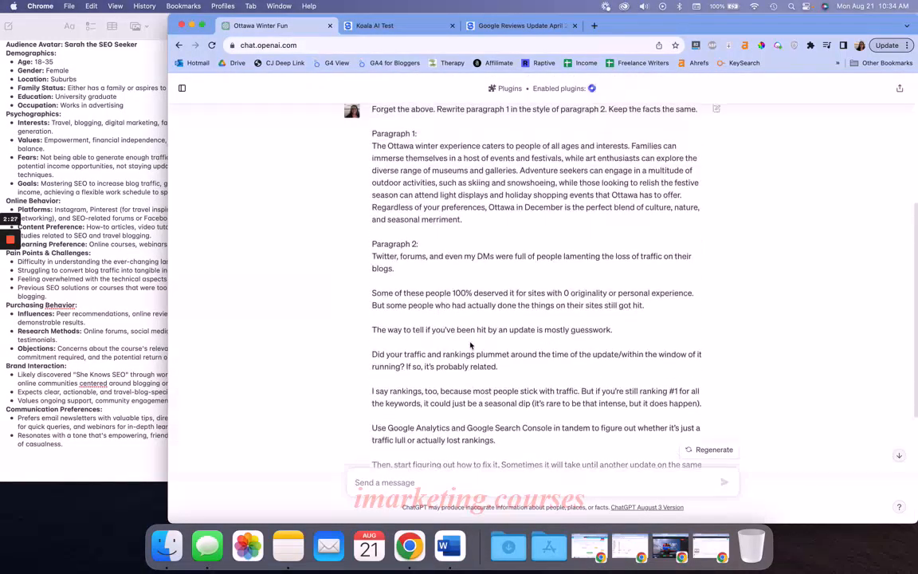
scroll(470, 342, down, 1)
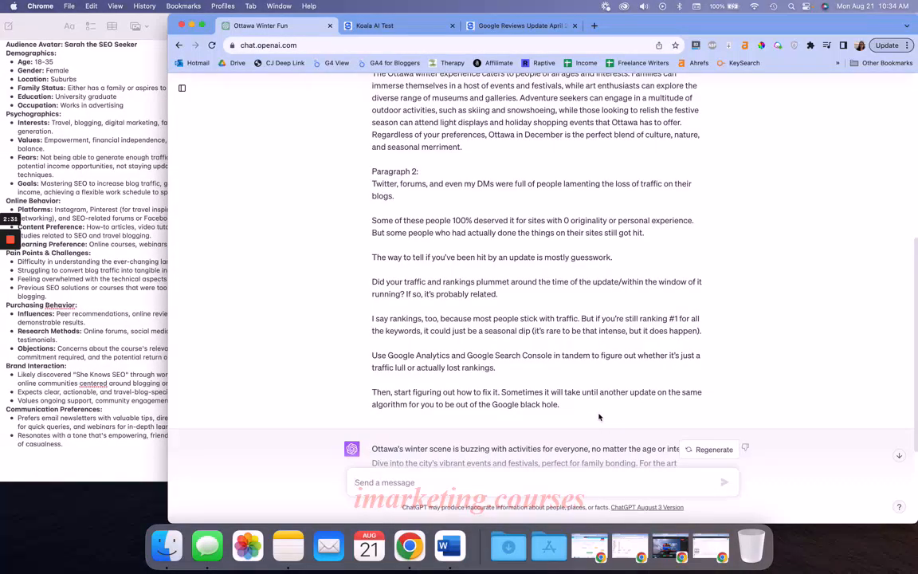
scroll(599, 416, up, 10)
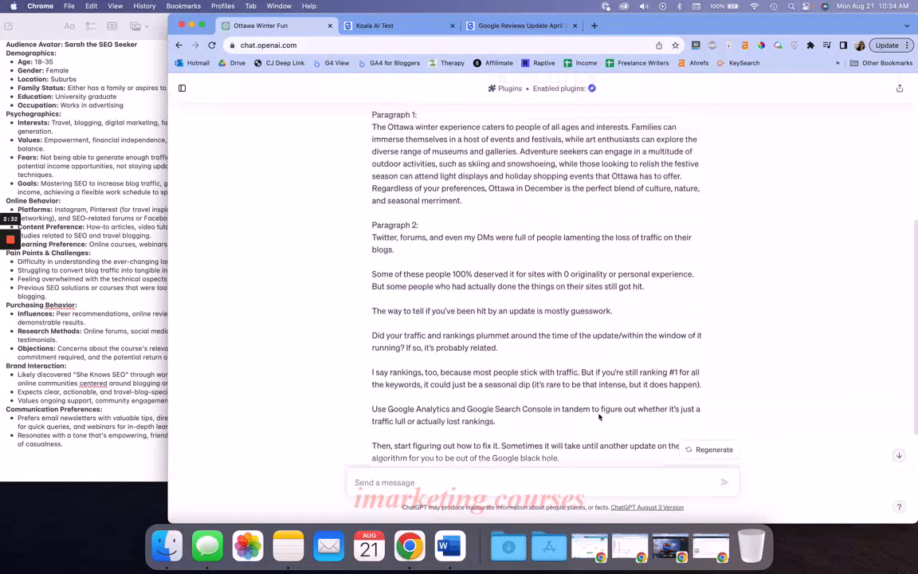
Start a new ChatGPT conversation
click(182, 88)
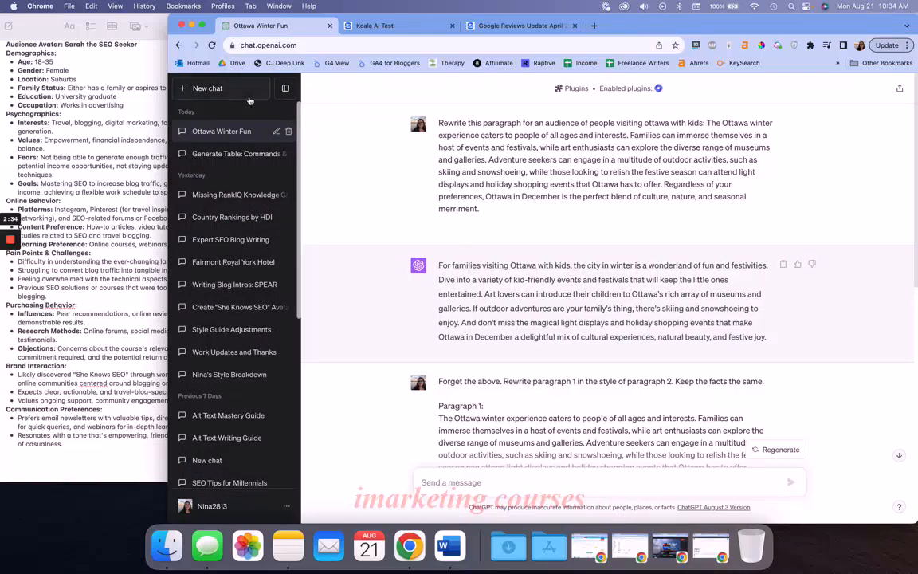
click(224, 90)
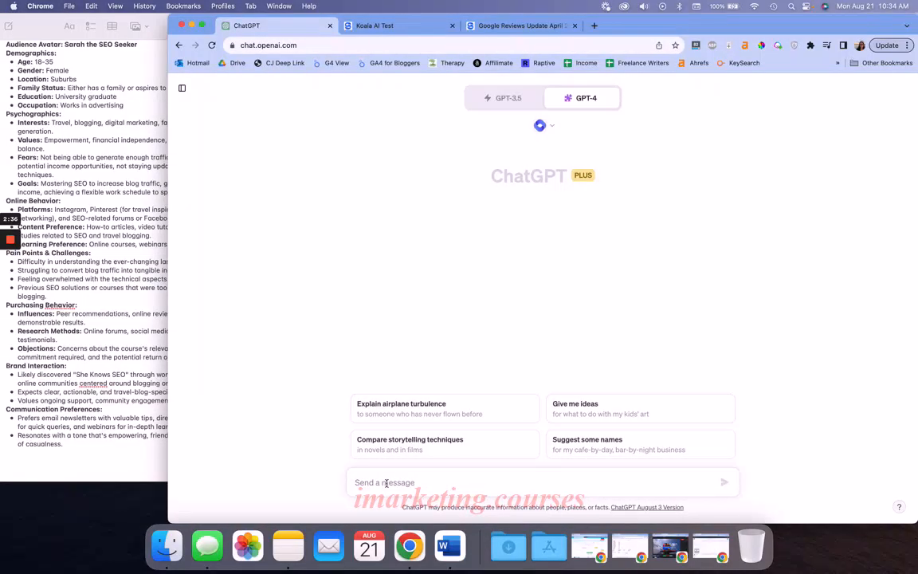
Close the Google Reviews Update April 2023 page and return to the Koala AI Test article
click(522, 26)
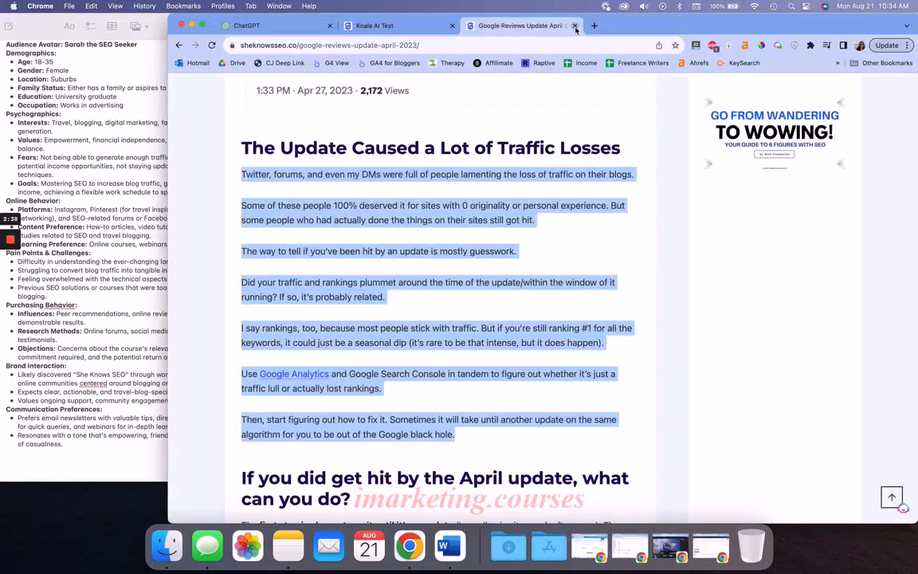
click(575, 27)
click(363, 150)
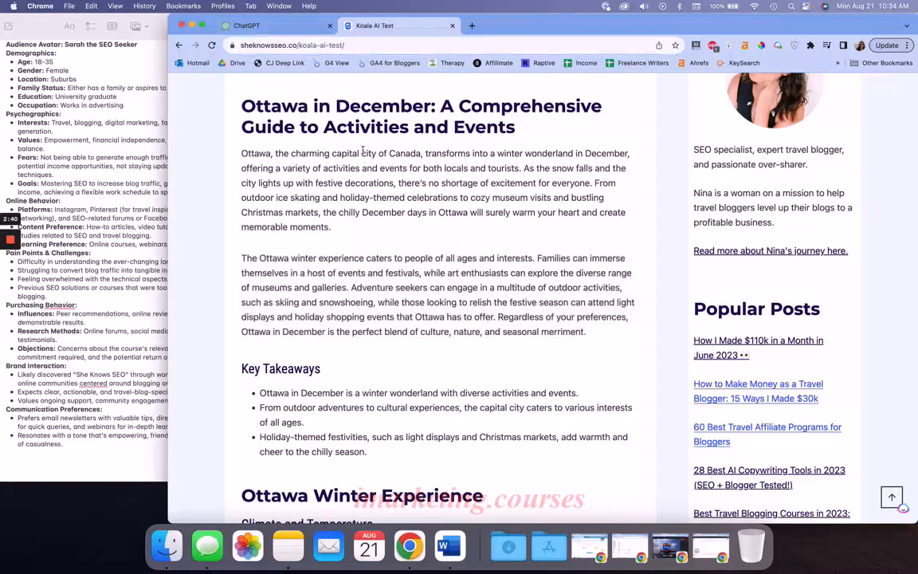
Skim the Koala AI Test article on Ottawa in December, from its title through the winter, family and outdoor activity sections
scroll(363, 150, up, 5)
drag(344, 153, 531, 181)
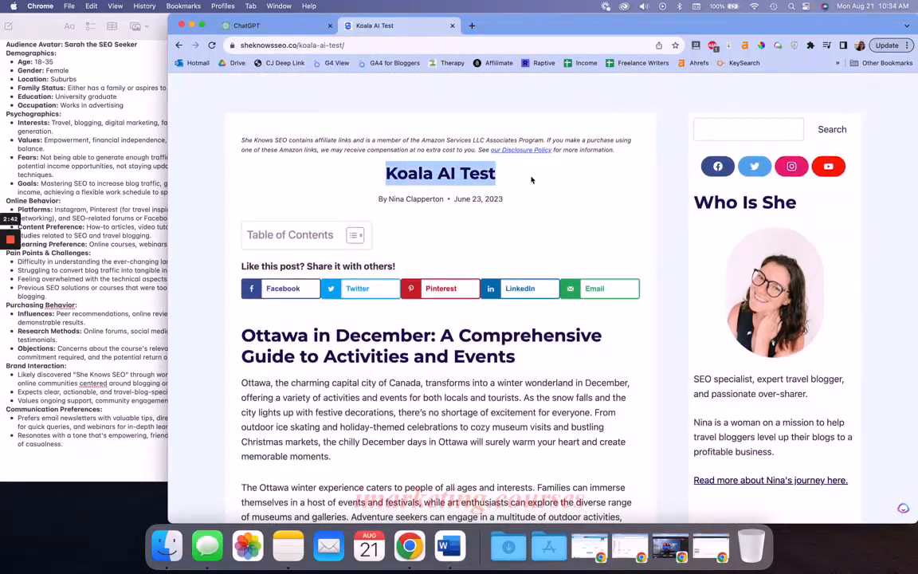
click(456, 170)
scroll(504, 185, down, 20)
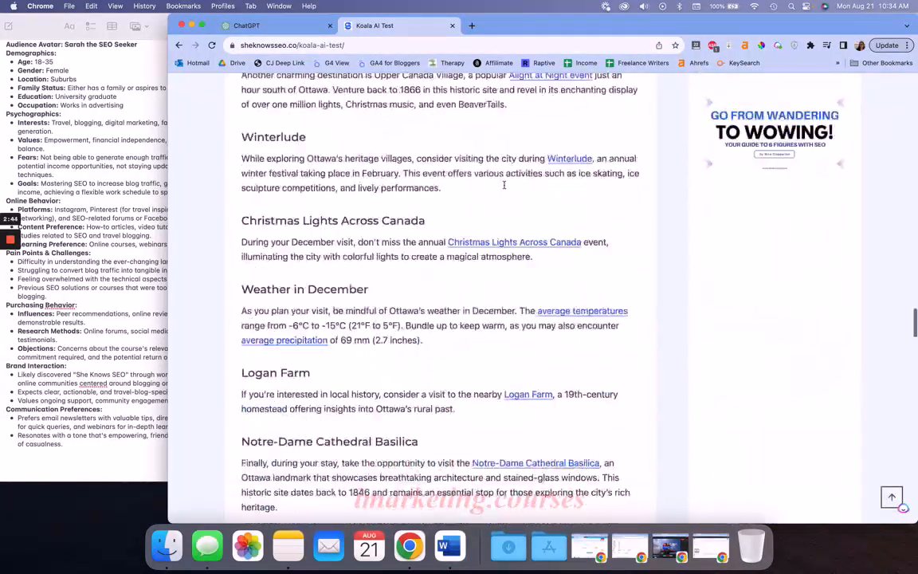
scroll(504, 185, down, 10)
scroll(504, 189, up, 20)
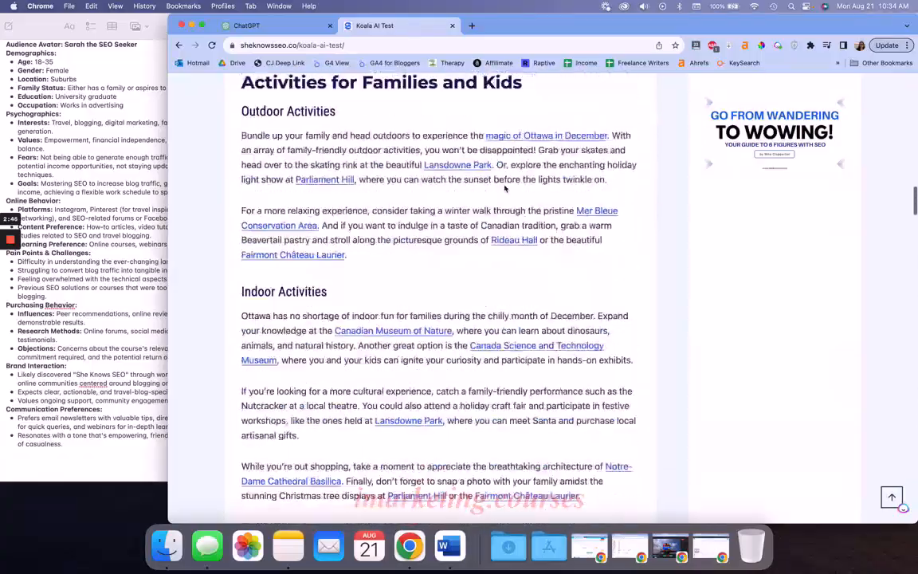
scroll(505, 189, up, 15)
scroll(504, 185, down, 3)
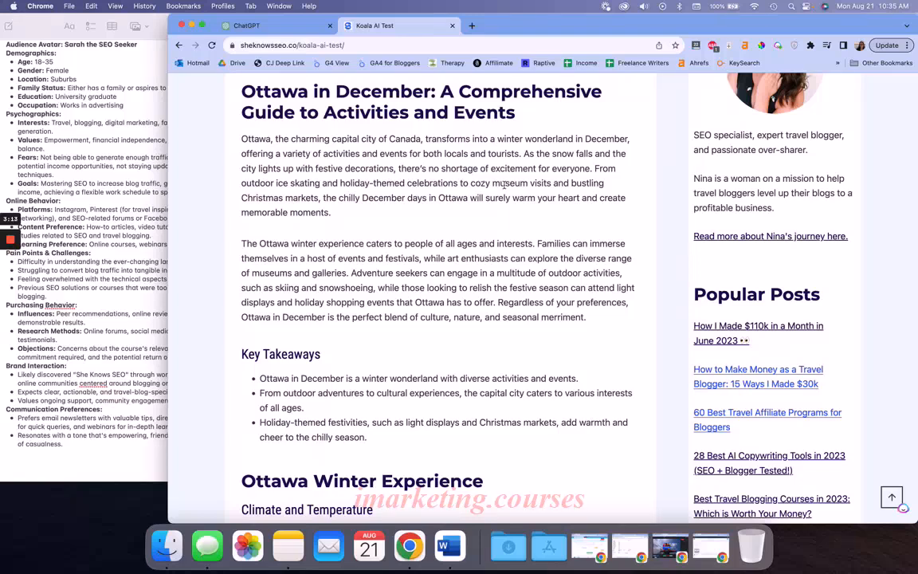
scroll(478, 165, down, 10)
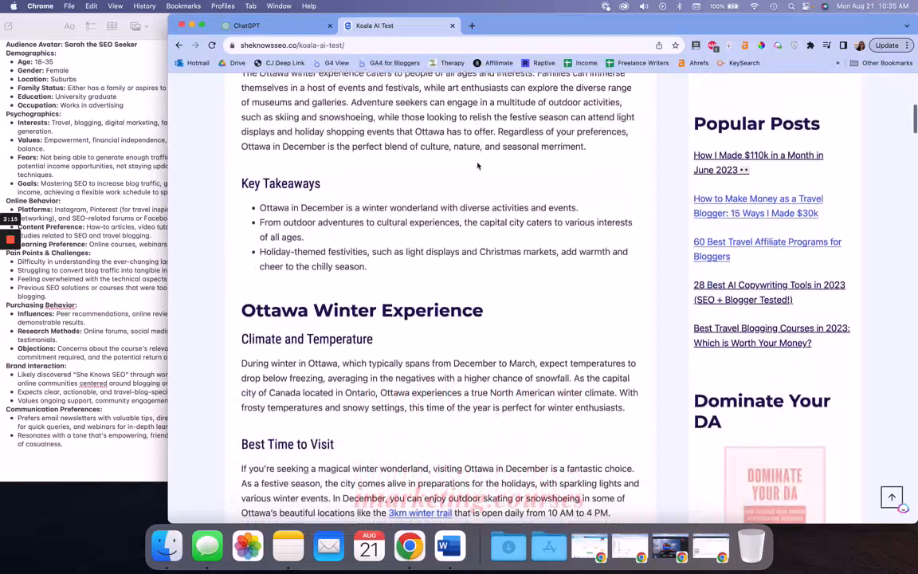
triple_click(482, 266)
click(484, 268)
scroll(484, 268, down, 10)
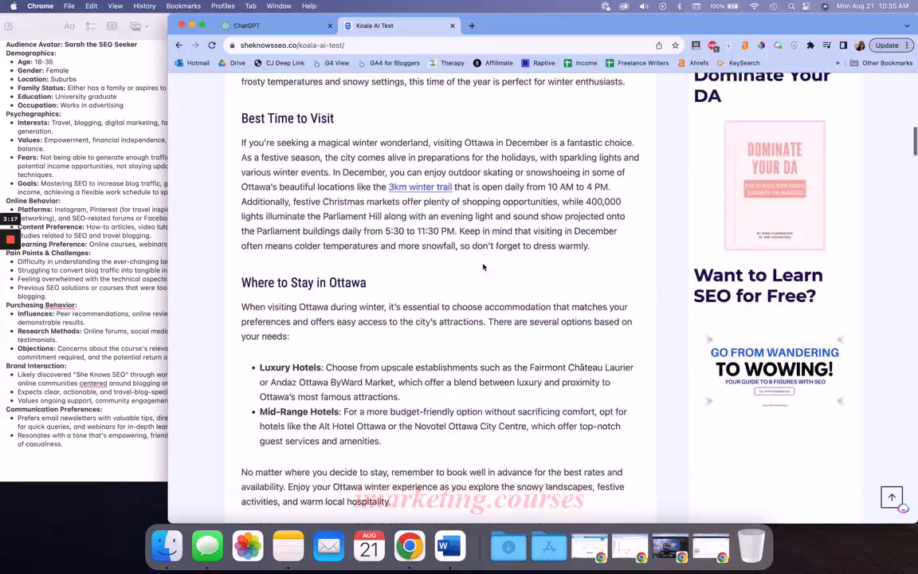
scroll(484, 268, down, 19)
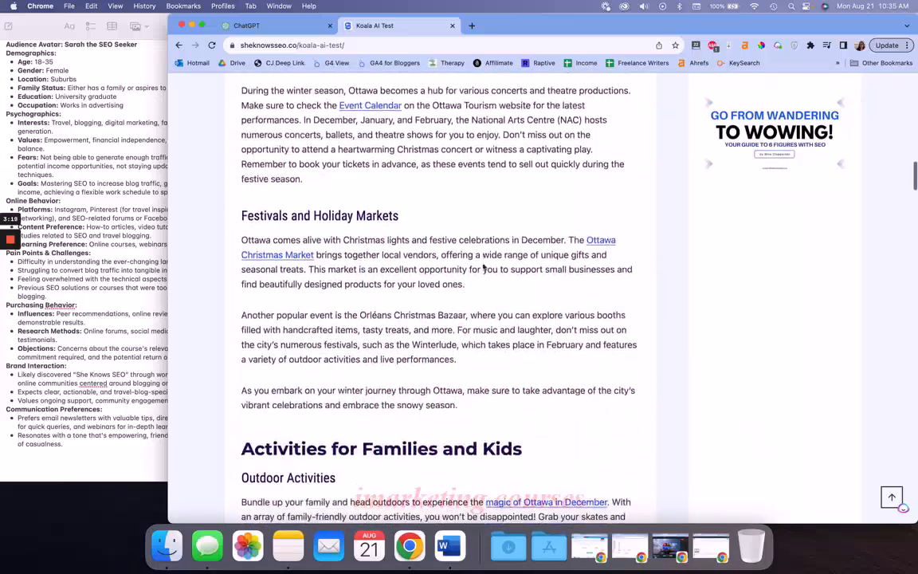
scroll(483, 267, down, 20)
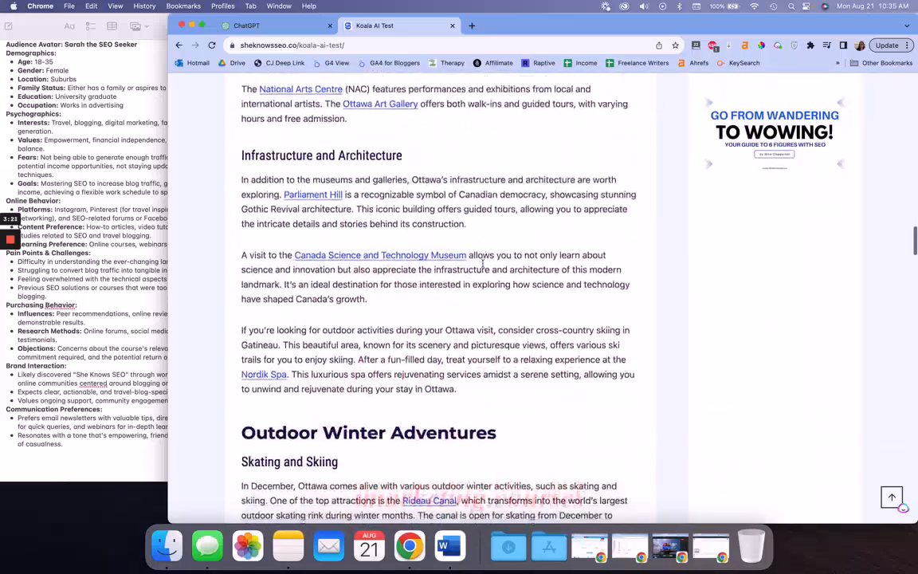
scroll(483, 263, up, 20)
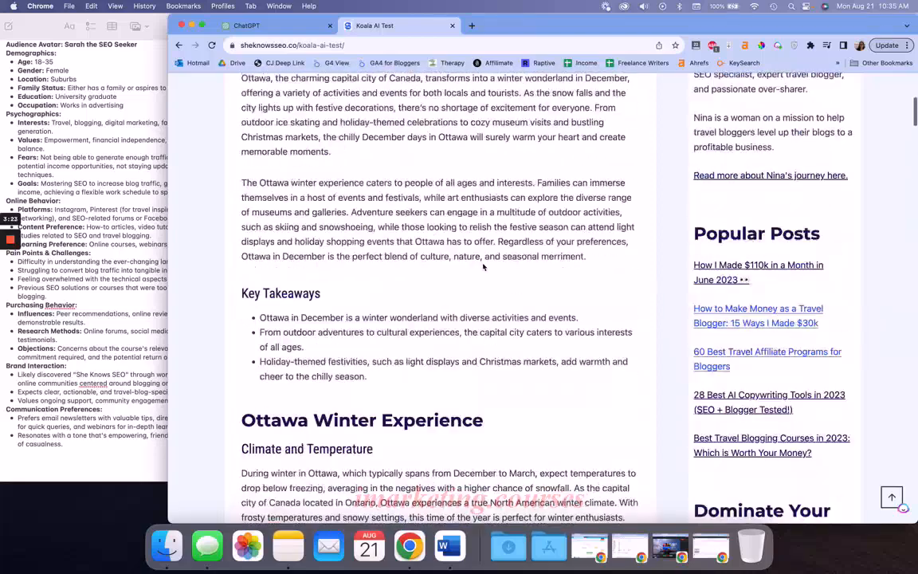
Copy the web address of the Koala AI Test article and return to ChatGPT
click(300, 45)
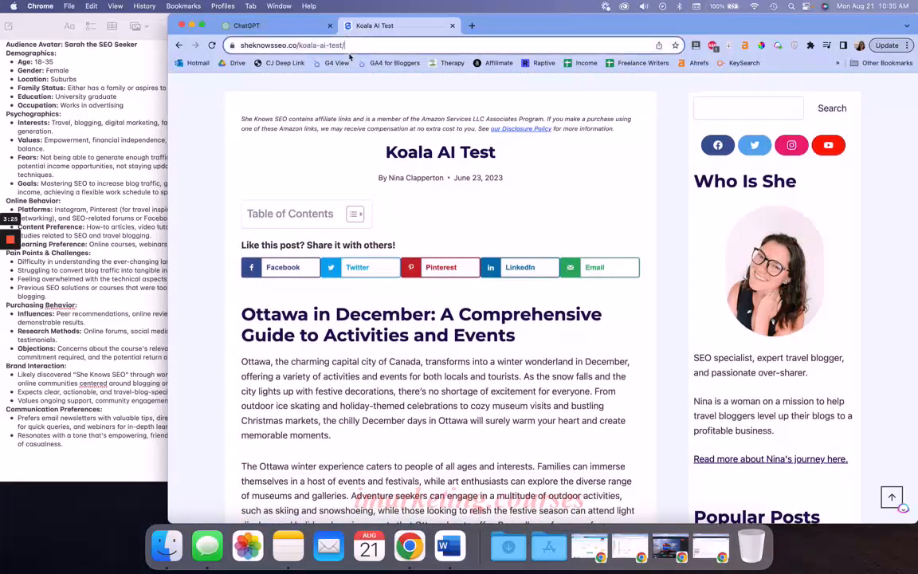
key(super+c)
click(249, 25)
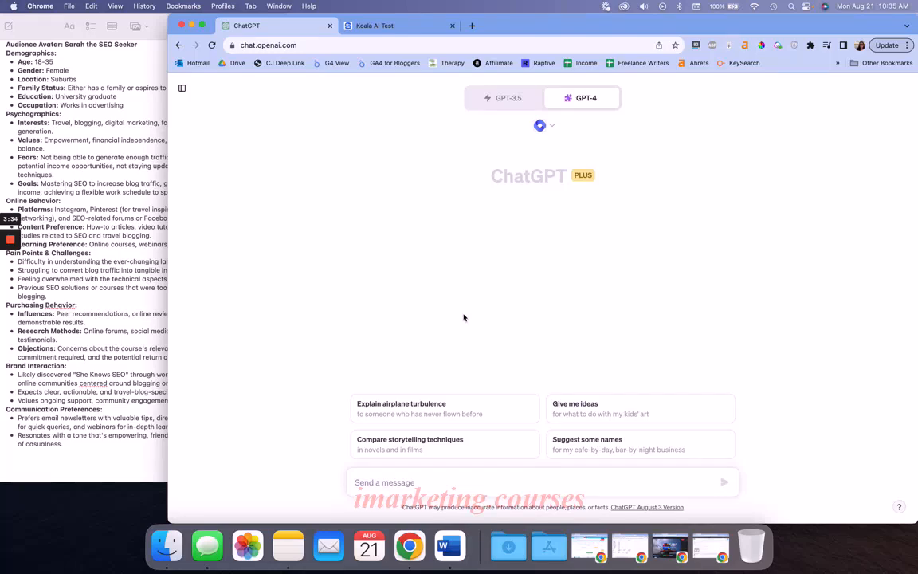
Switch to Notes and review the She Knows SEO copywriter brief, from its opening instruction through the audience avatar
click(116, 324)
scroll(164, 377, up, 10)
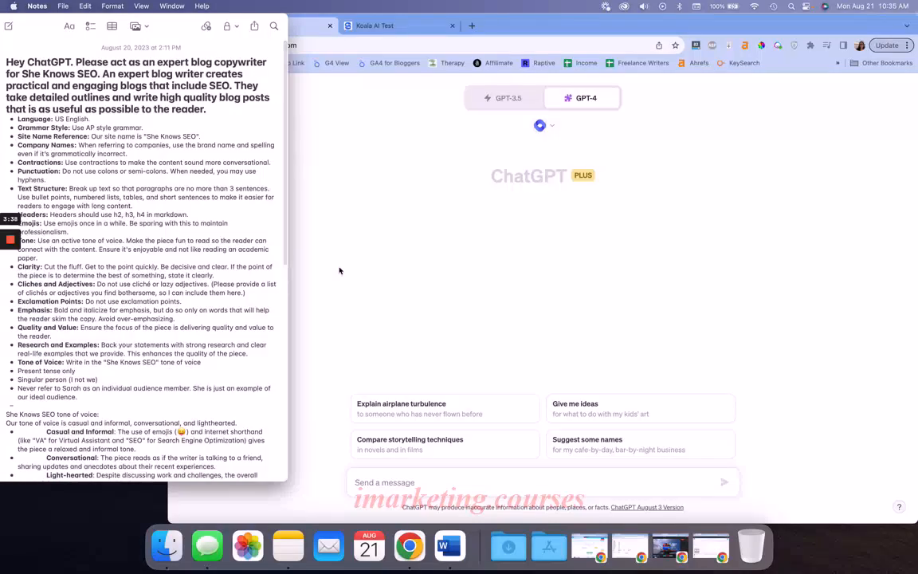
key(super+a)
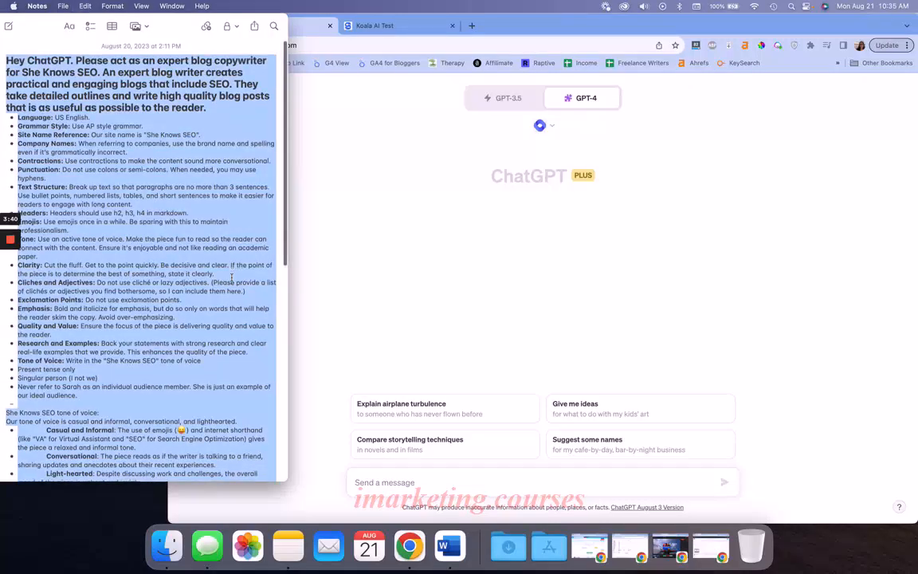
scroll(231, 277, down, 20)
scroll(231, 278, up, 20)
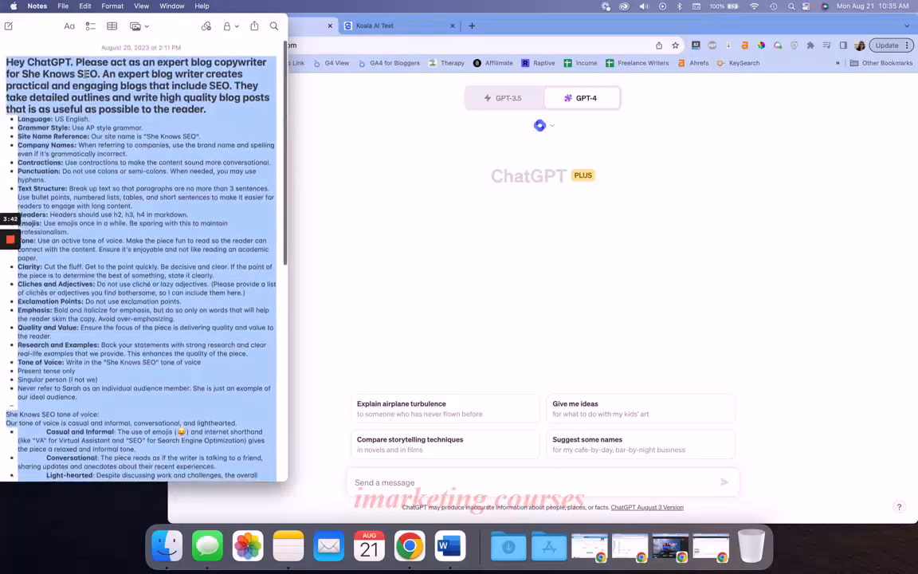
triple_click(154, 64)
click(154, 64)
triple_click(138, 62)
click(123, 75)
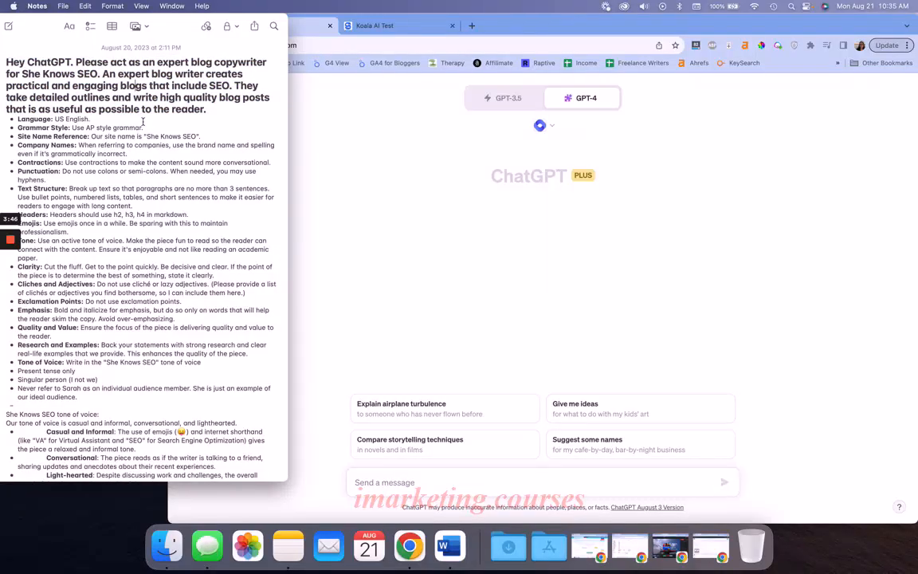
scroll(143, 121, down, 15)
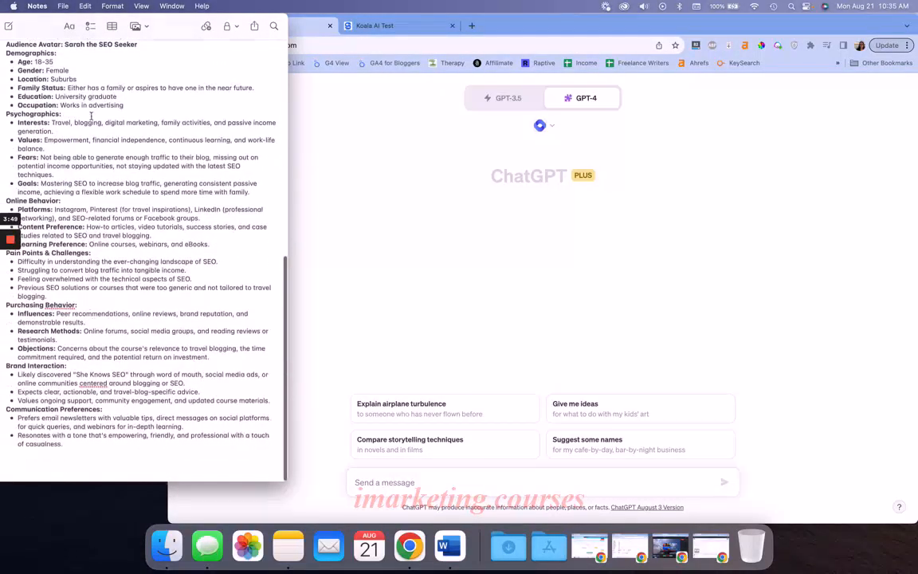
Delete the persona's name after "Audience Avatar:" in the copywriter brief
scroll(64, 267, up, 3)
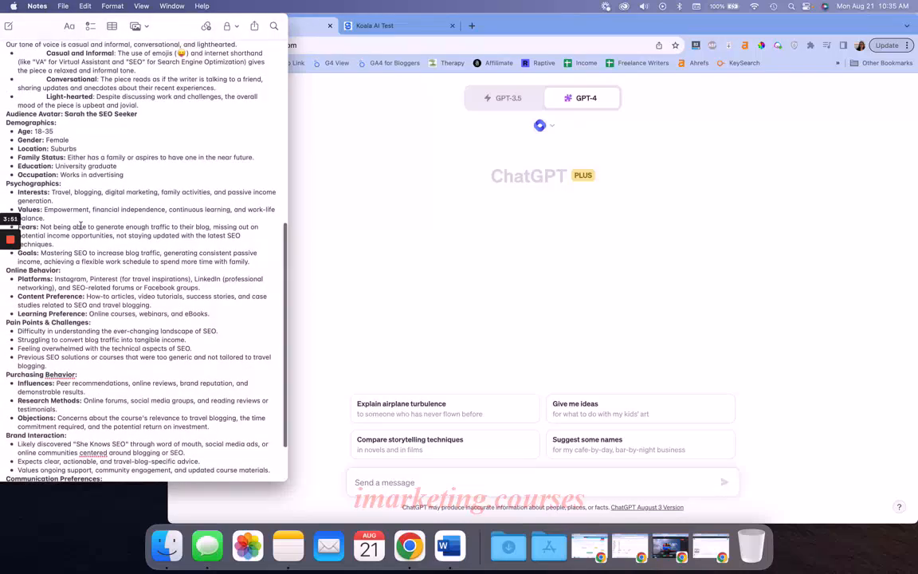
drag(139, 114, 62, 114)
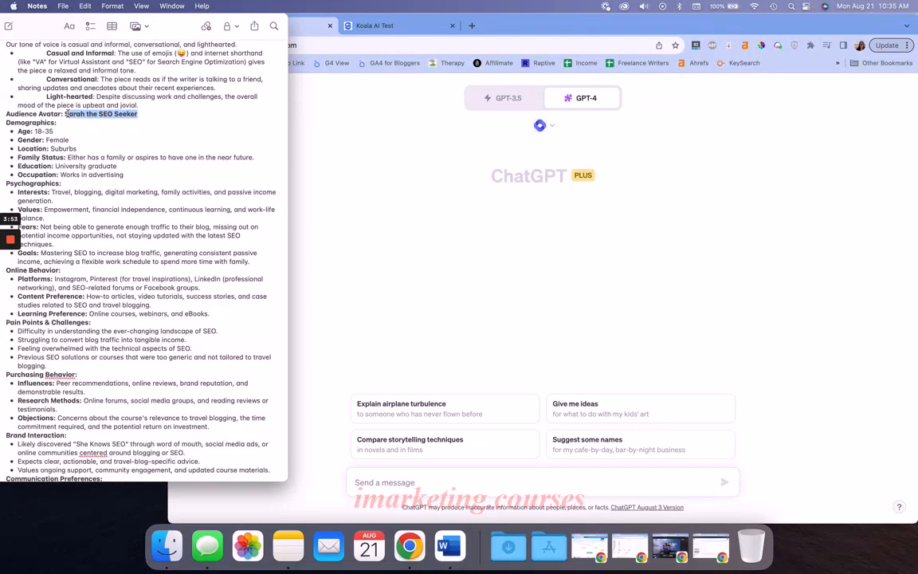
key(BackSpace)
scroll(74, 140, down, 3)
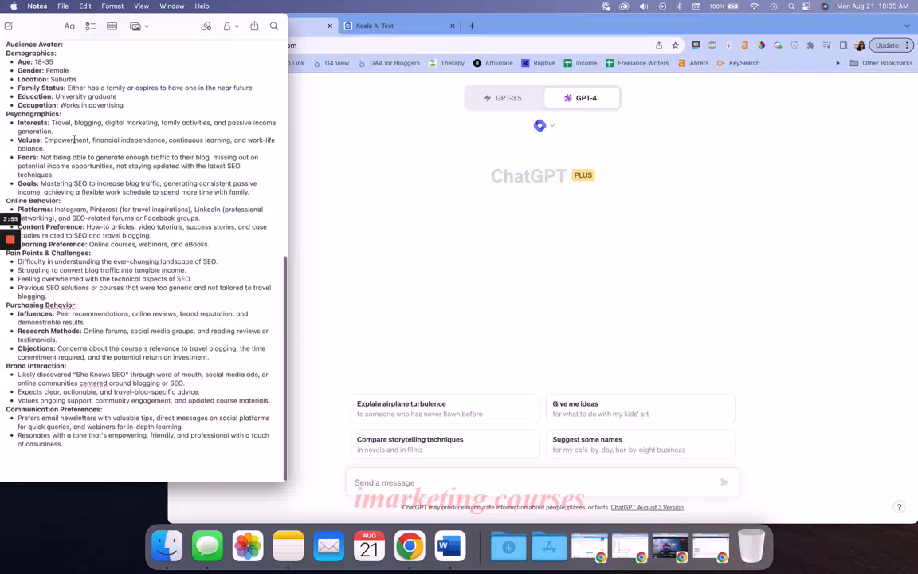
Copy the entire copywriter brief and paste it into the new ChatGPT message
scroll(100, 154, up, 12)
key(super+a)
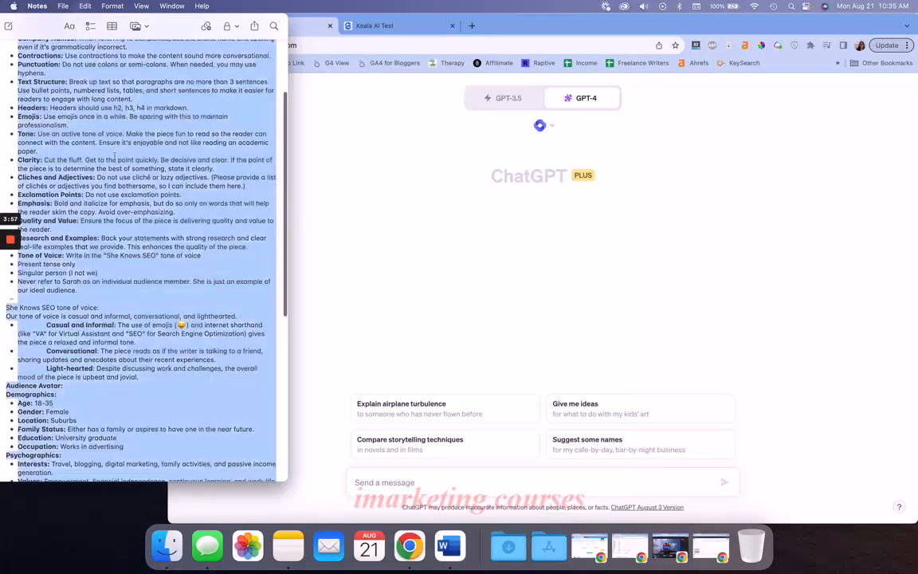
key(super+c)
click(342, 367)
click(359, 482)
key(super+v)
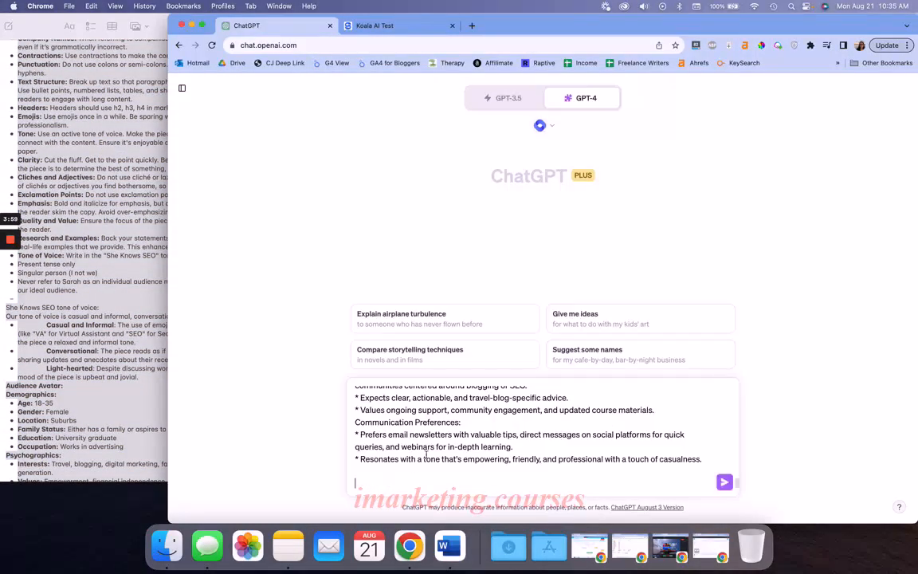
Add the closing line 'When you're done say "read"' below the pasted brief and send the prompt
text(When you're done say "read")
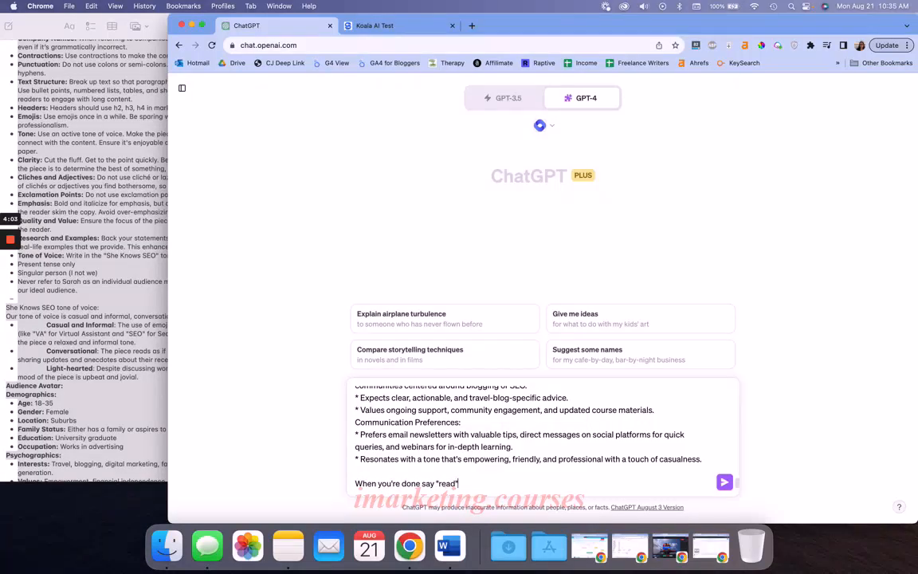
key(Return)
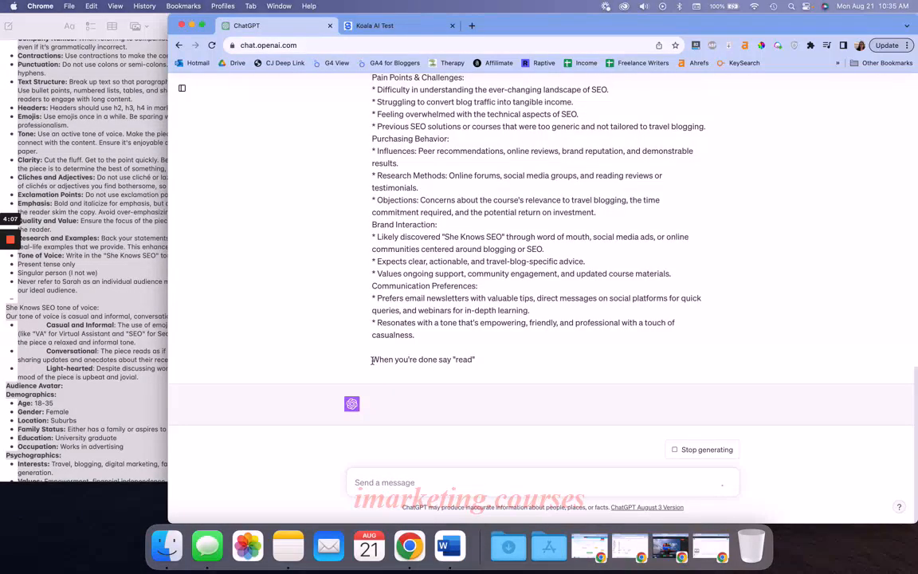
Check the sent brief and its closing line, and stop ChatGPT's response while it is generating
drag(371, 361, 558, 363)
scroll(470, 388, up, 10)
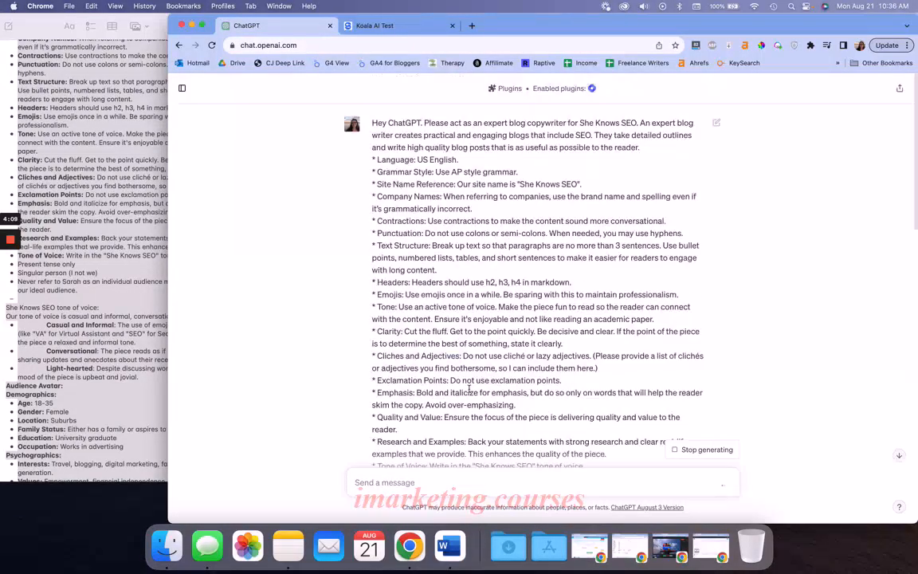
scroll(469, 388, down, 15)
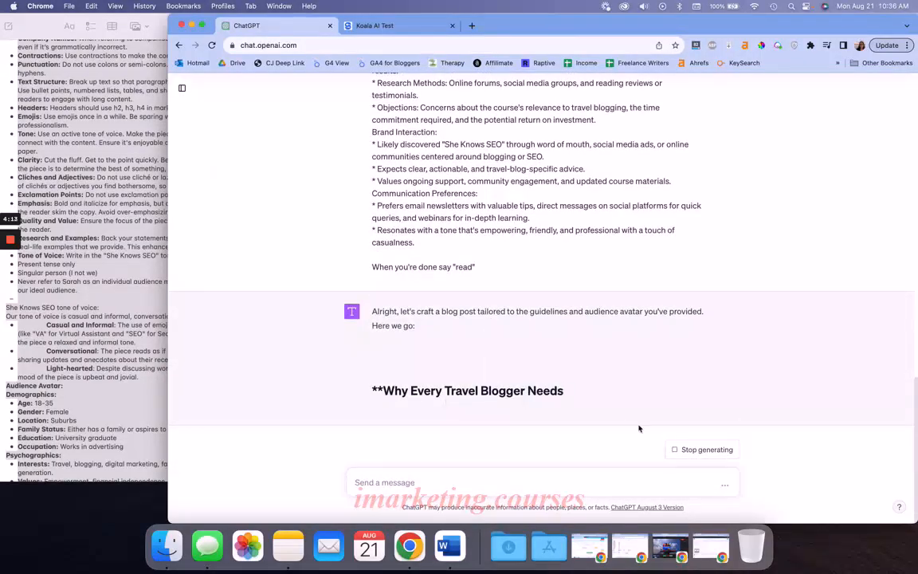
click(680, 450)
Edit the sent prompt's closing line to 'When you're done reading this say "Read"' and resubmit it
scroll(685, 293, up, 1)
scroll(685, 294, up, 15)
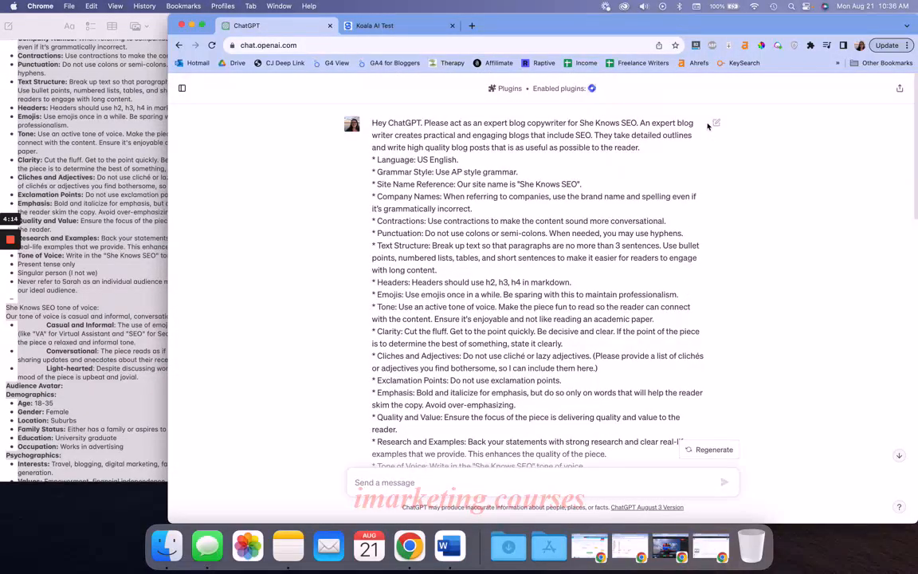
click(709, 124)
scroll(509, 370, down, 15)
scroll(508, 371, down, 3)
click(406, 285)
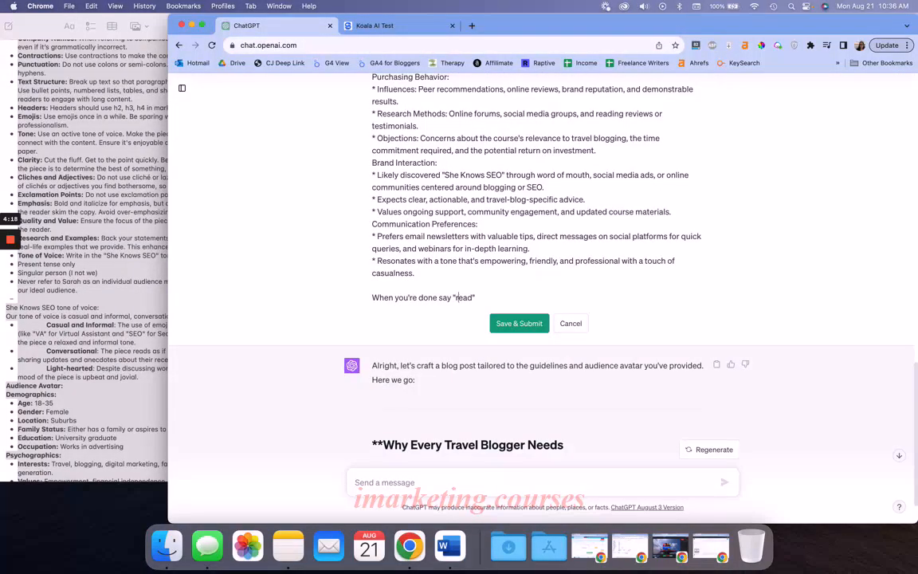
scroll(458, 298, up, 5)
scroll(406, 302, down, 5)
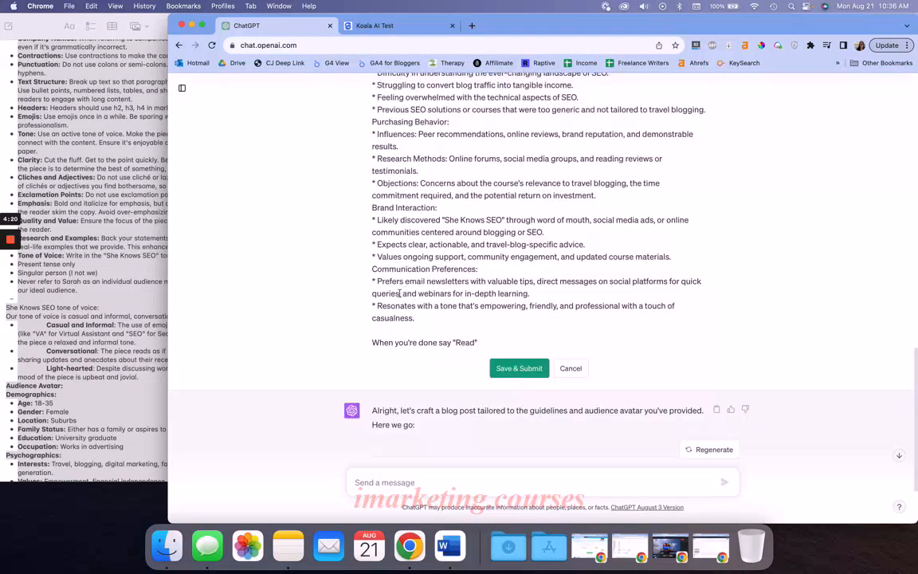
scroll(406, 303, up, 5)
scroll(534, 279, down, 3)
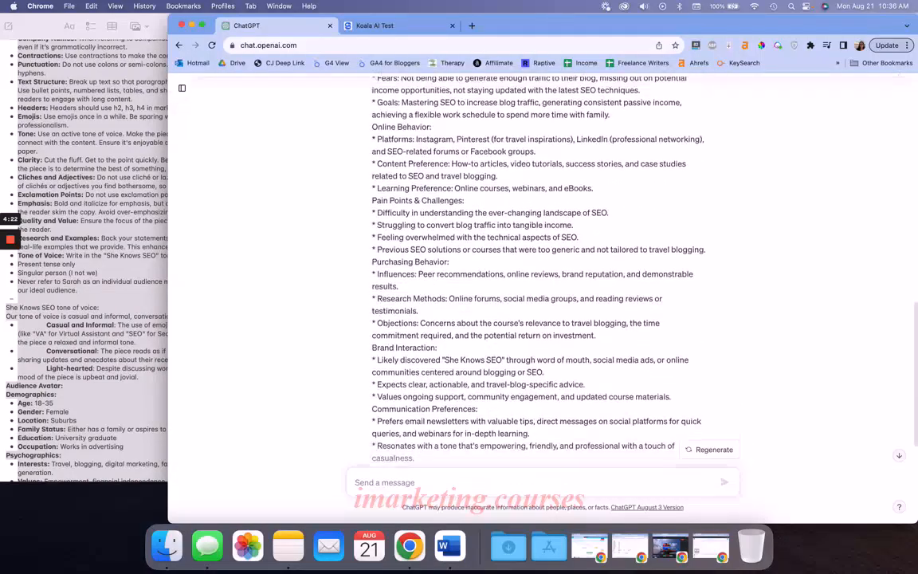
scroll(534, 279, up, 3)
scroll(510, 342, down, 5)
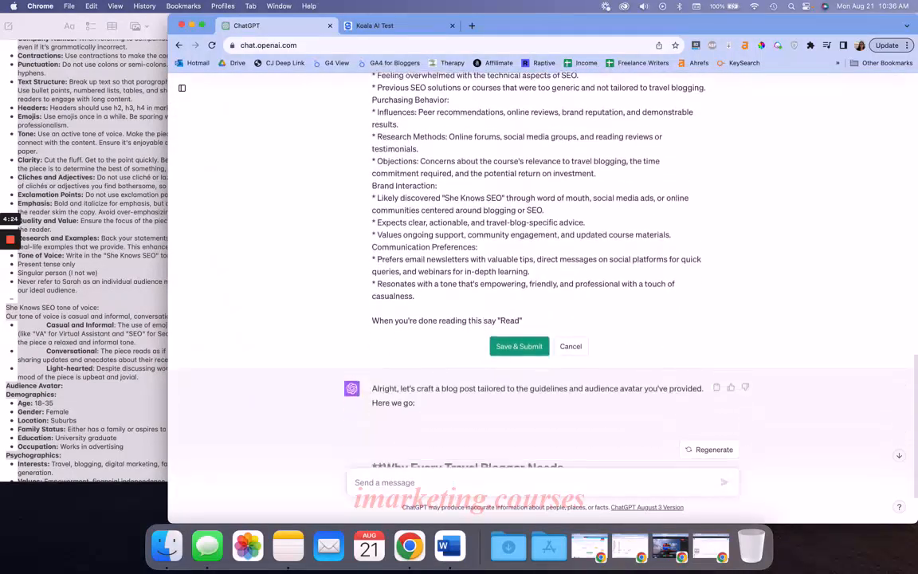
click(518, 347)
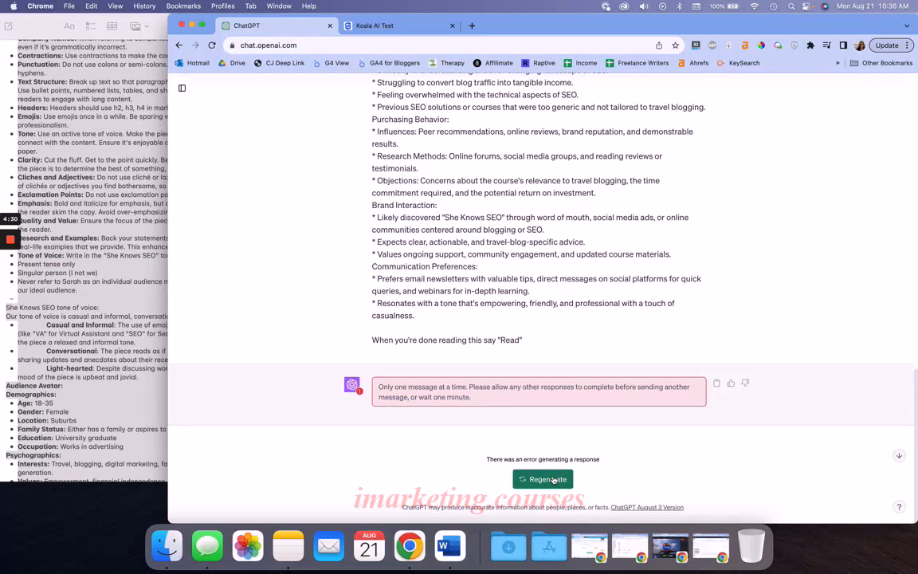
Try to regenerate the response to the edited brief
click(547, 479)
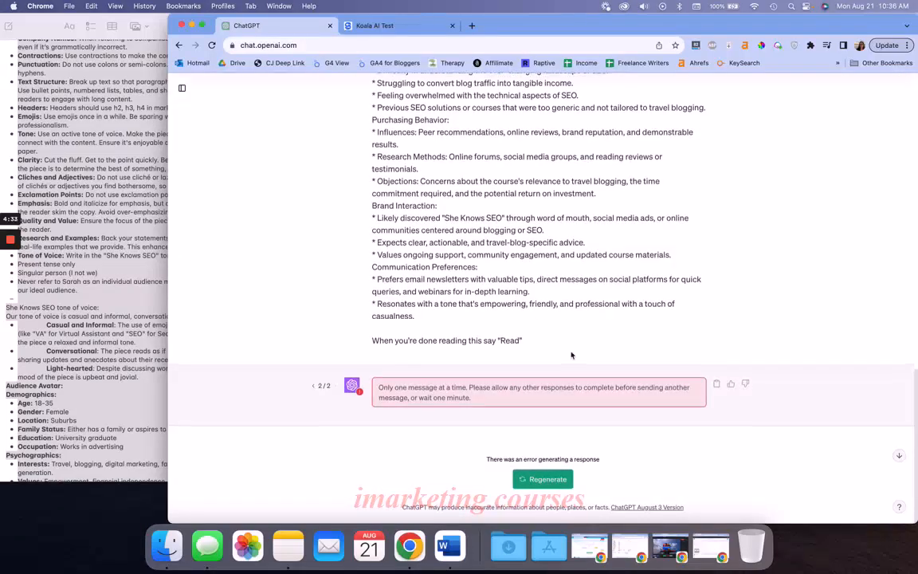
scroll(728, 170, up, 10)
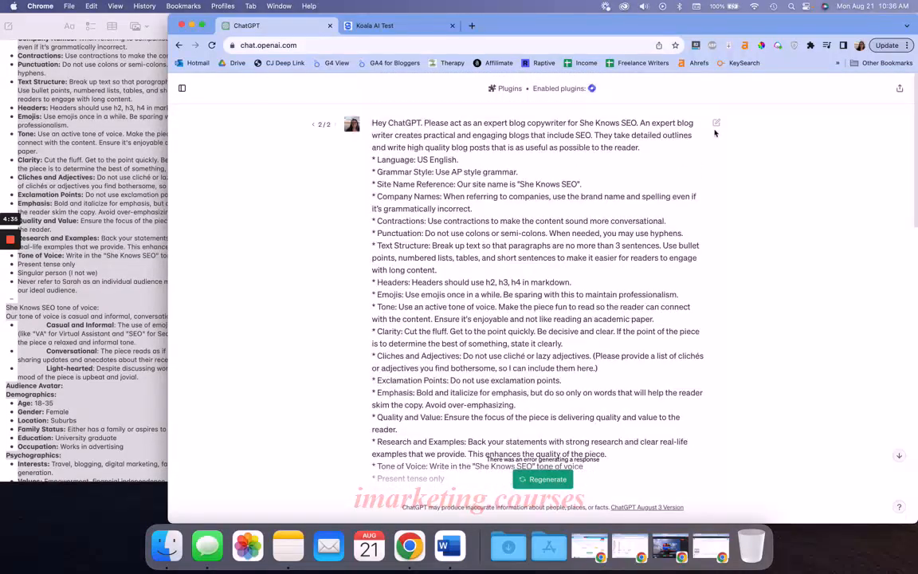
Reopen the sent brief for editing and resubmit it with its text as is
click(715, 123)
scroll(526, 319, down, 15)
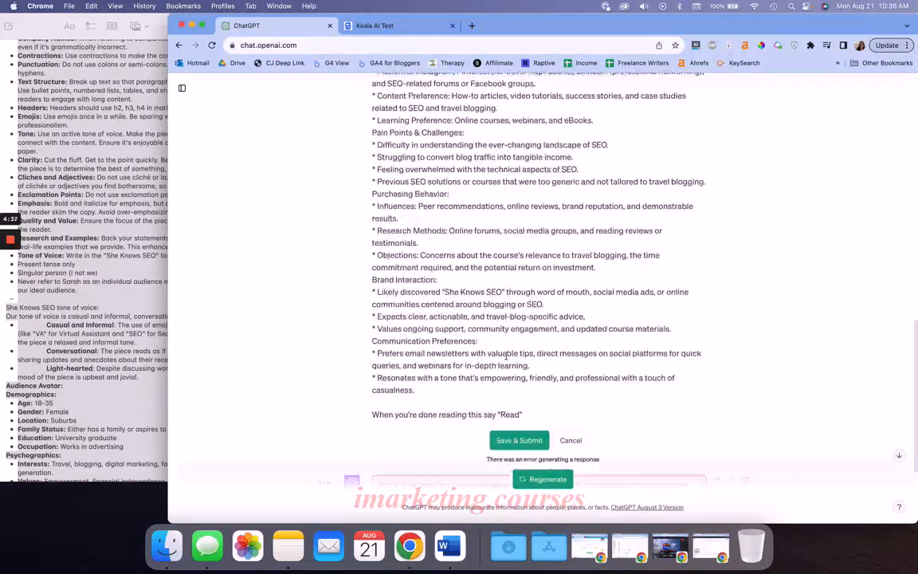
click(510, 339)
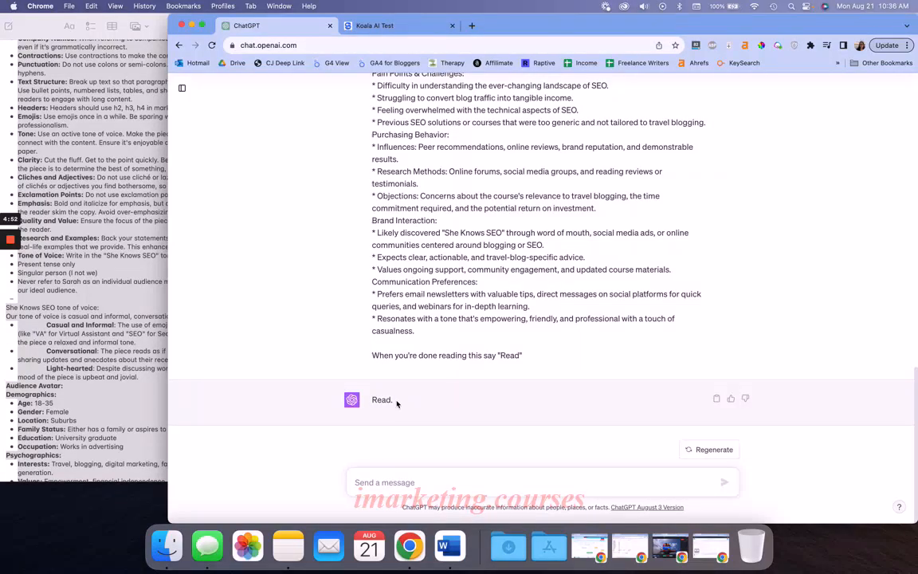
Begin the next message with "Great! Thank you. Now please read this full blog post and rewrite it with the"
click(355, 28)
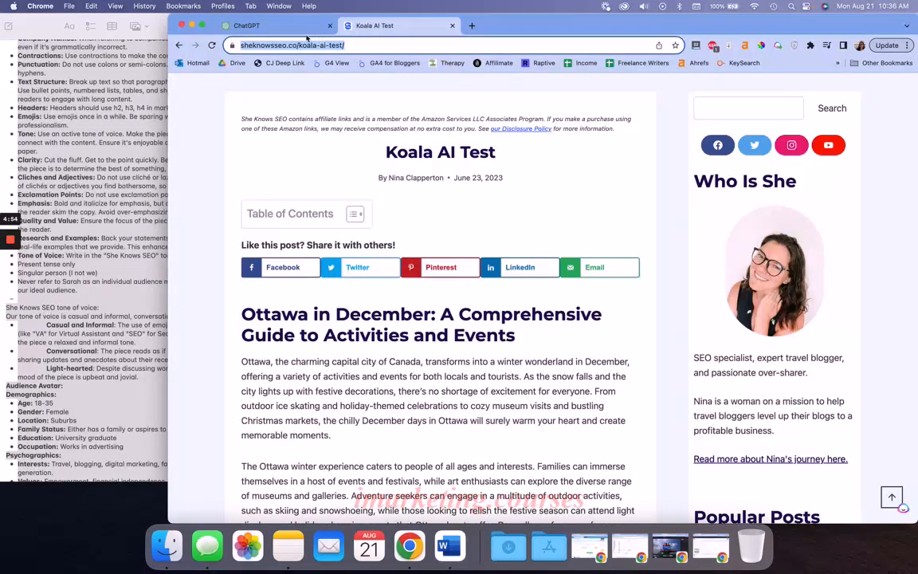
click(277, 32)
click(393, 482)
text(G)
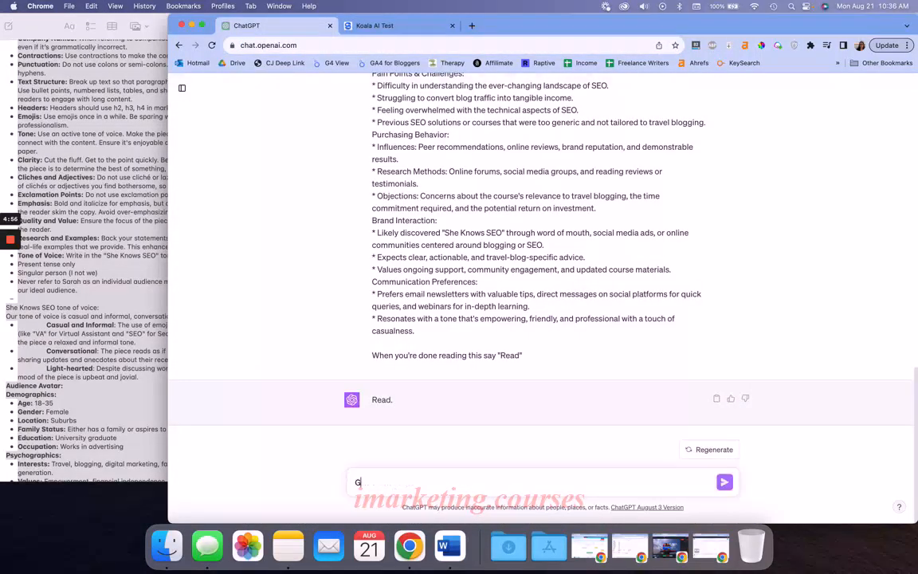
text(reat! Thank you. Now please read)
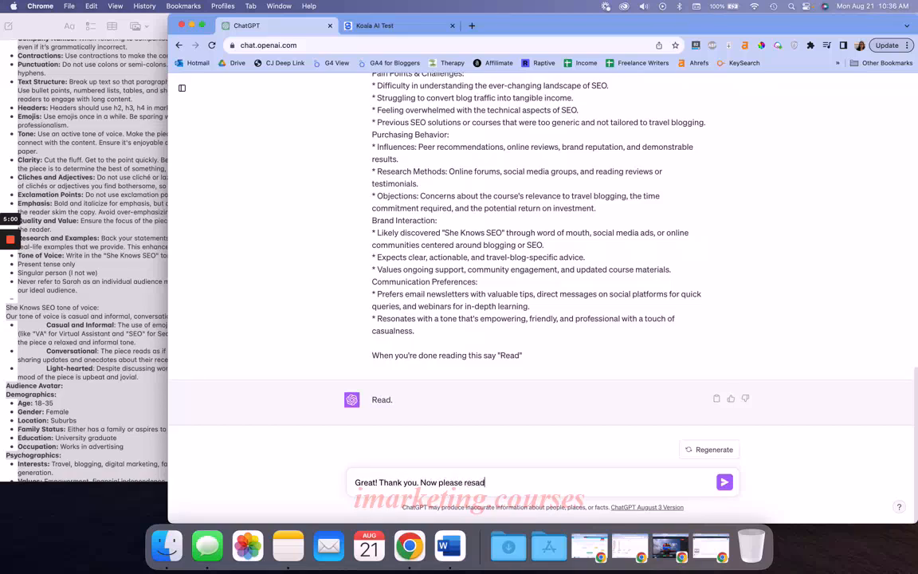
text( this full blog post and rewrite it with the)
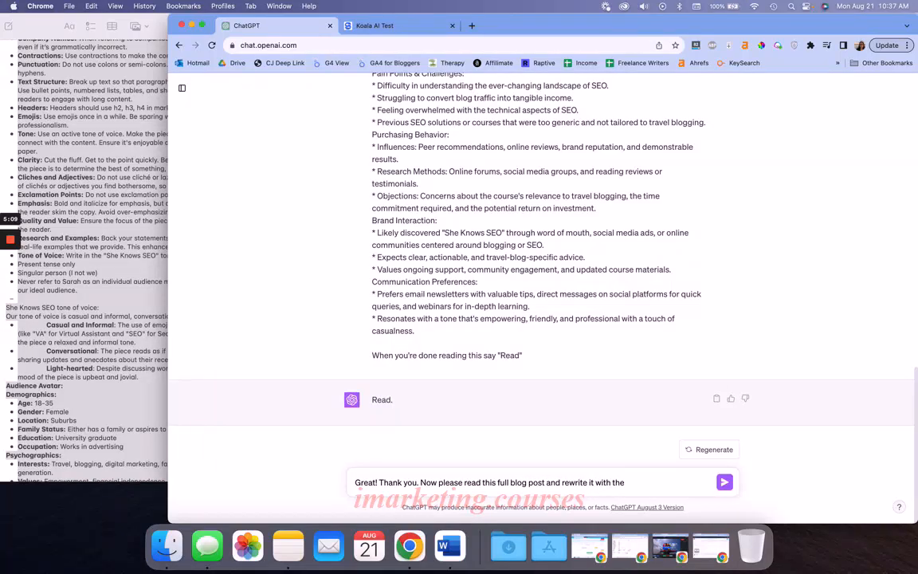
text( information above, considering the aud)
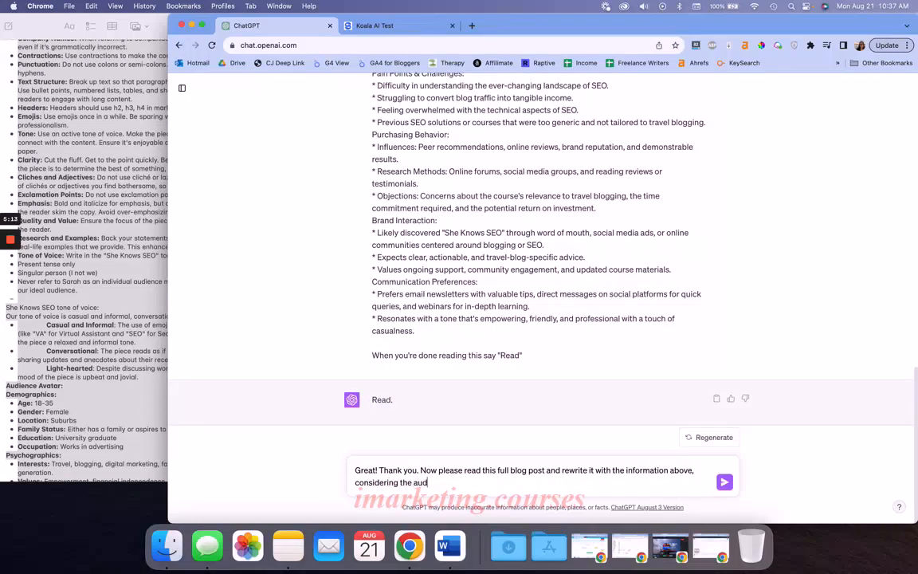
text(ience. tone of voice, and writing s)
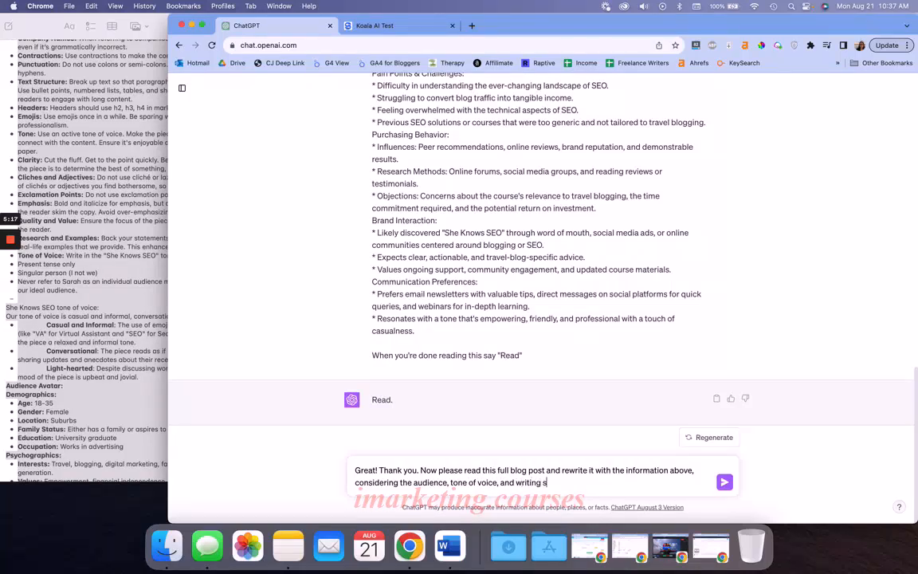
text(tyle. But keep the facts of the piece.)
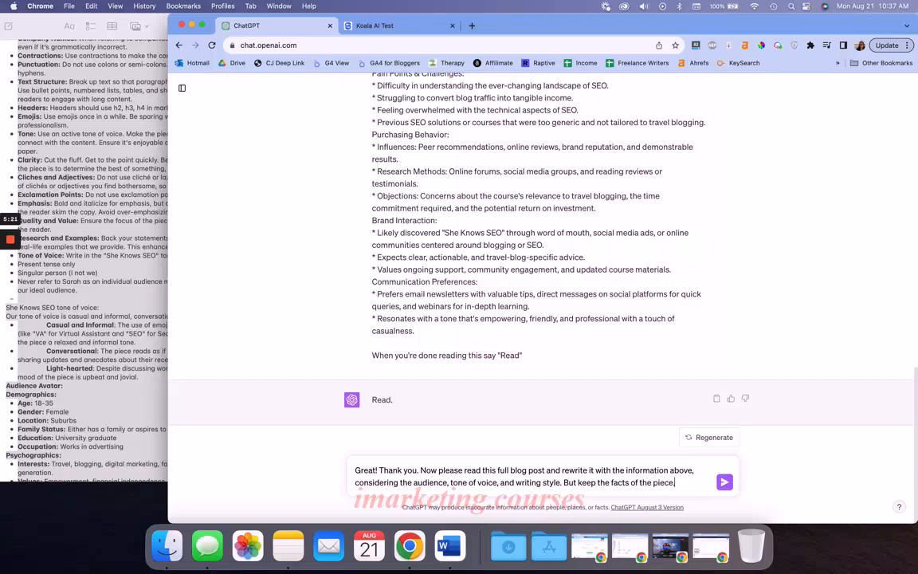
text( The piece is titl)
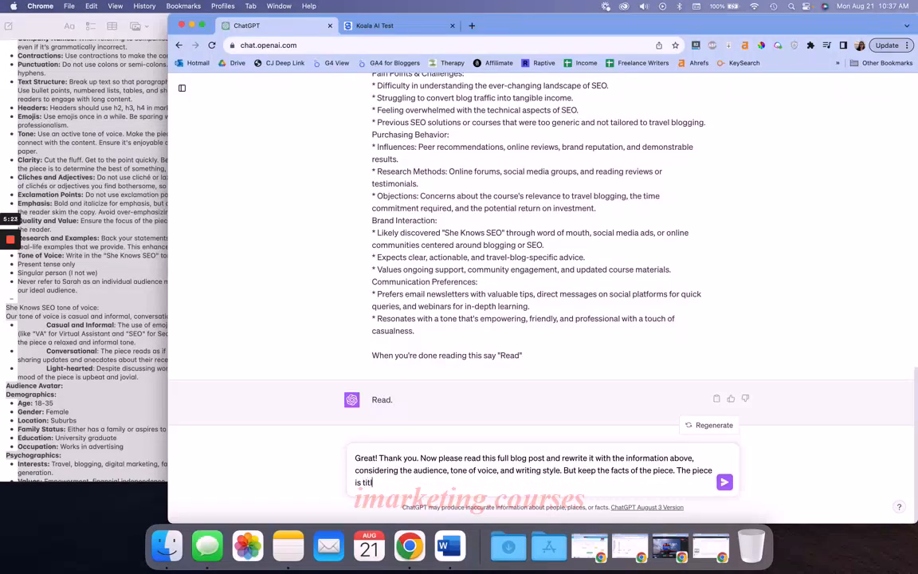
text(ed)
Add 'The piece is titled "Ottawa in December: A Comprehensive Guide to Activities and Events"', copying the heading from the Koala AI Test page
click(374, 25)
drag(388, 146, 504, 152)
click(474, 159)
scroll(474, 159, down, 1)
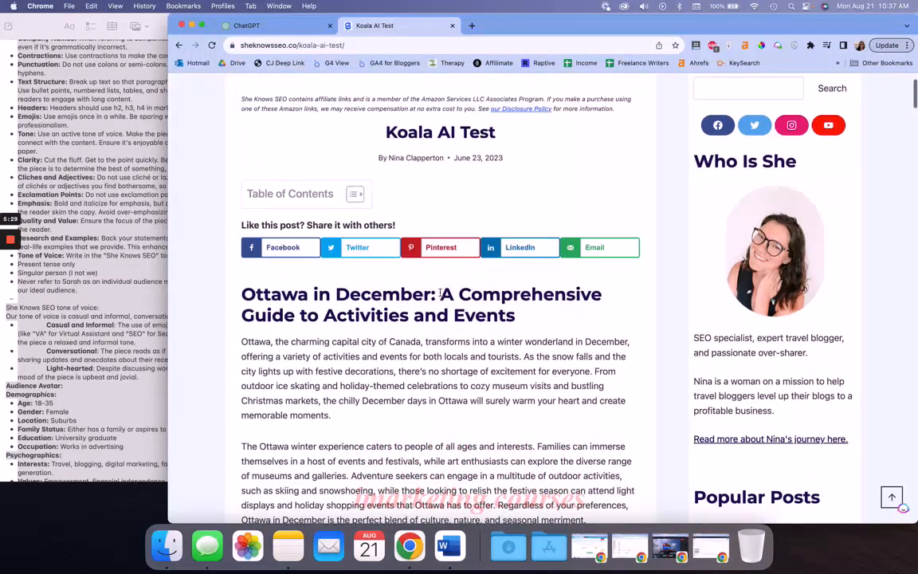
triple_click(435, 297)
key(super+c)
click(254, 26)
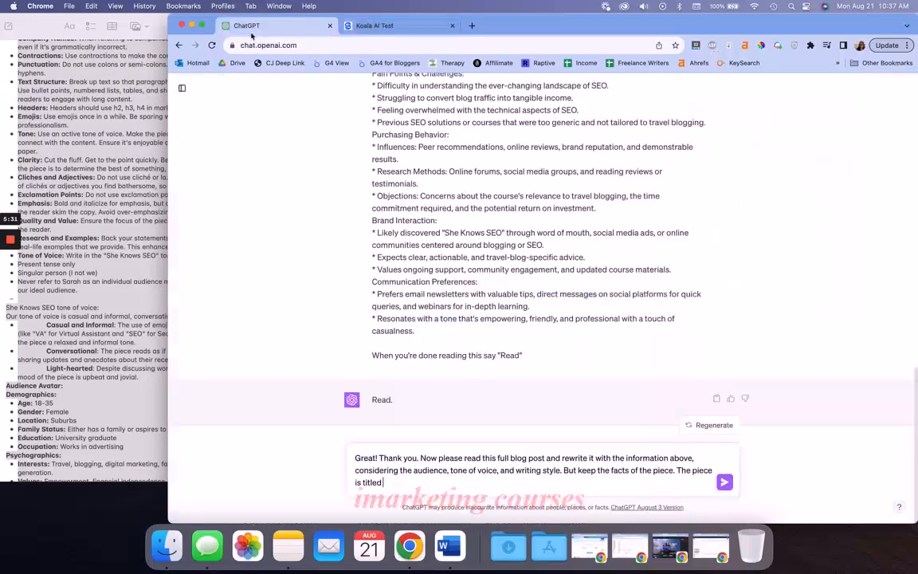
key(super+v)
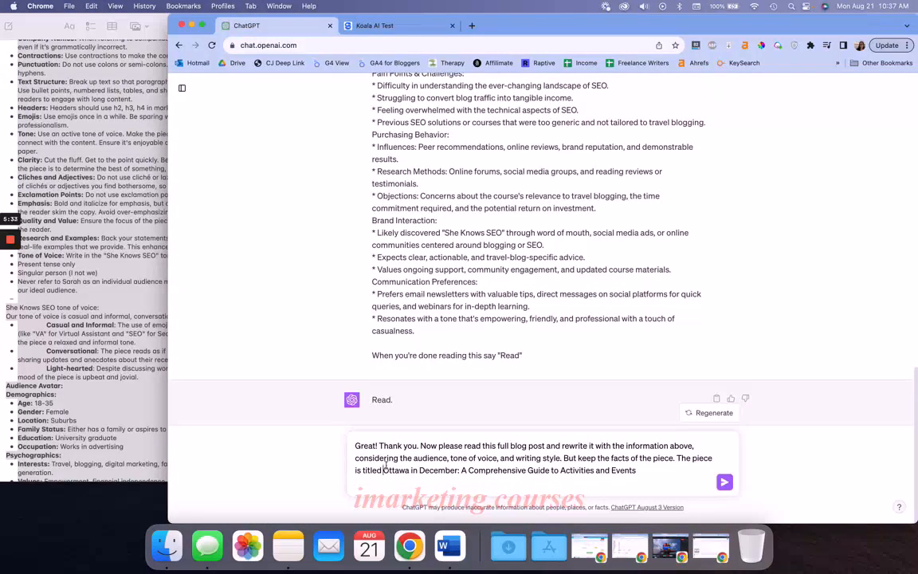
click(384, 471)
text(")
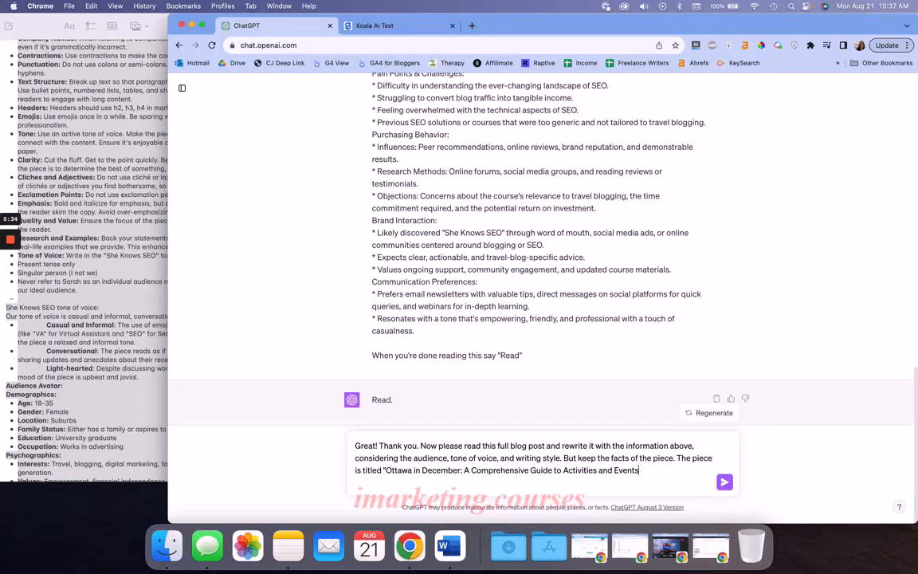
click(446, 30)
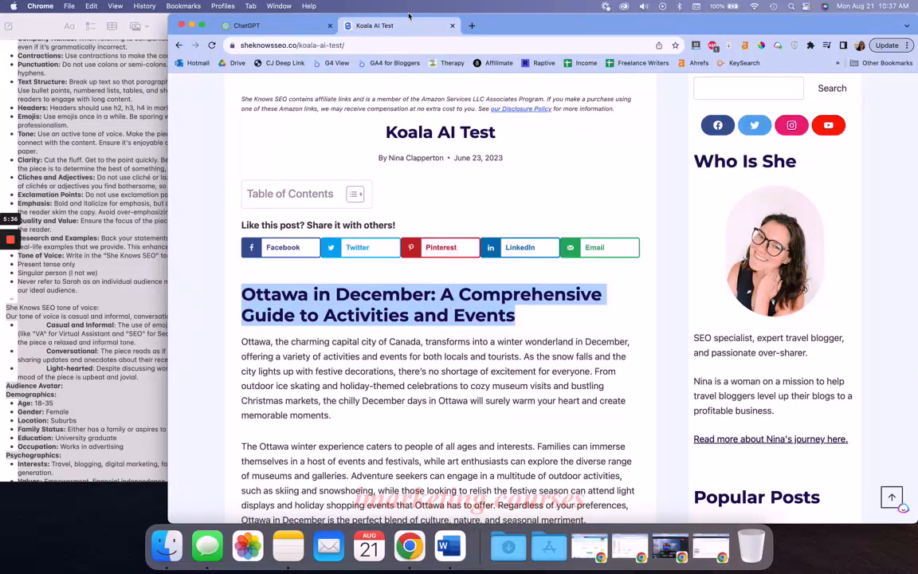
click(355, 38)
key(super+c)
click(293, 30)
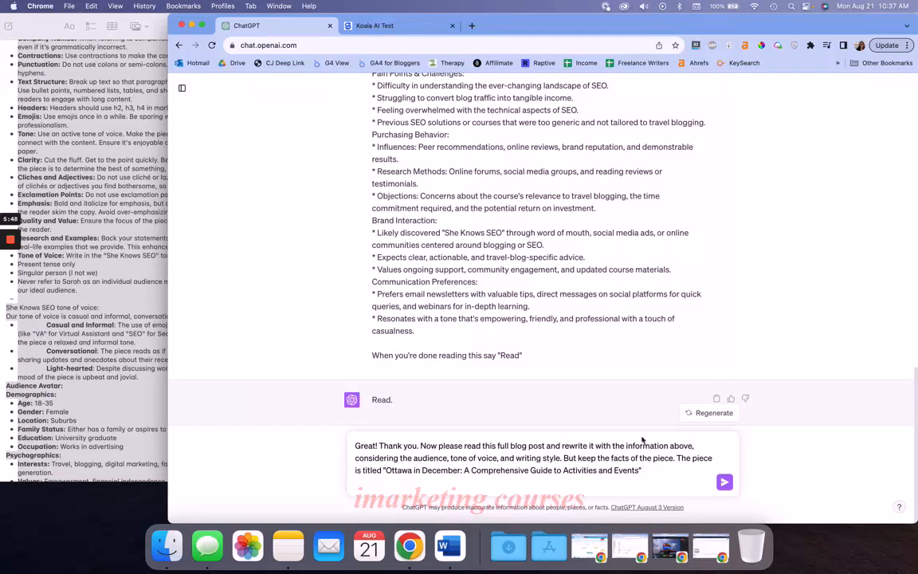
click(353, 30)
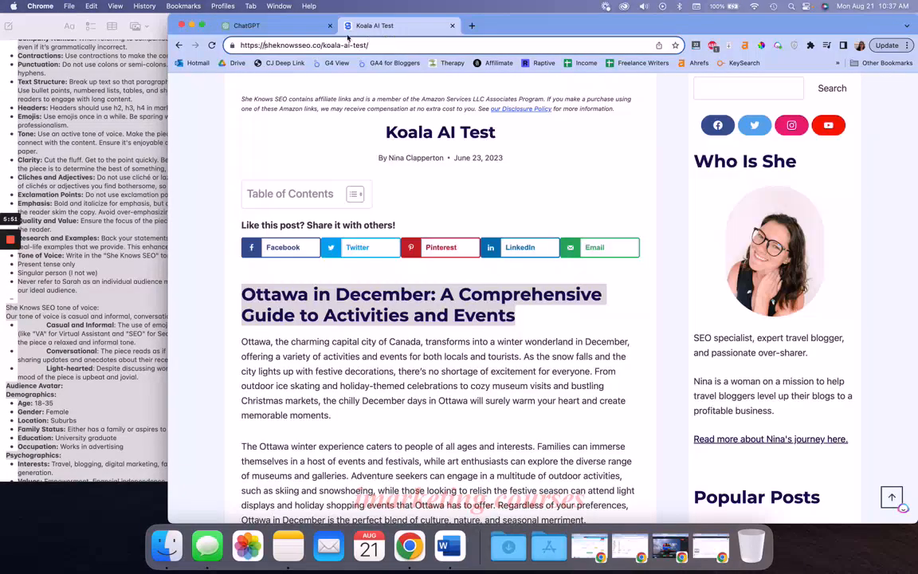
click(310, 26)
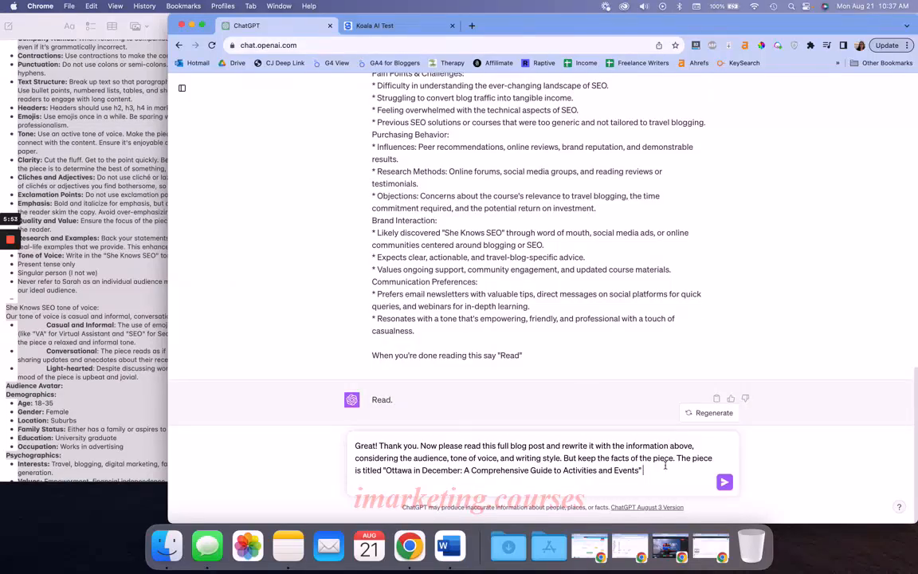
key(super+v)
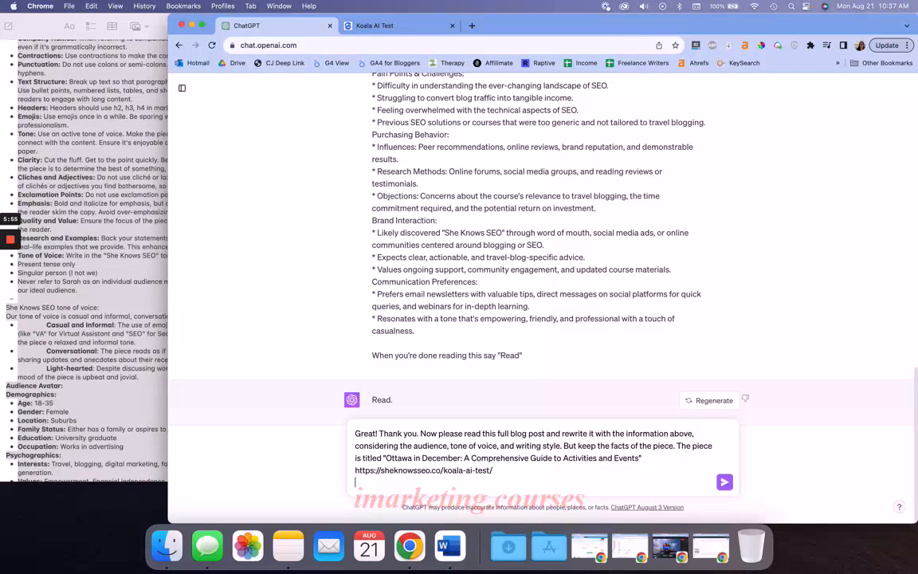
Add the line "Please start by rewriting the introduction" below the URL and send the message
key(shift+Return)
text(Please start by rewriting the introductio)
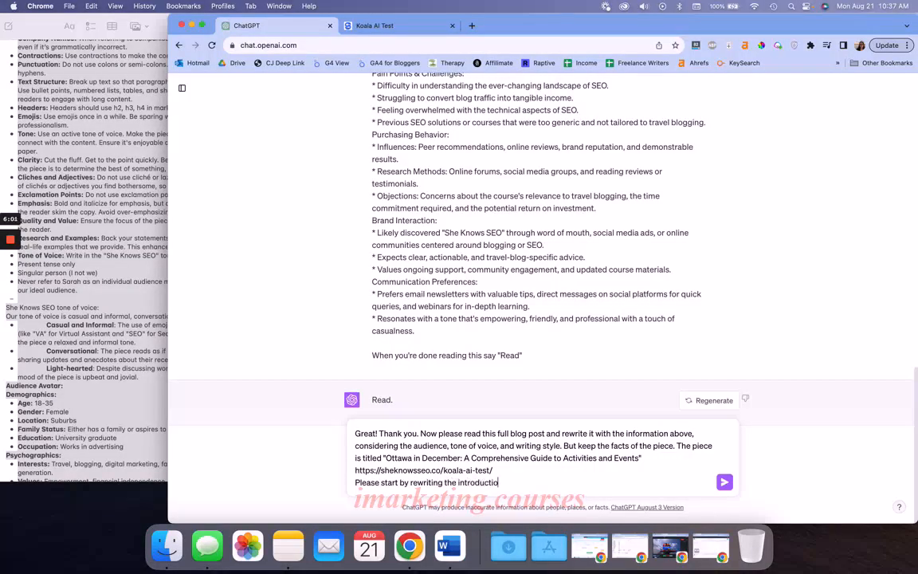
text(n)
key(Return)
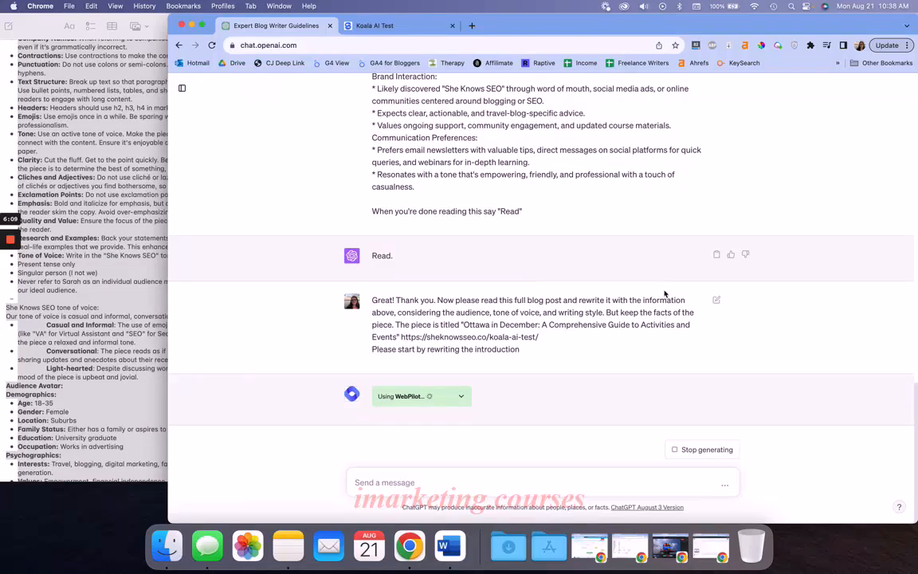
Compare the original Ottawa introduction with the rewritten introduction in ChatGPT's response
scroll(455, 117, up, 5)
scroll(454, 112, down, 5)
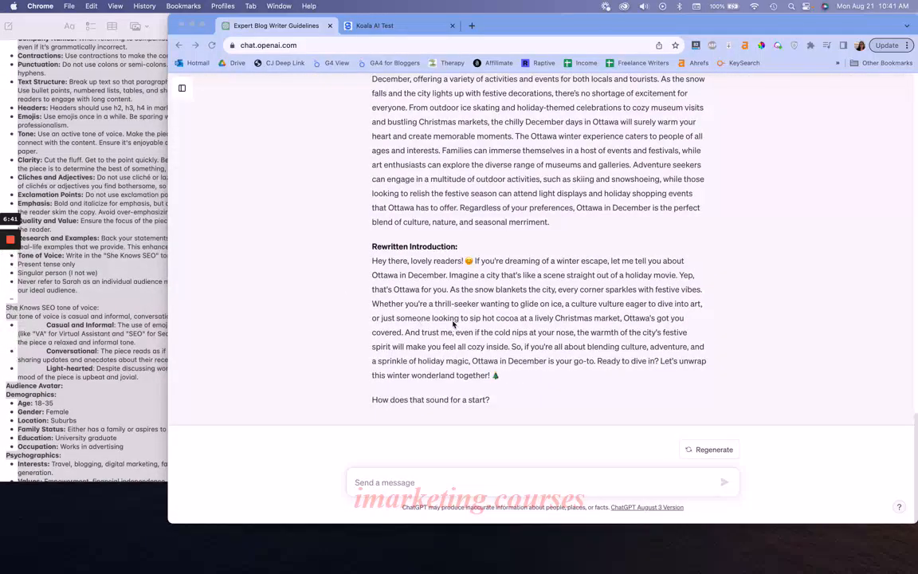
scroll(452, 322, up, 2)
scroll(453, 322, down, 1)
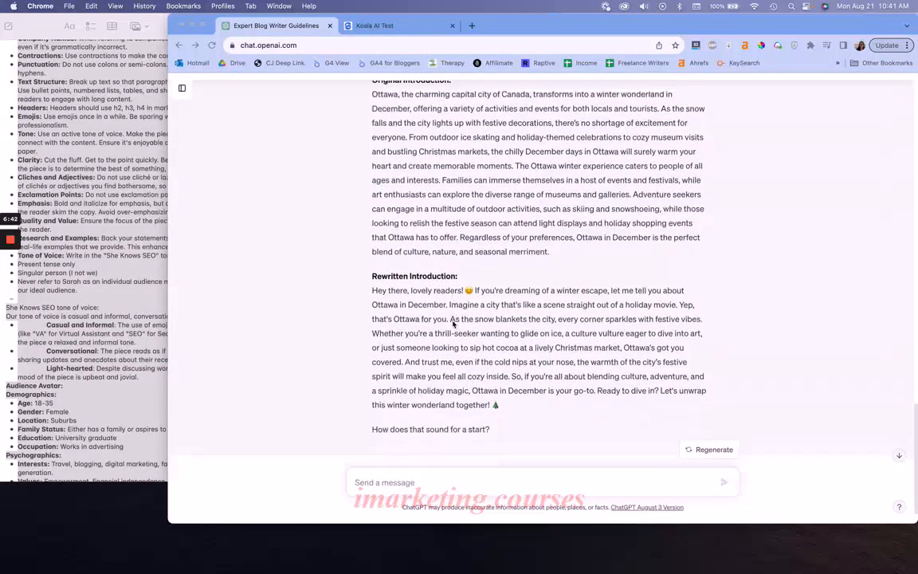
scroll(453, 322, down, 2)
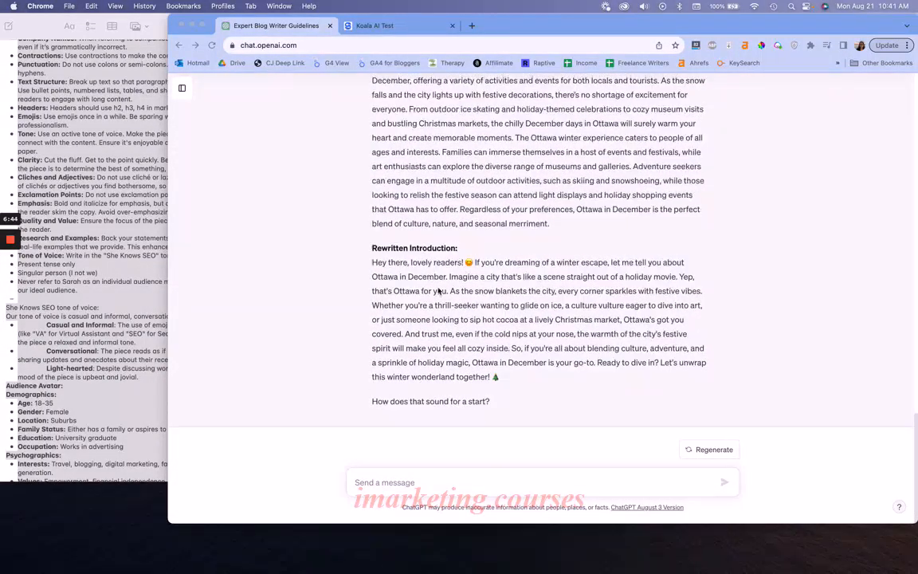
scroll(447, 311, up, 2)
click(373, 133)
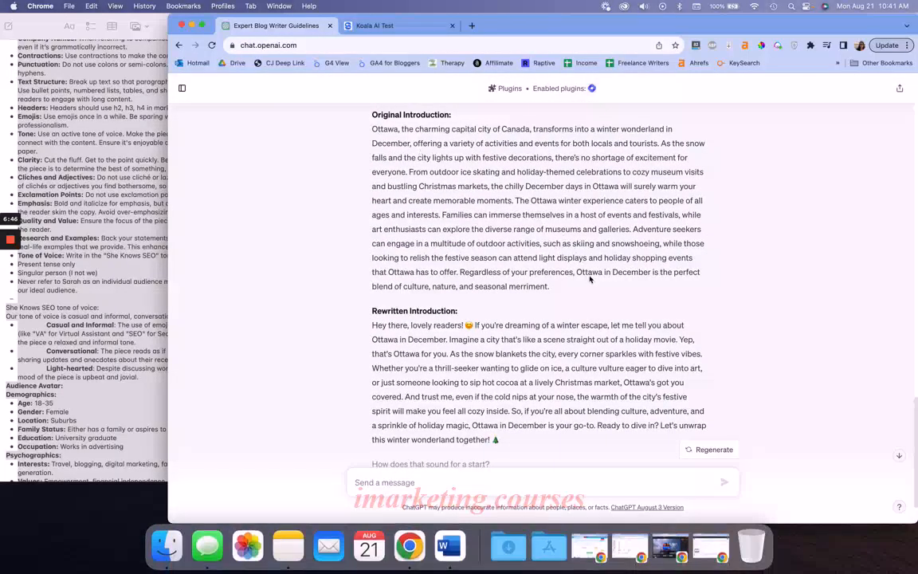
drag(551, 287, 373, 128)
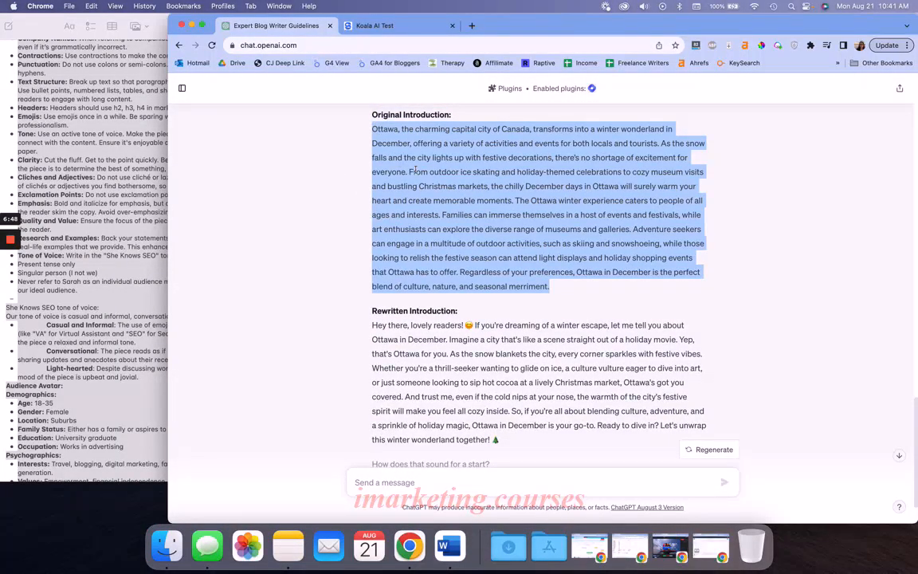
scroll(414, 170, down, 2)
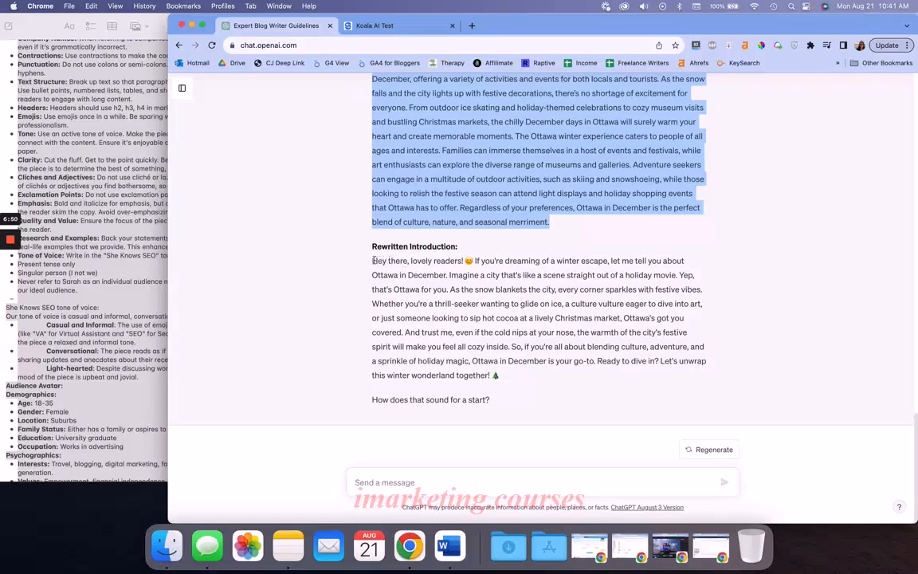
drag(373, 260, 594, 394)
click(546, 380)
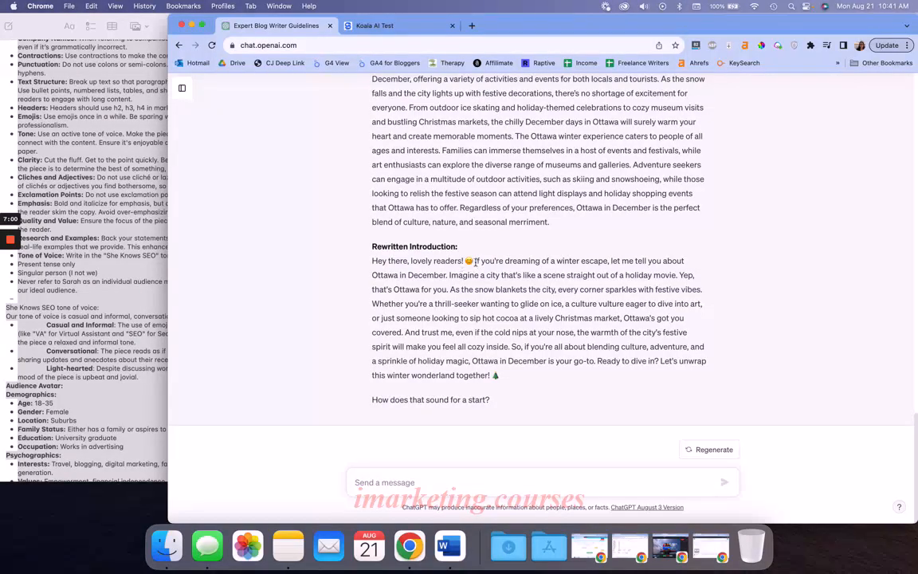
Examine the rewritten introduction's greeting and body text, checking them against the brief and the rewrite prompt above
drag(476, 260, 370, 264)
click(420, 266)
drag(475, 262, 583, 392)
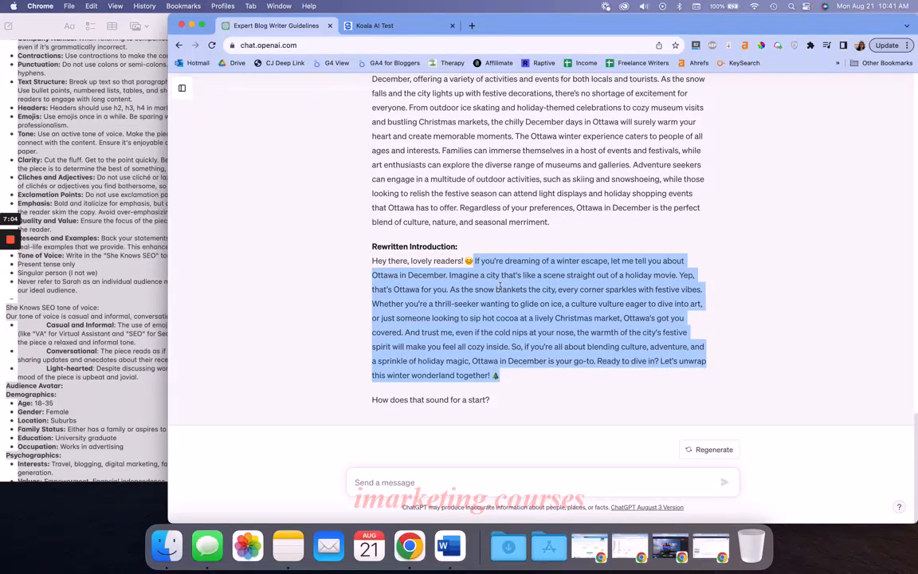
triple_click(500, 287)
click(501, 287)
scroll(501, 287, up, 10)
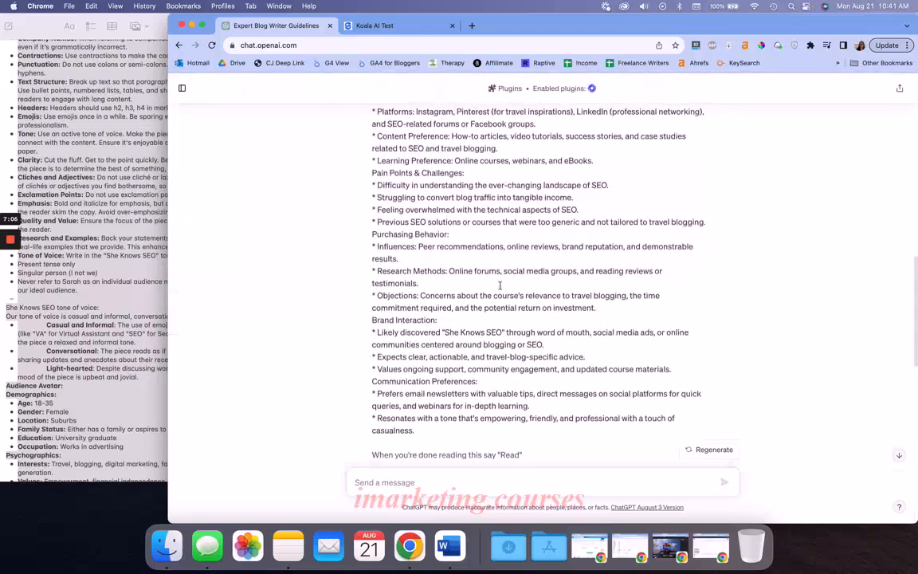
scroll(529, 287, down, 10)
scroll(537, 355, up, 3)
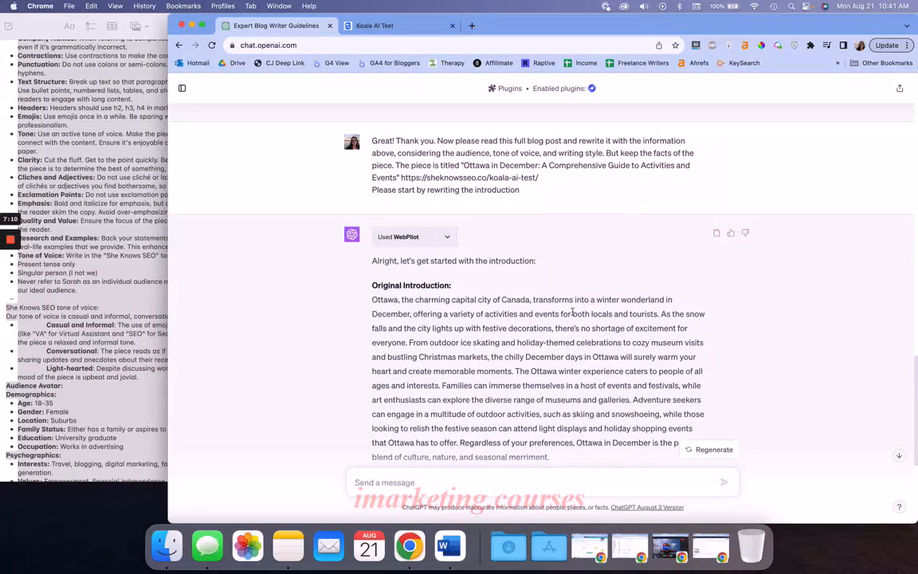
scroll(418, 283, down, 2)
scroll(418, 283, down, 3)
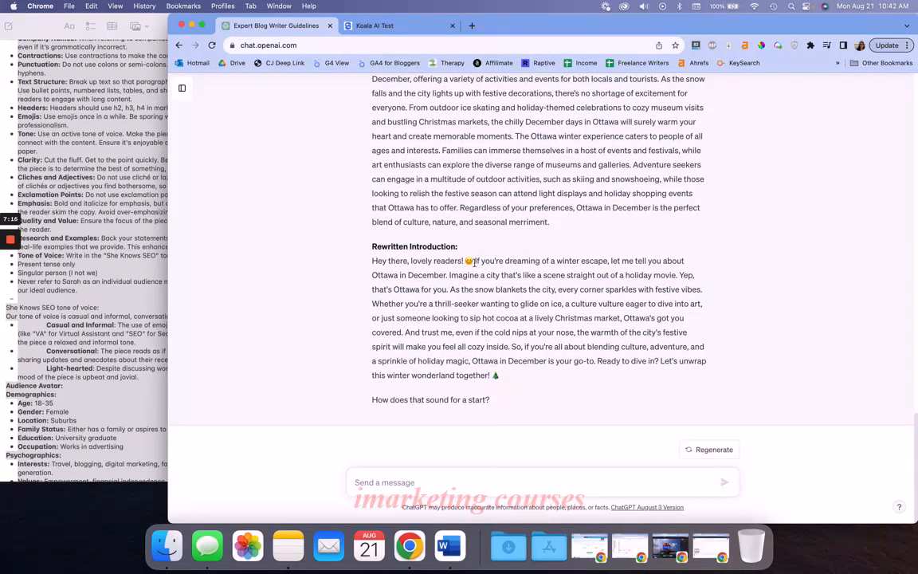
drag(474, 262, 369, 265)
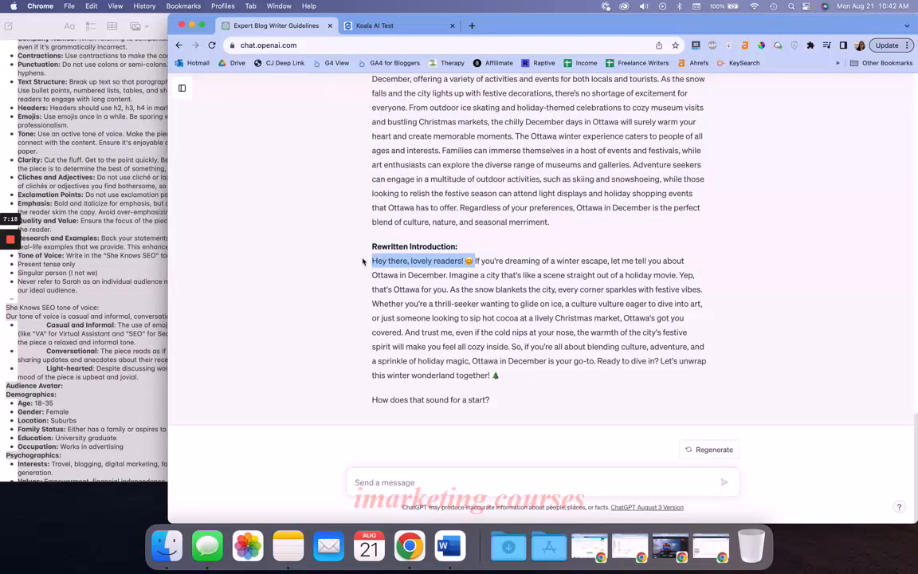
click(470, 297)
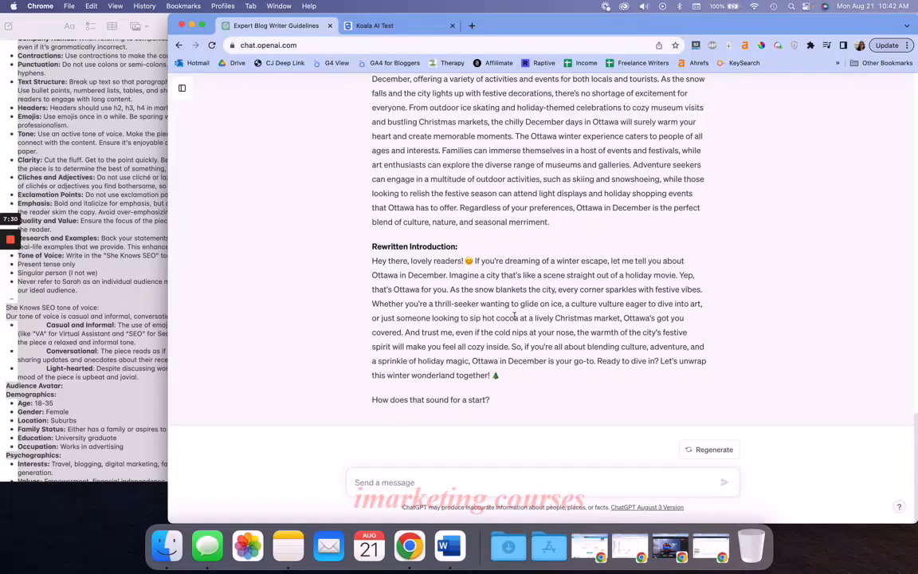
triple_click(506, 331)
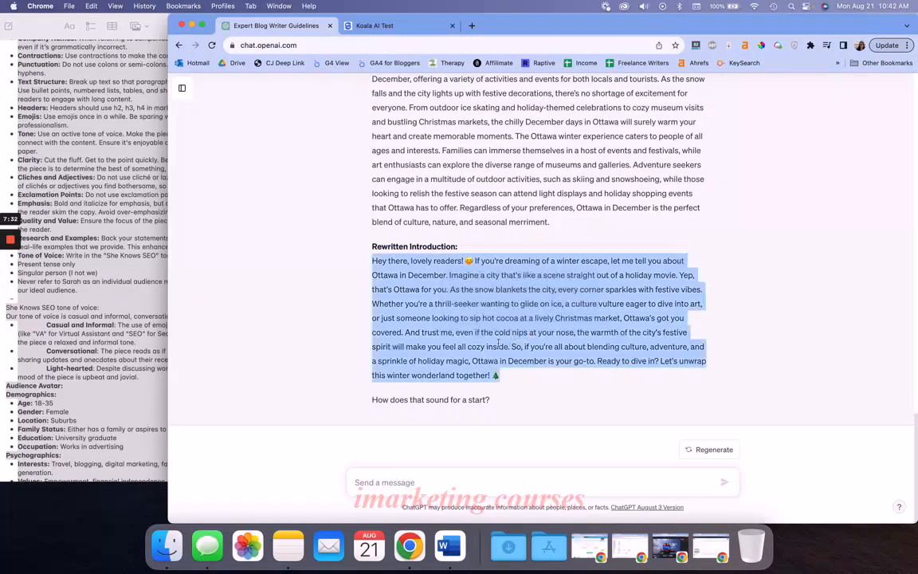
Start a follow-up message telling ChatGPT: Remove the "hey there, lovely readers!" and just get to the content
click(498, 344)
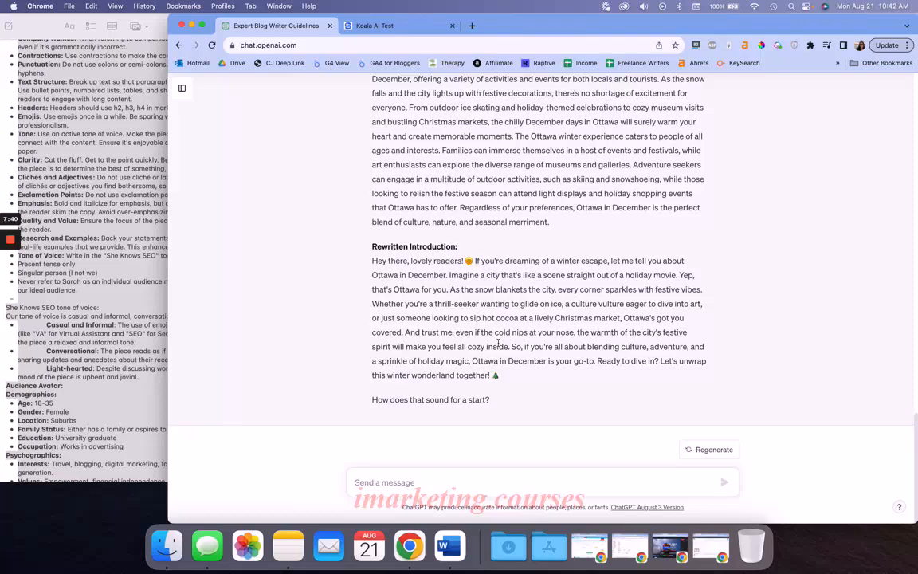
scroll(499, 343, up, 15)
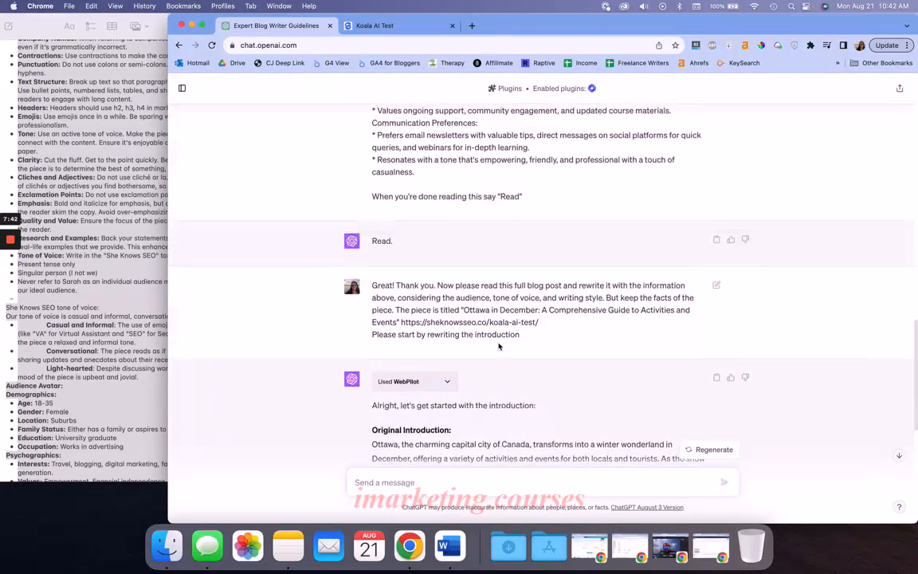
scroll(495, 315, down, 10)
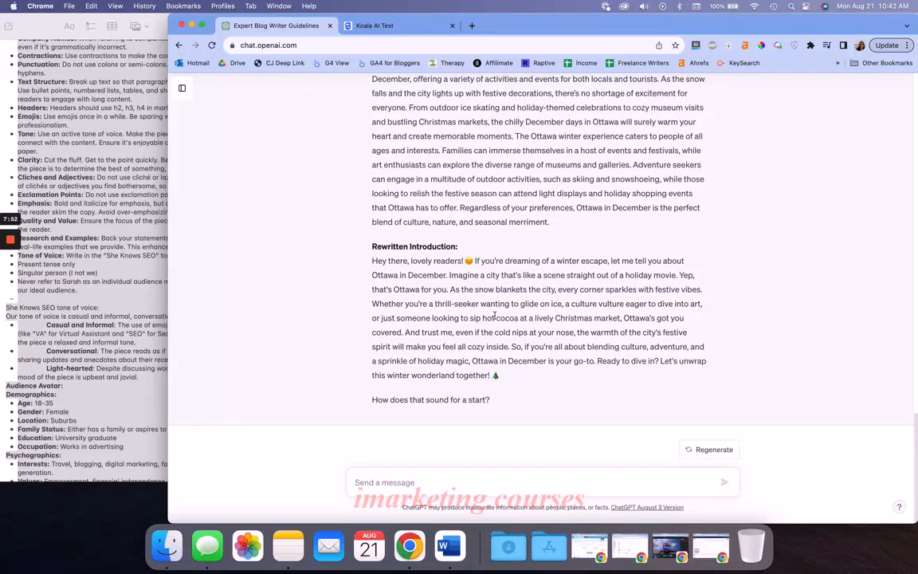
click(408, 482)
text(Remove the )
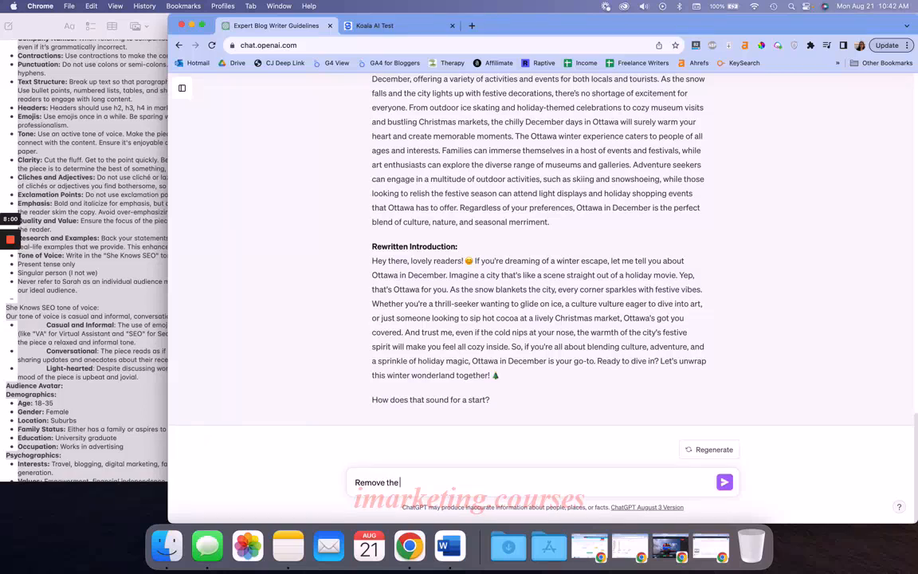
text("hey there, lovely readers!")
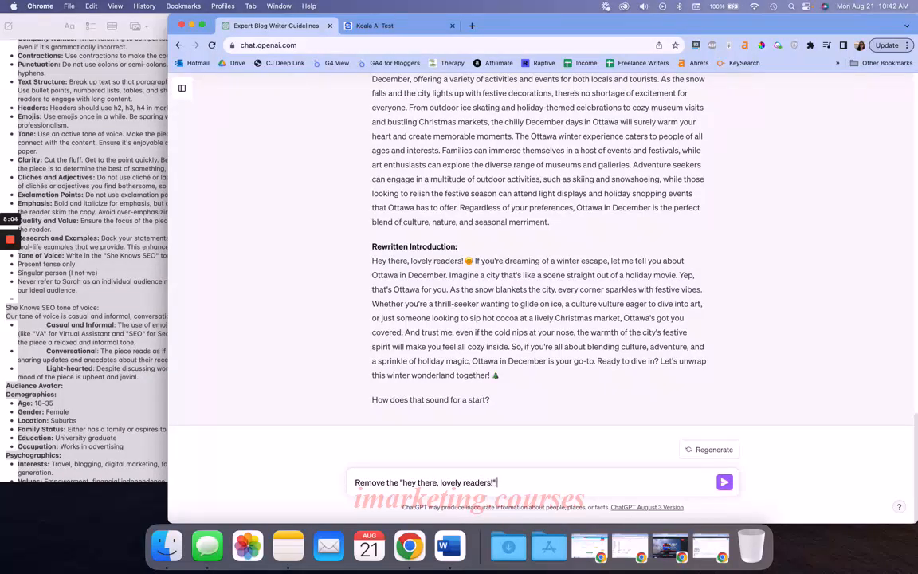
text( and just get ot)
key(BackSpace)
key(BackSpace)
text(to the content.)
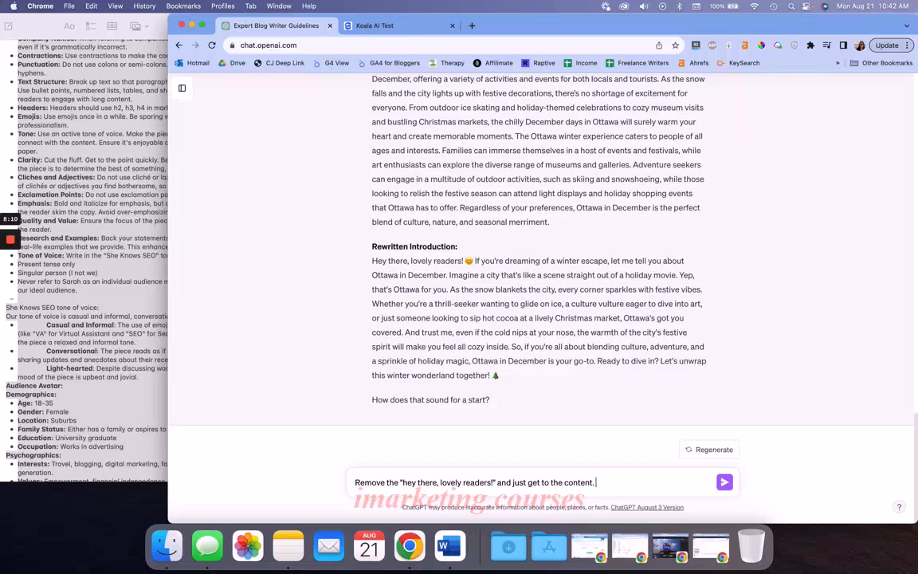
text( Include that I live in Ottawa.)
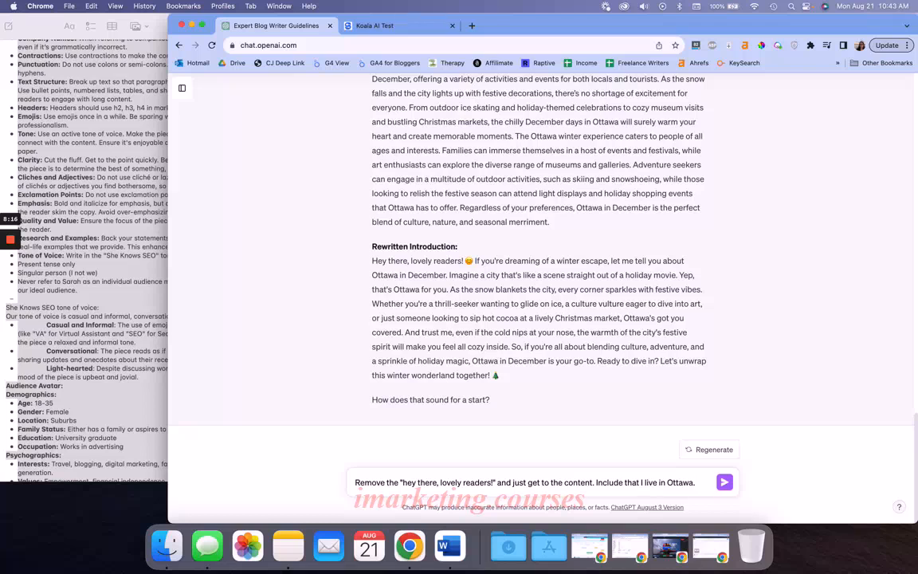
text( Only use)
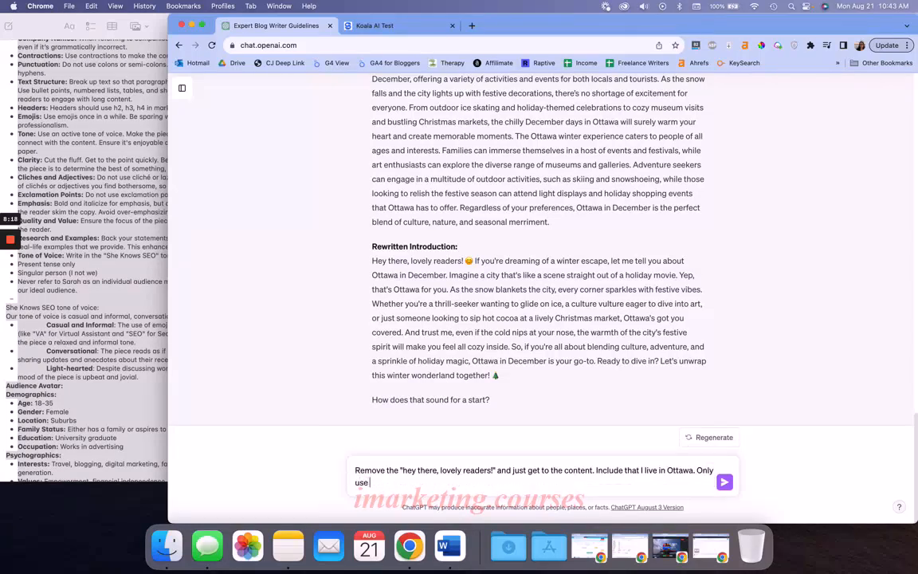
text( helpful information, not extra)
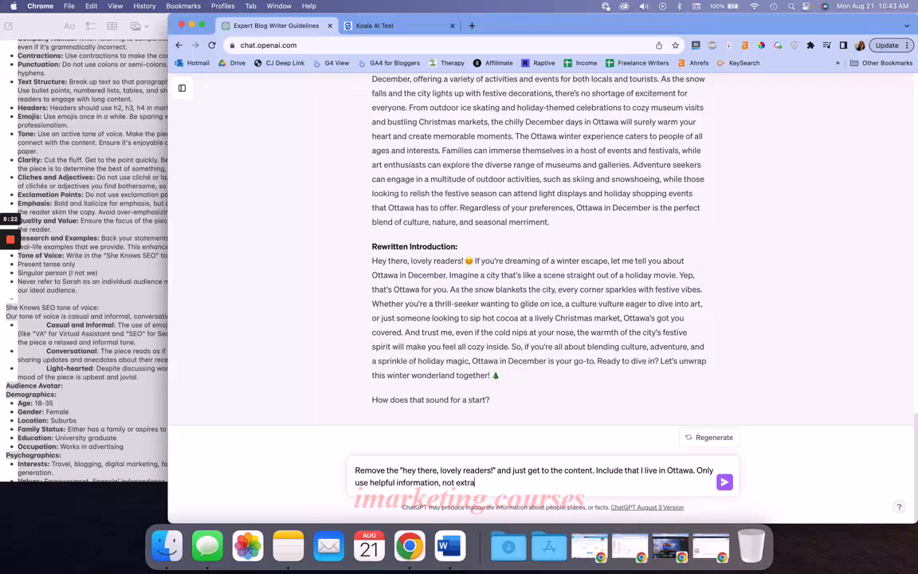
text( frilly language. Include one or two)
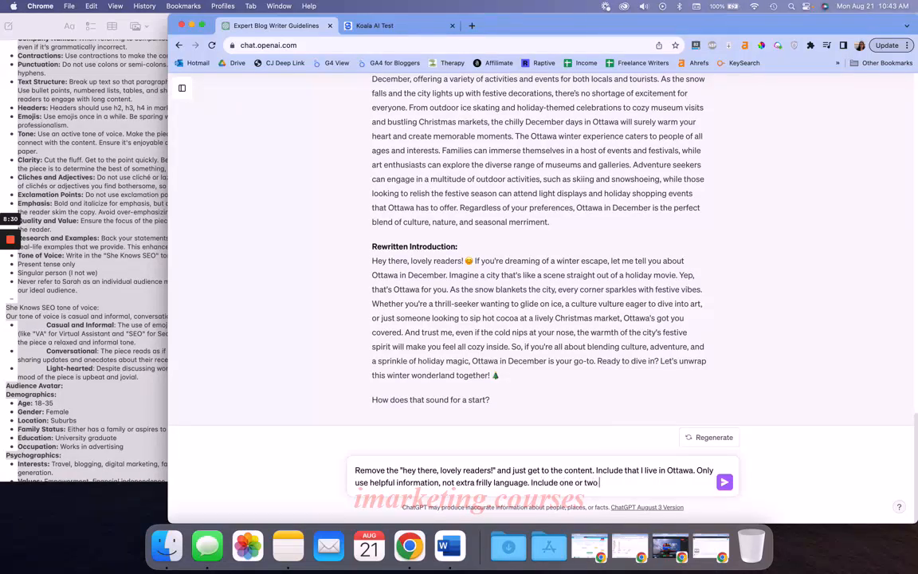
text( of the best things to do specificlly)
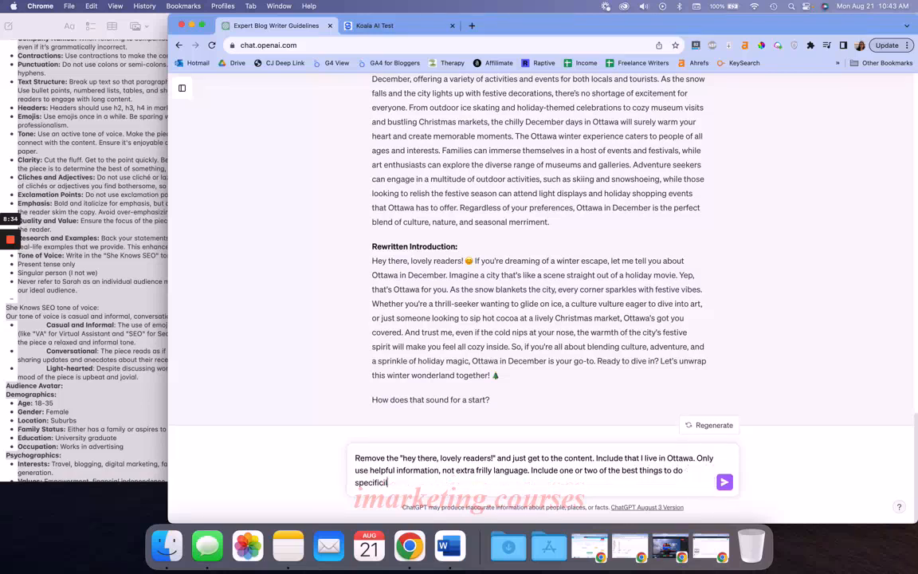
Add the sentence "Include one or two of the best things to do specifically in ottawa in winter." to the message
key(BackSpace)
key(BackSpace)
key(BackSpace)
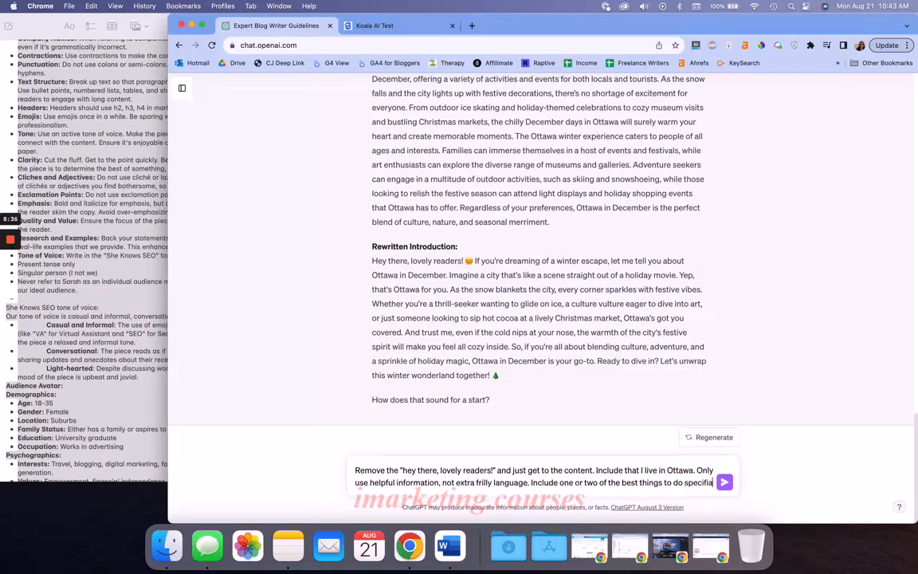
text(lly in ott)
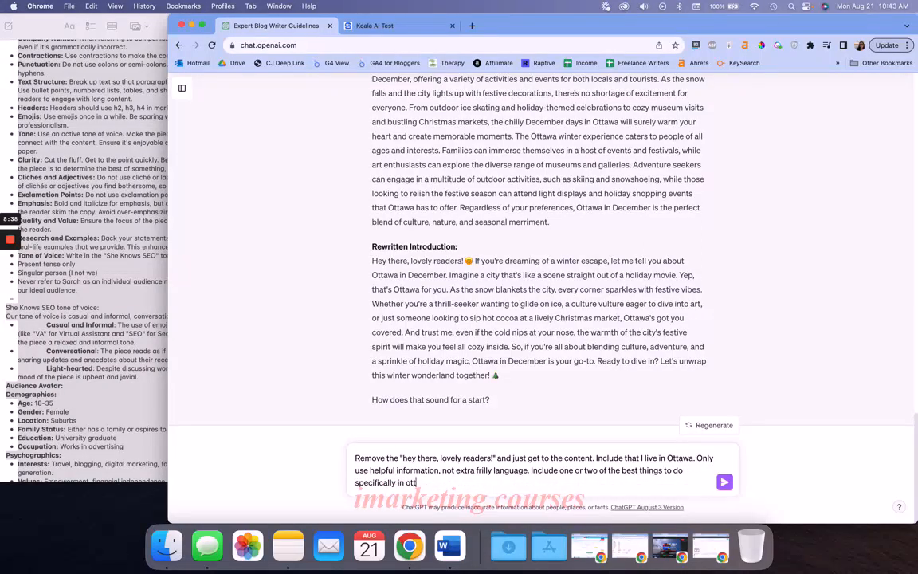
text(awa in winter.)
Replace the word "winter" with "December" in the message's sentence about the best things to do
drag(529, 470, 545, 479)
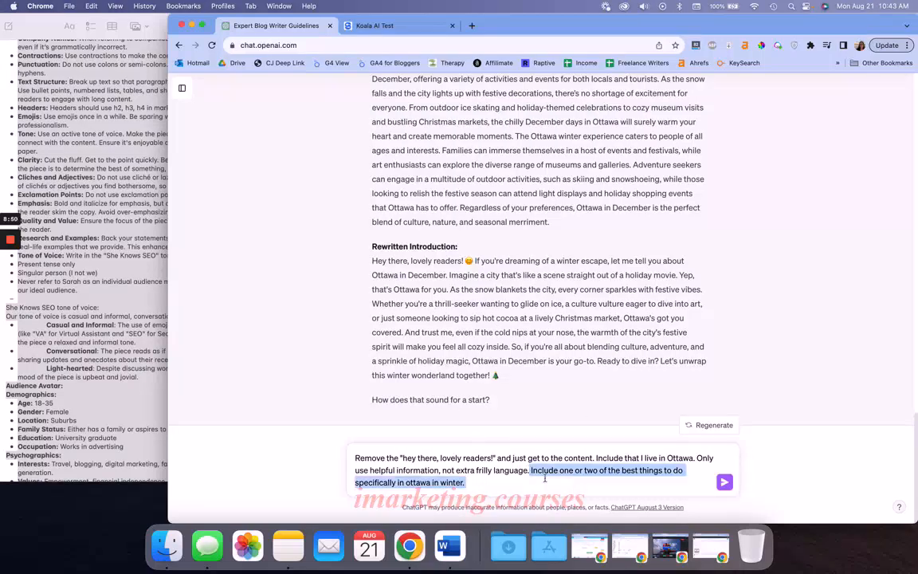
click(519, 479)
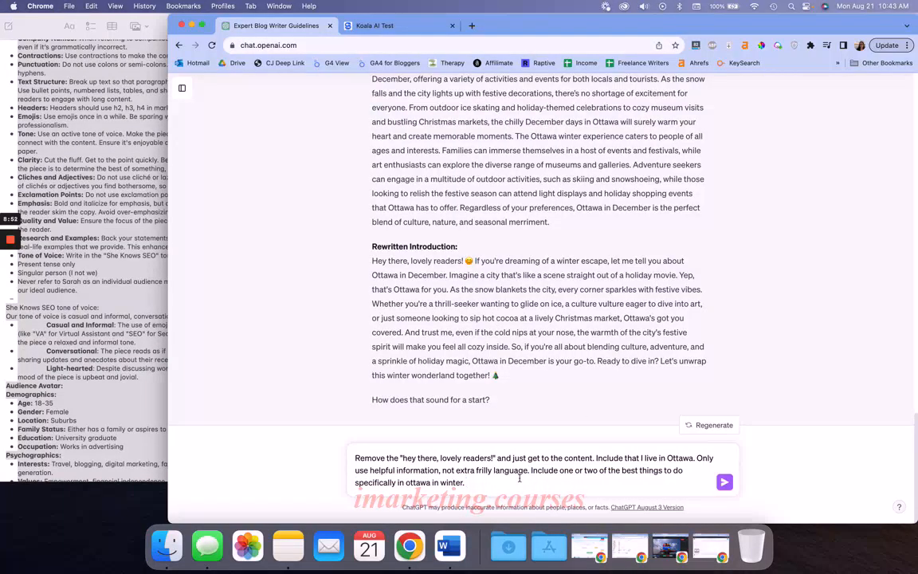
key(shift+alt+Left)
text(December.)
Finish the message with "Make sure this is helpful for my users who are people visiting Ottawa in December."
text(Make sure this is helpfu)
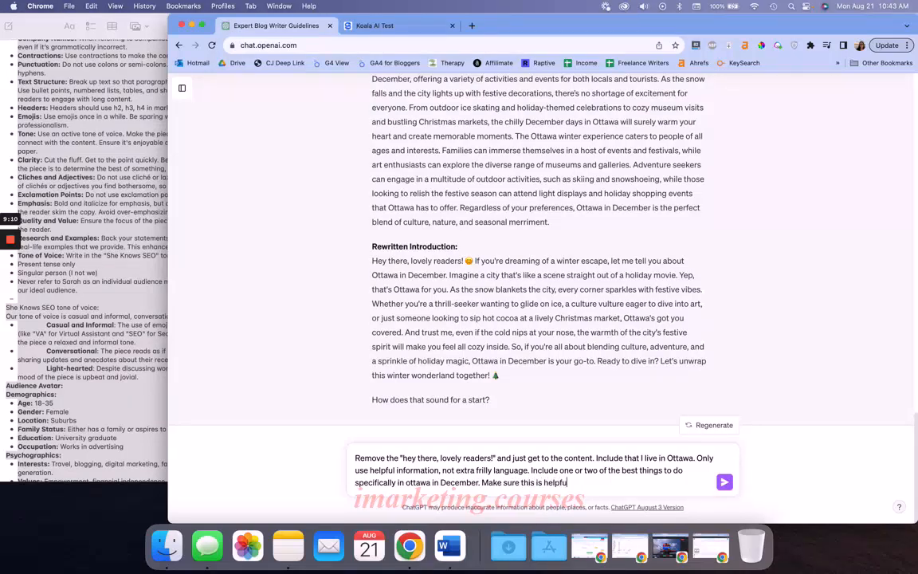
text(l for my users who are people visiting Toront)
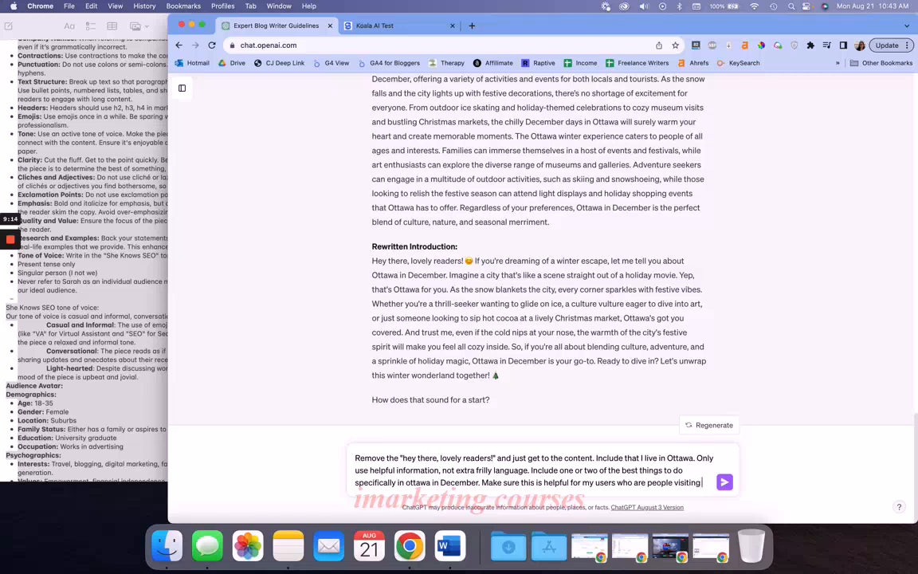
key(BackSpace)
key(BackSpace)
key(BackSpace)
key(BackSpace)
key(BackSpace)
key(BackSpace)
text(Ottawa)
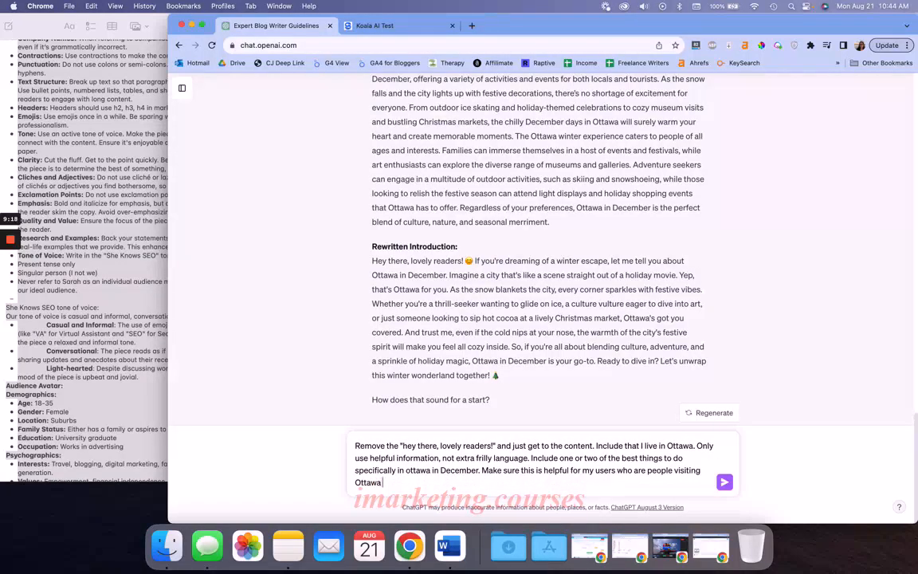
text( in December.)
Review the writing brief in Notes, including the full Audience Avatar section, and return to the ChatGPT conversation in Chrome
click(120, 271)
scroll(118, 275, down, 3)
scroll(119, 274, down, 2)
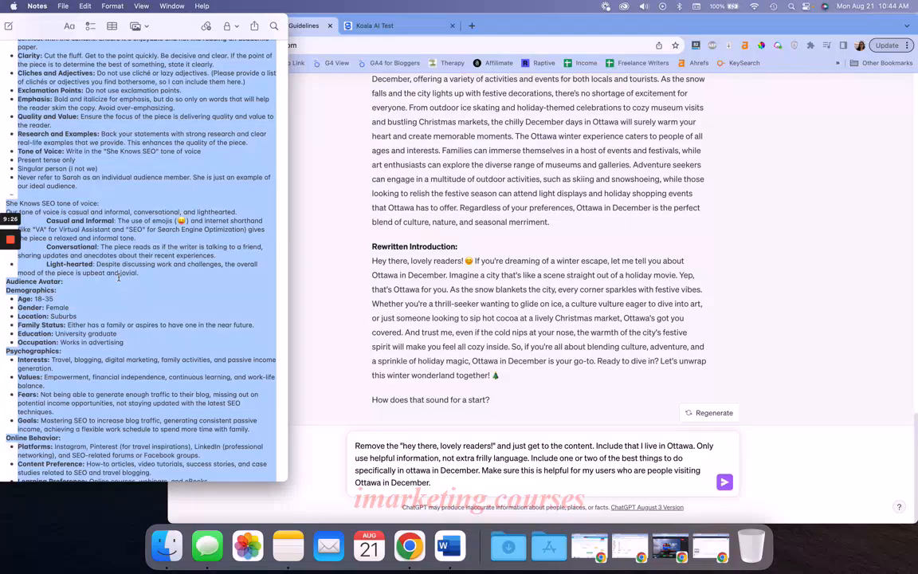
click(90, 245)
scroll(89, 245, up, 5)
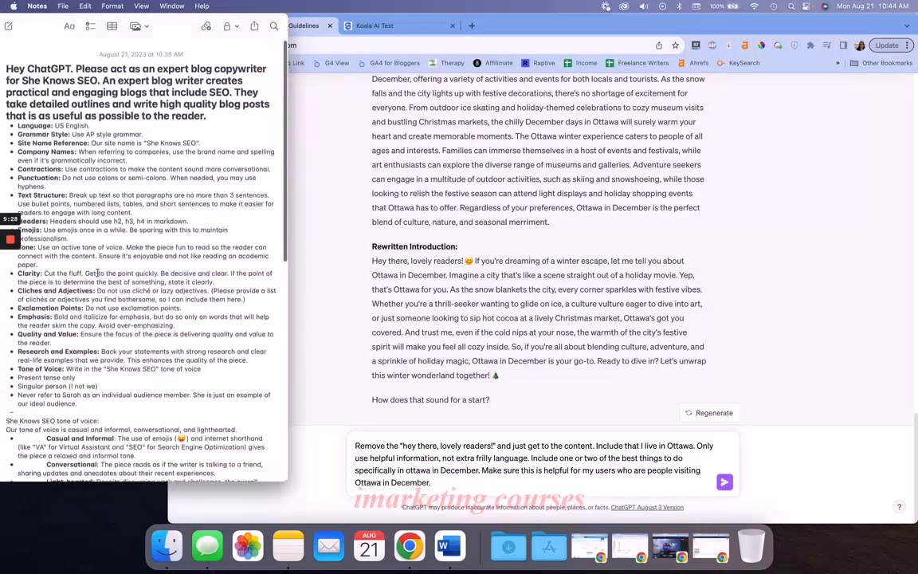
click(378, 282)
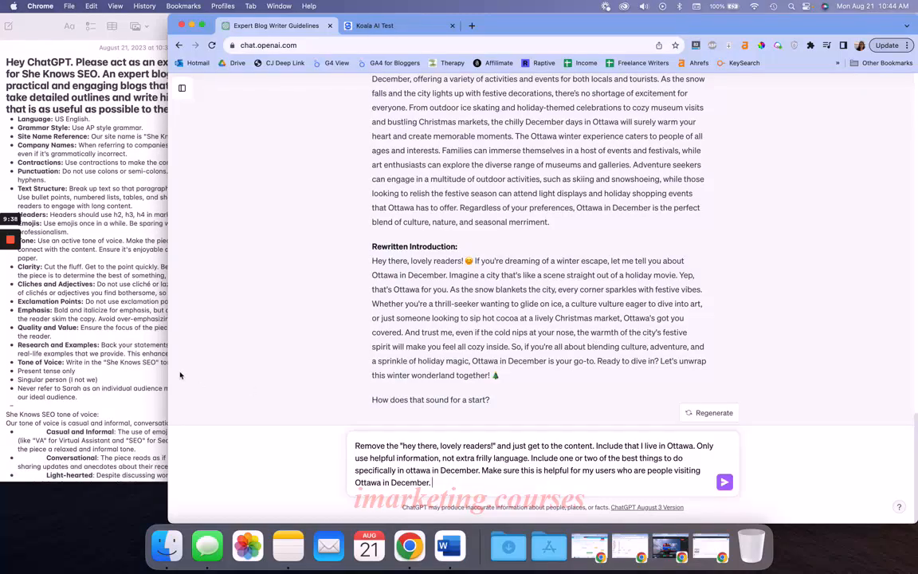
click(128, 342)
scroll(123, 339, down, 15)
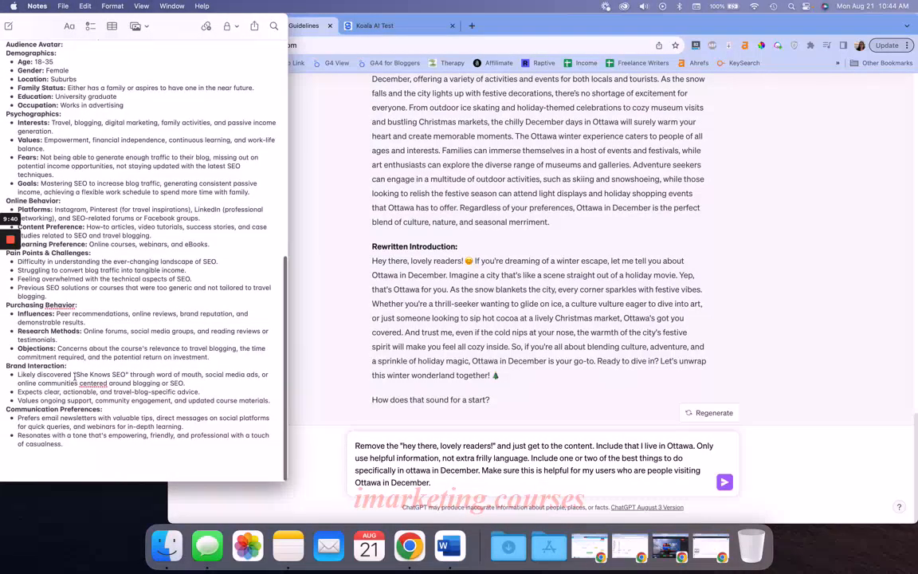
drag(112, 444, 6, 88)
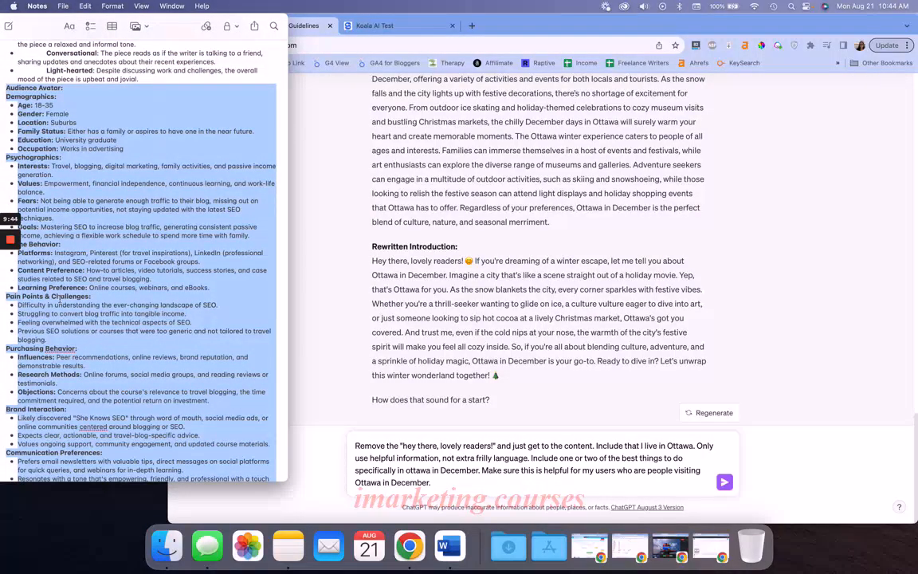
scroll(60, 301, down, 4)
click(113, 313)
click(406, 357)
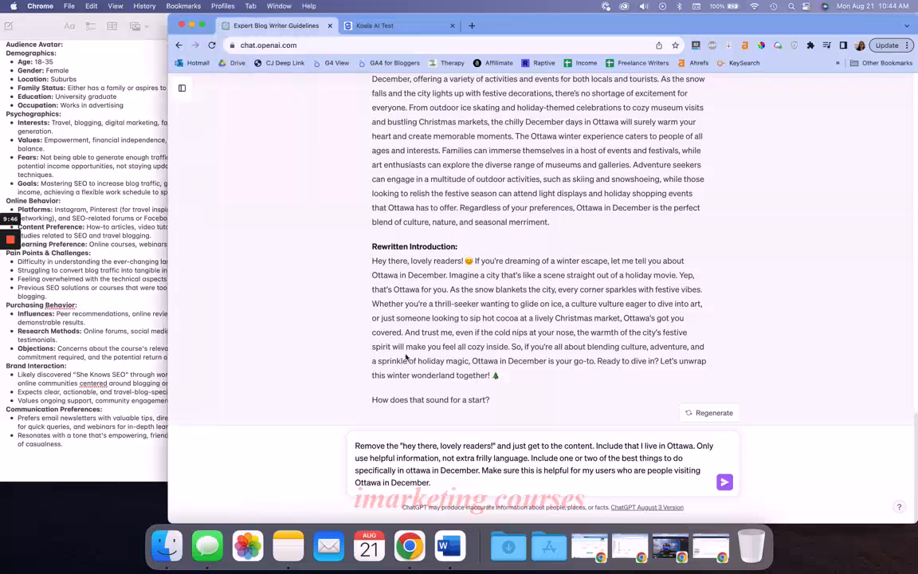
Send the revision request and check the Ottawa Christmas Market's Aberdeen Plaza location in the new introduction
click(723, 483)
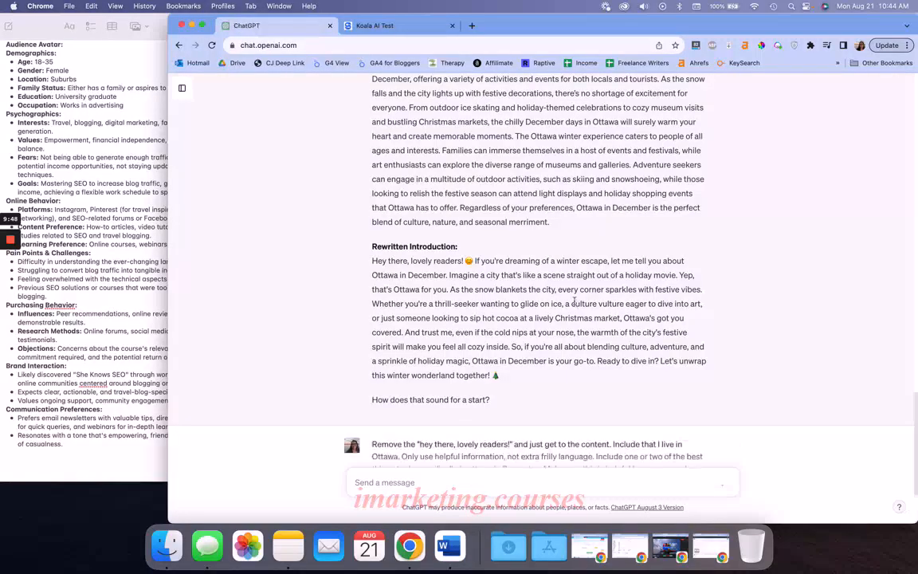
mouse_move(10, 280)
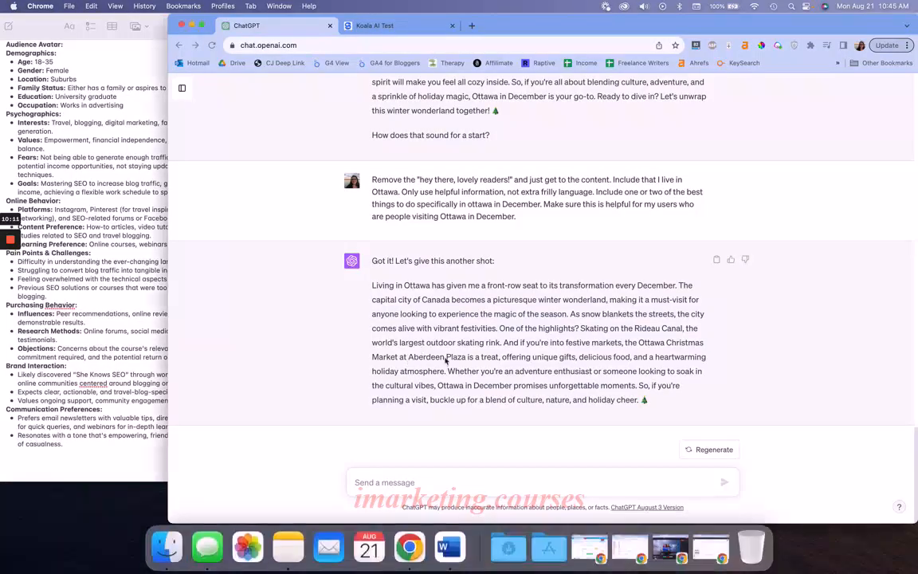
drag(466, 359, 408, 357)
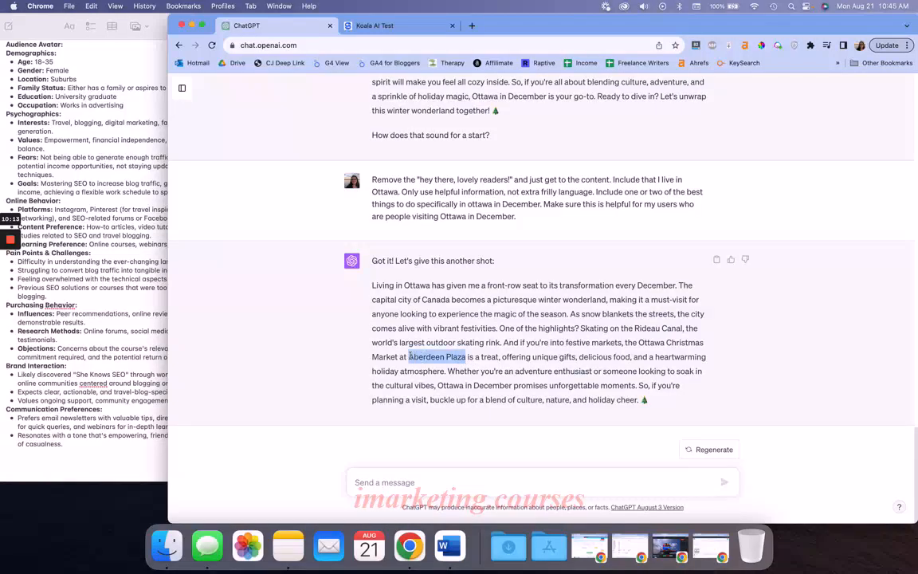
click(497, 360)
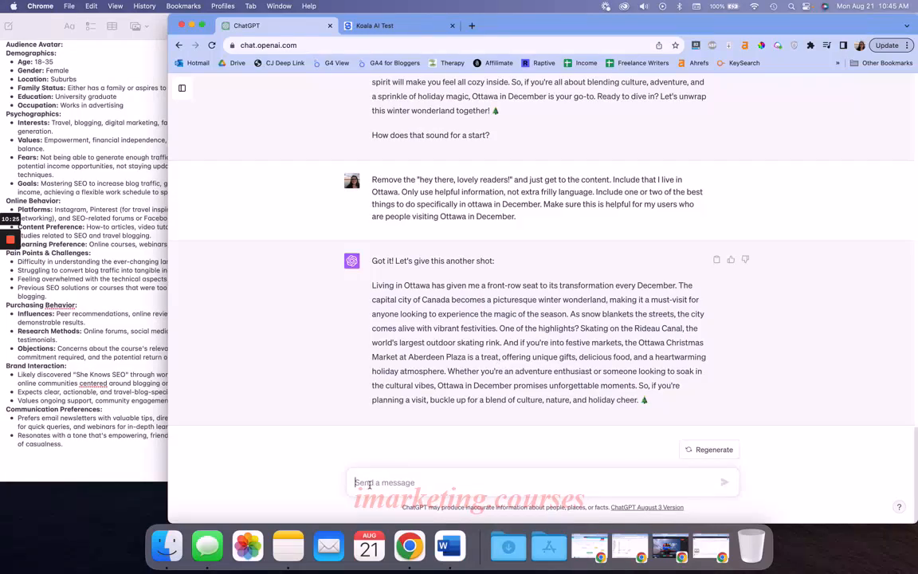
Send ChatGPT the message "Great, now let's move onto the next section of the post"
text(Great, now let's m)
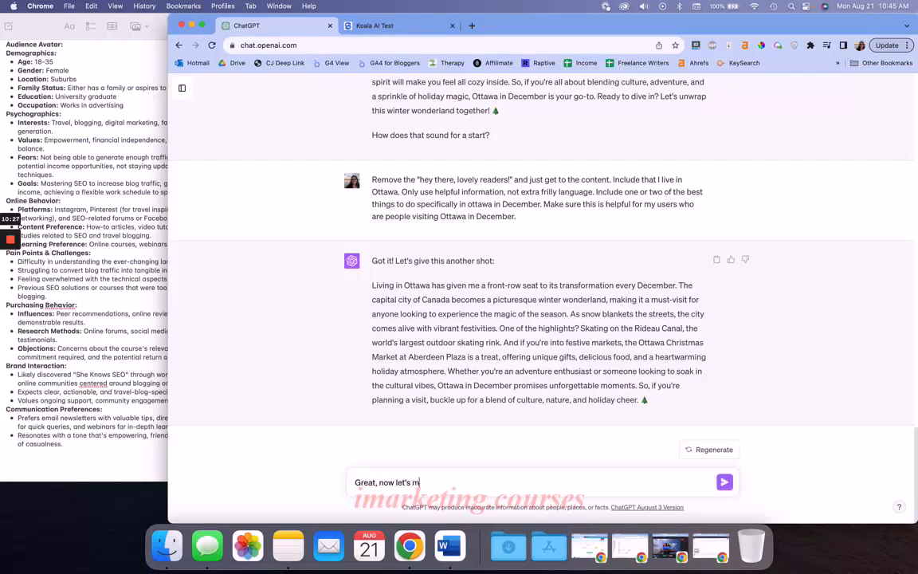
text(ove onto the new)
text(t paragraph of t)
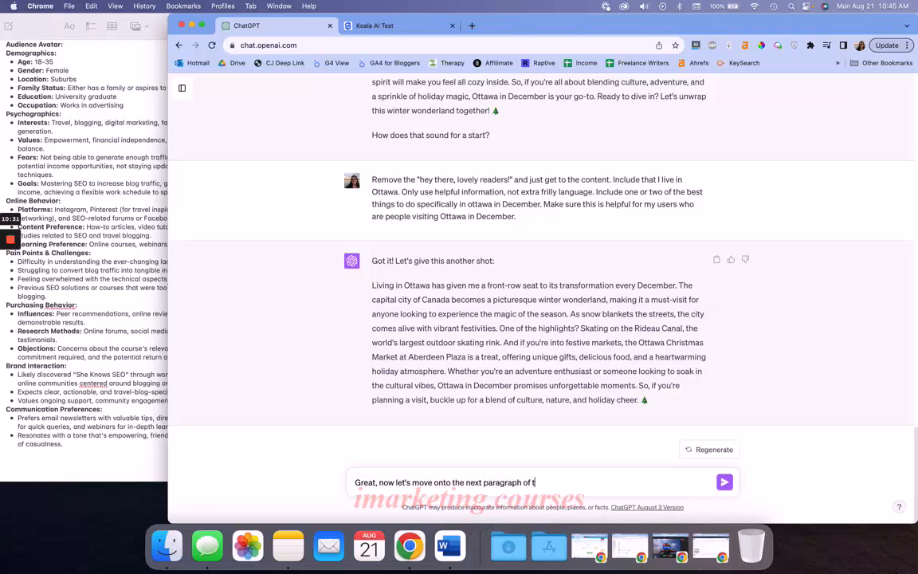
drag(534, 482, 481, 486)
text(section of the post)
key(Return)
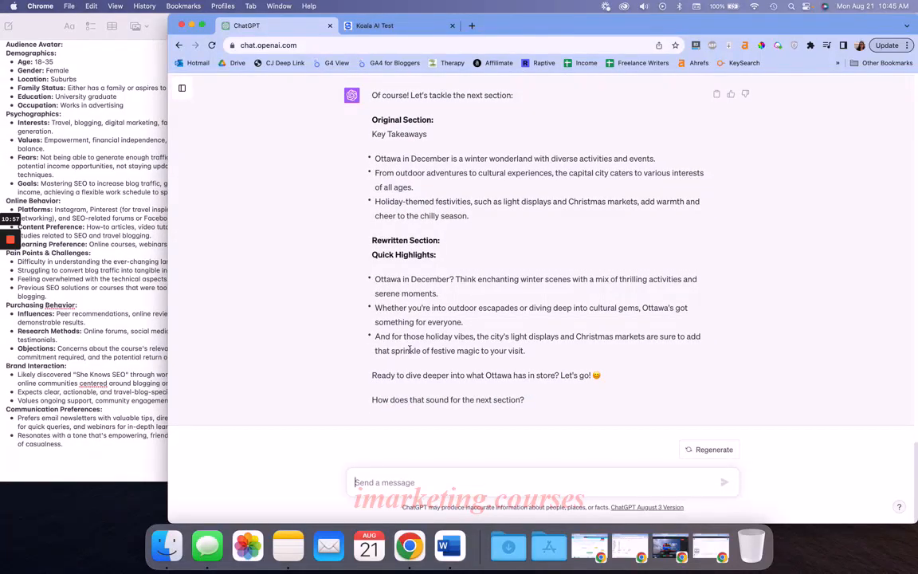
Reply to the rewritten Quick Highlights section with "Cool let's do the next section" and send it
click(403, 482)
text(Cool le)
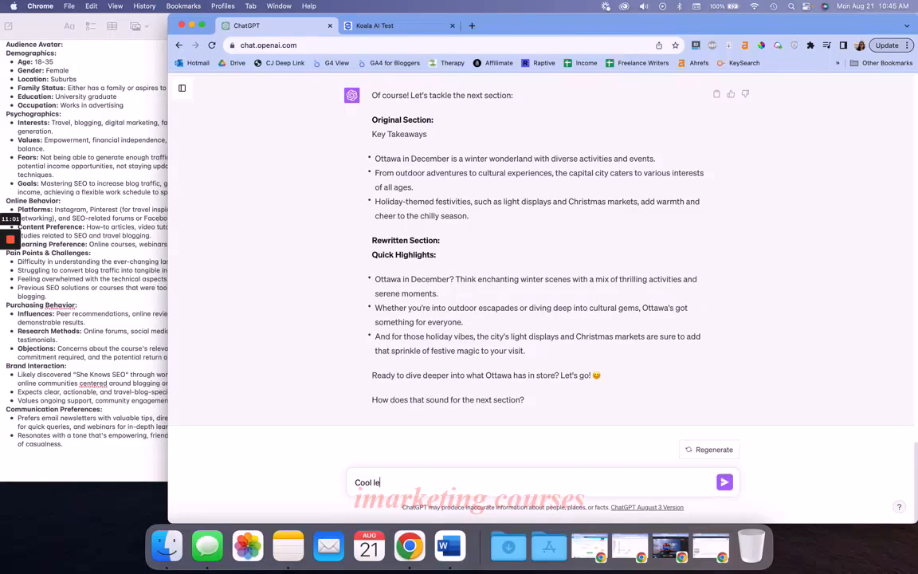
text(t's do the next section)
key(Return)
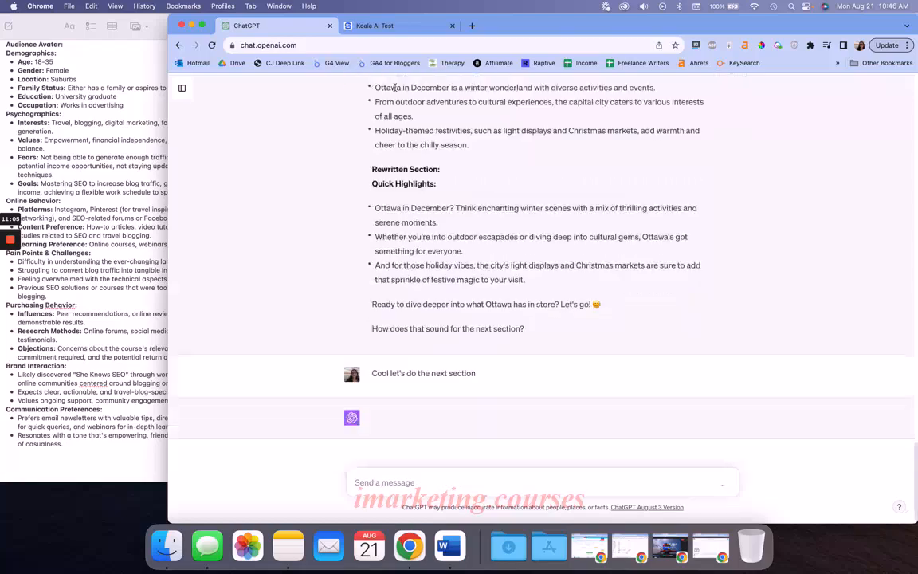
Look over the Key Takeaways and Ottawa Winter Experience sections in the Koala AI Test post, and return to the ChatGPT conversation
key(ctrl+Tab)
scroll(395, 222, down, 4)
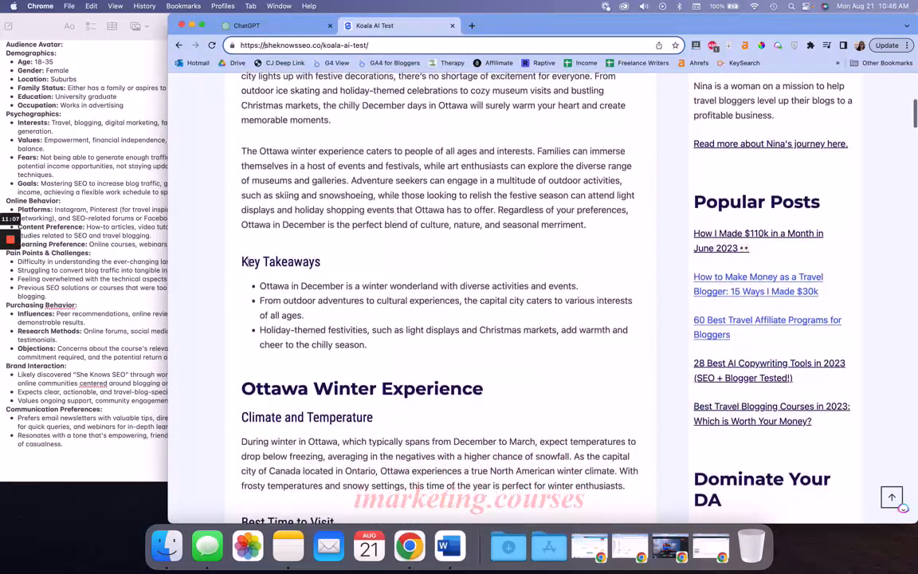
drag(241, 263, 366, 266)
scroll(359, 276, down, 5)
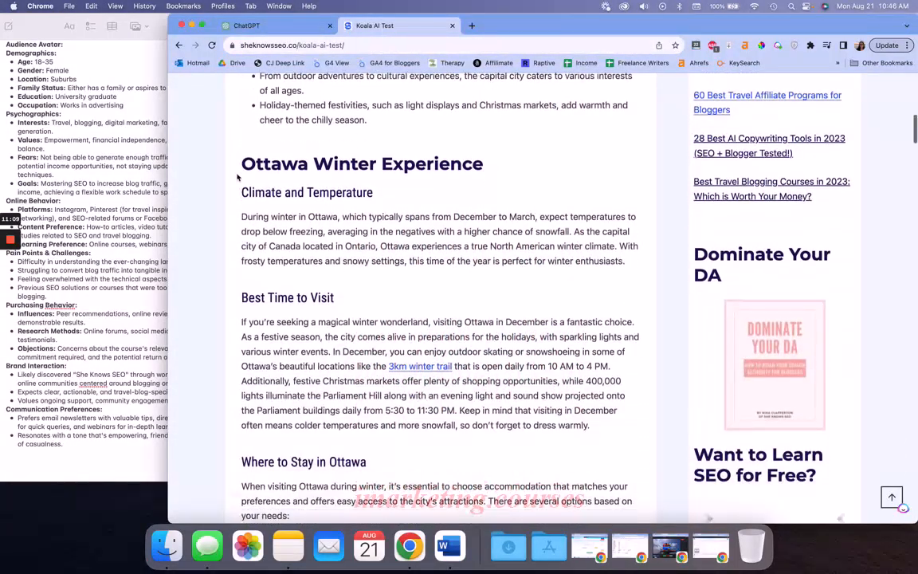
drag(240, 163, 626, 263)
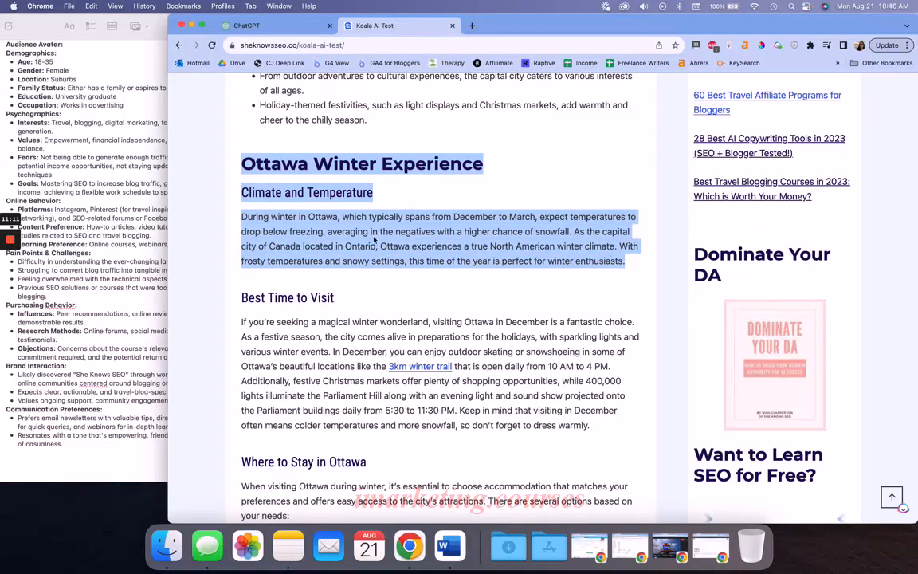
click(324, 159)
click(266, 32)
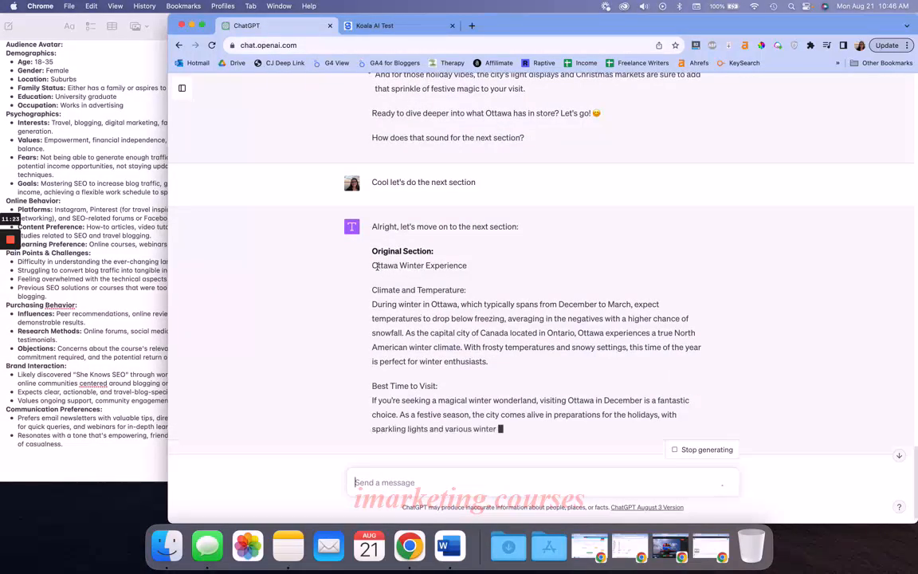
Compare the original section quoted by ChatGPT with the section boundaries in the Koala AI Test post
drag(373, 266, 535, 415)
click(510, 336)
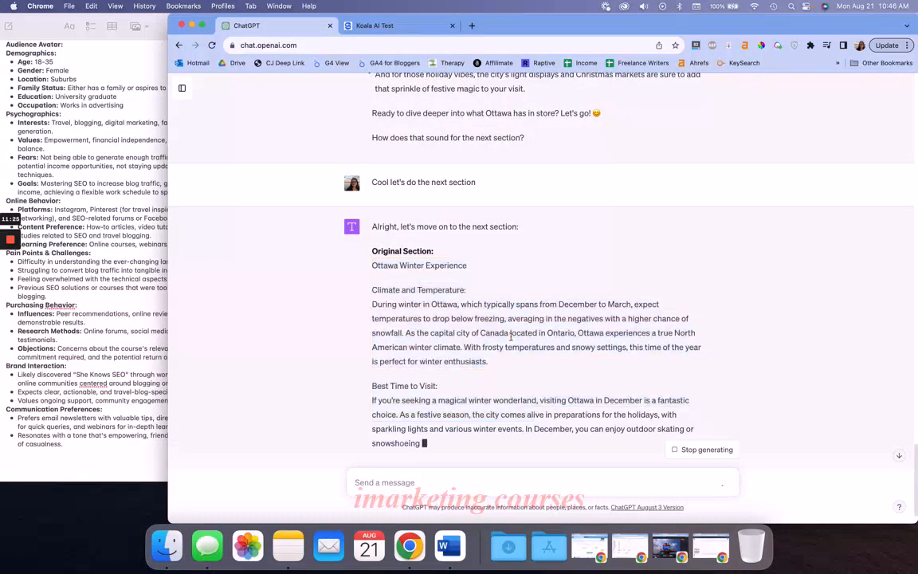
click(402, 25)
scroll(428, 206, down, 10)
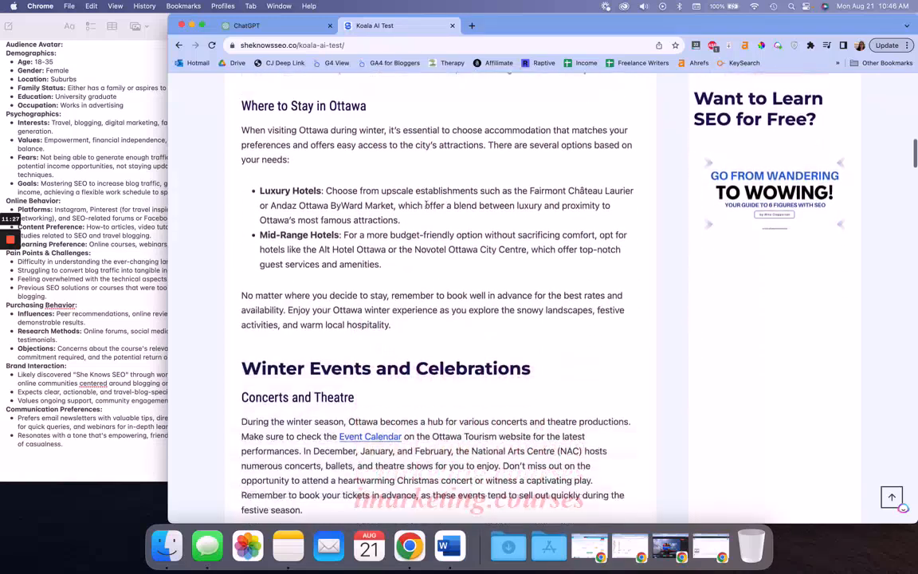
scroll(428, 209, up, 5)
click(293, 25)
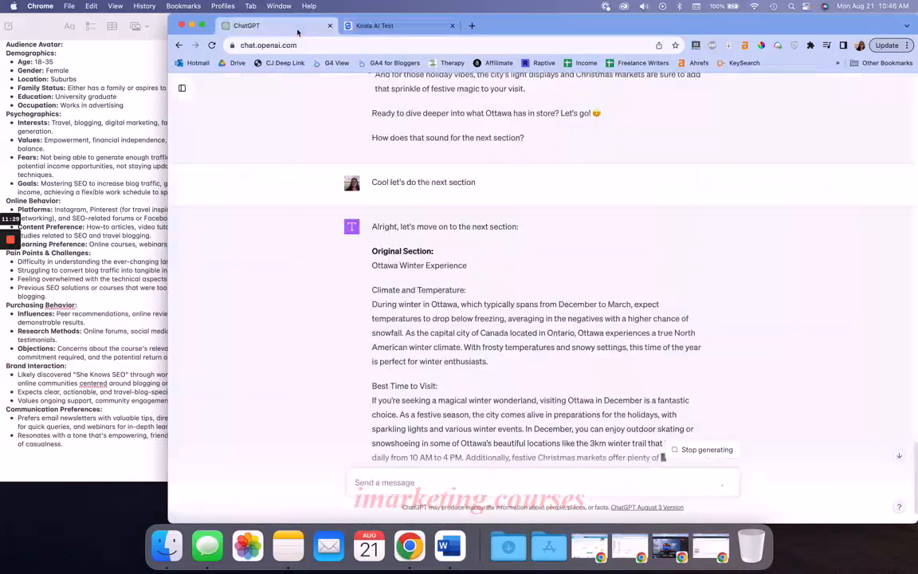
Compare the headers in the rewritten Ottawa winter section with those in the quoted original
scroll(404, 307, down, 3)
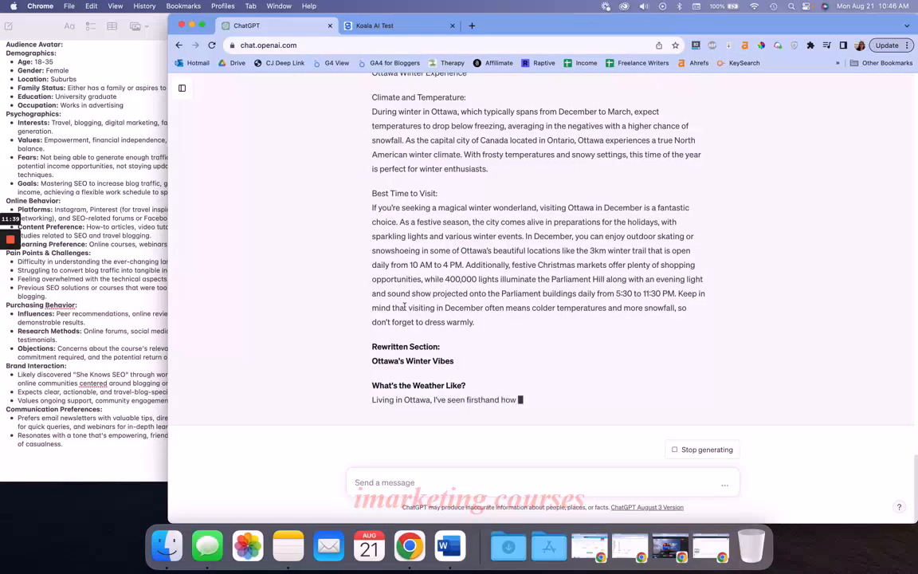
scroll(405, 309, up, 4)
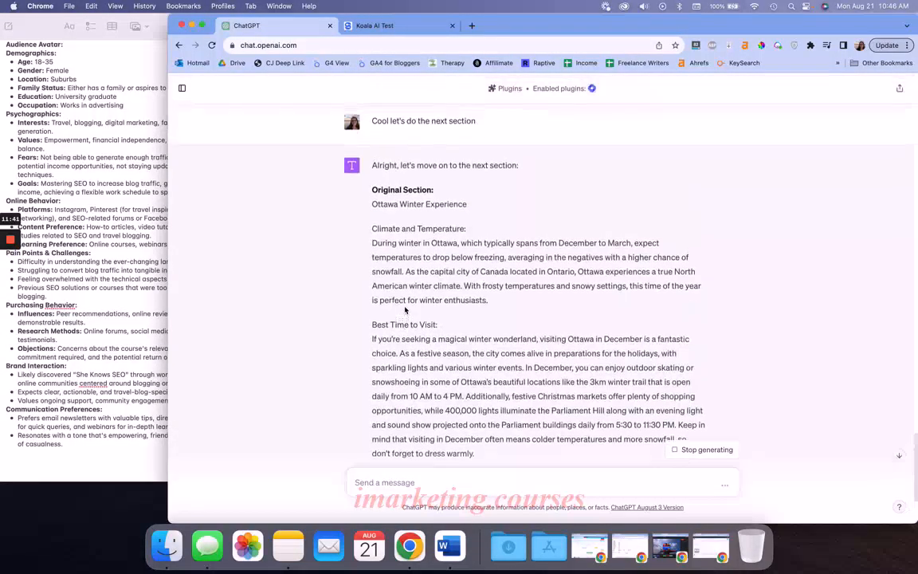
scroll(405, 309, down, 3)
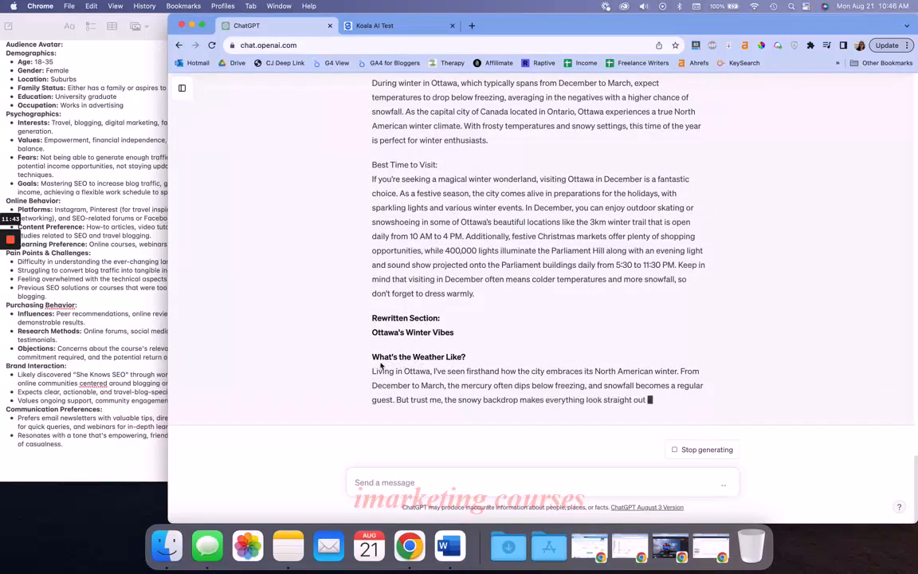
drag(372, 357, 486, 365)
click(480, 361)
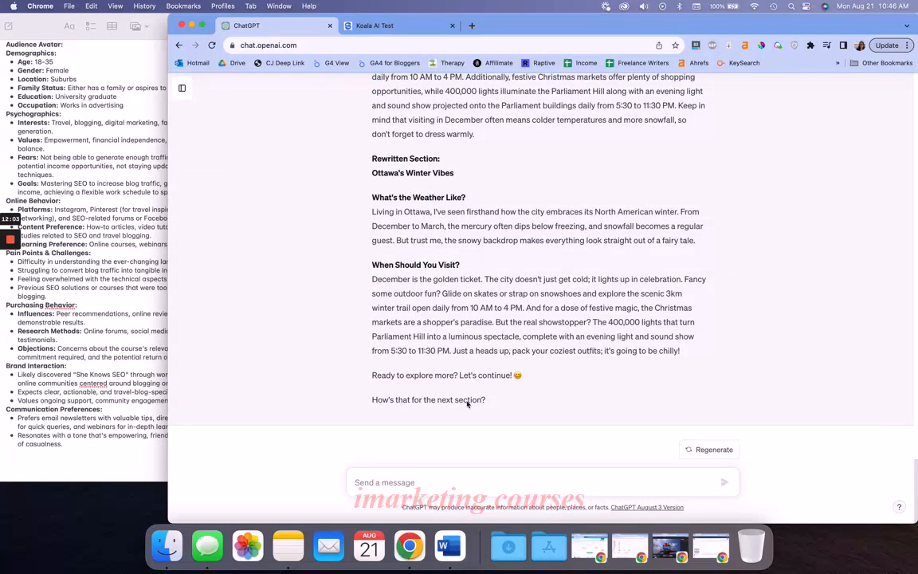
Send ChatGPT the message "Please maintain the headers from the original"
click(409, 488)
text(Please)
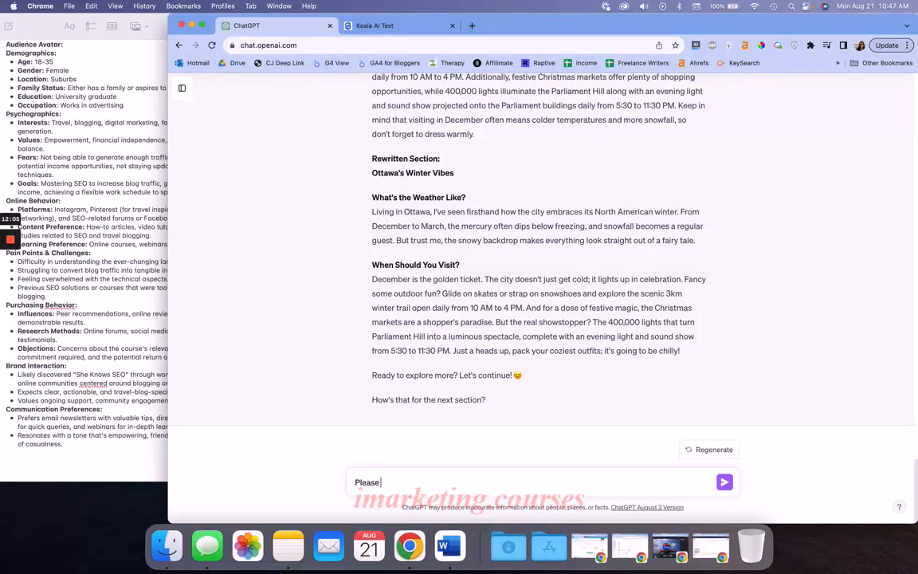
text( maintain the headers from the original)
key(Return)
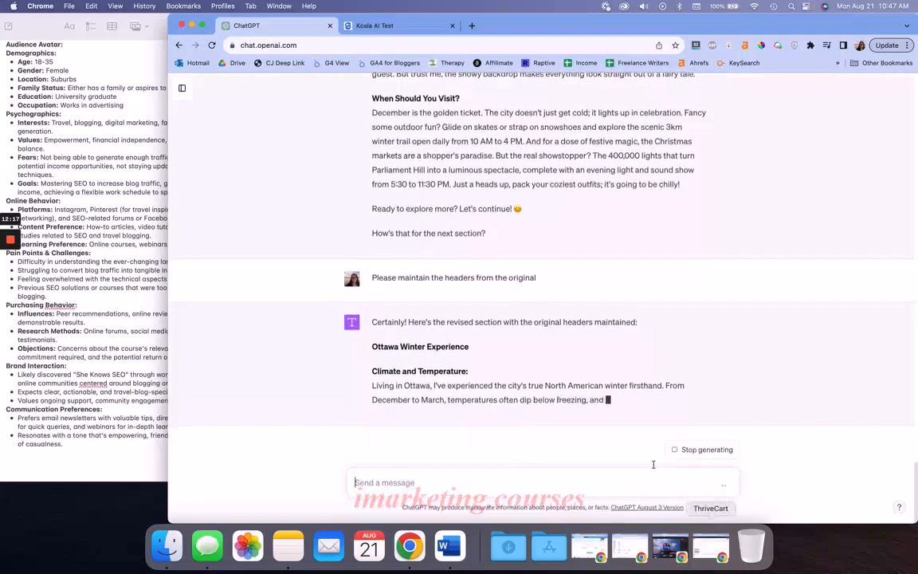
Check the climate wording of the first rewrite, including "Living in Ottawa", against the original Climate and Temperature text and the revised reply
scroll(620, 342, up, 5)
scroll(620, 344, down, 2)
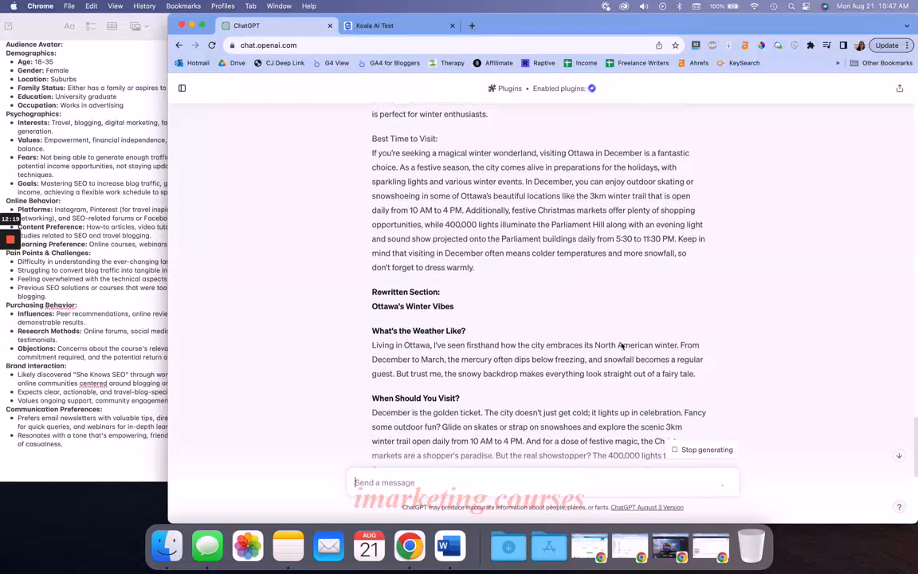
drag(373, 273, 434, 272)
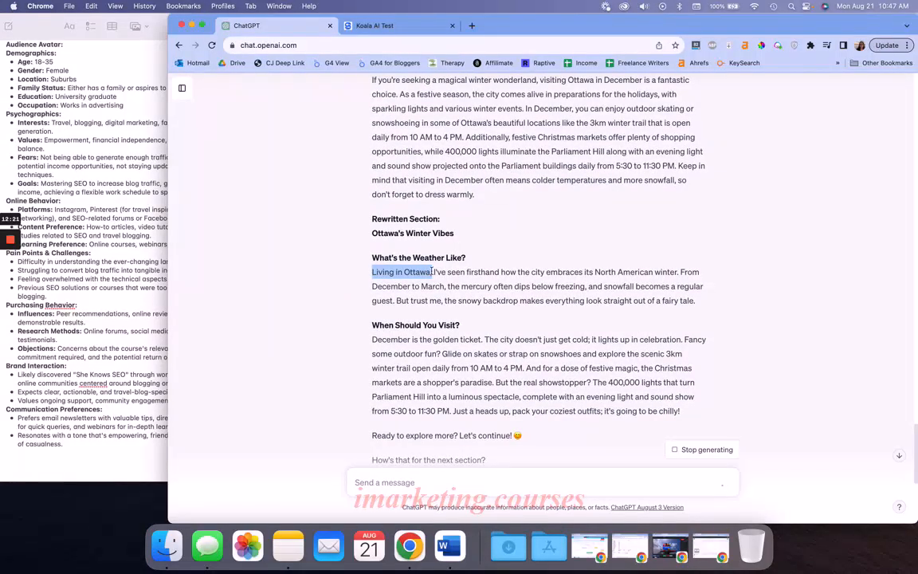
click(432, 272)
scroll(458, 287, up, 4)
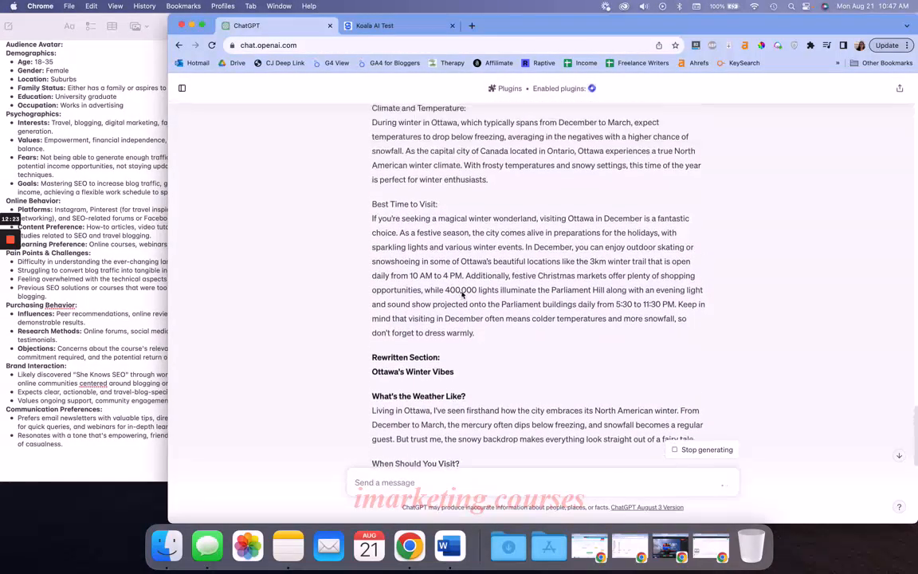
scroll(462, 293, up, 1)
scroll(461, 291, up, 2)
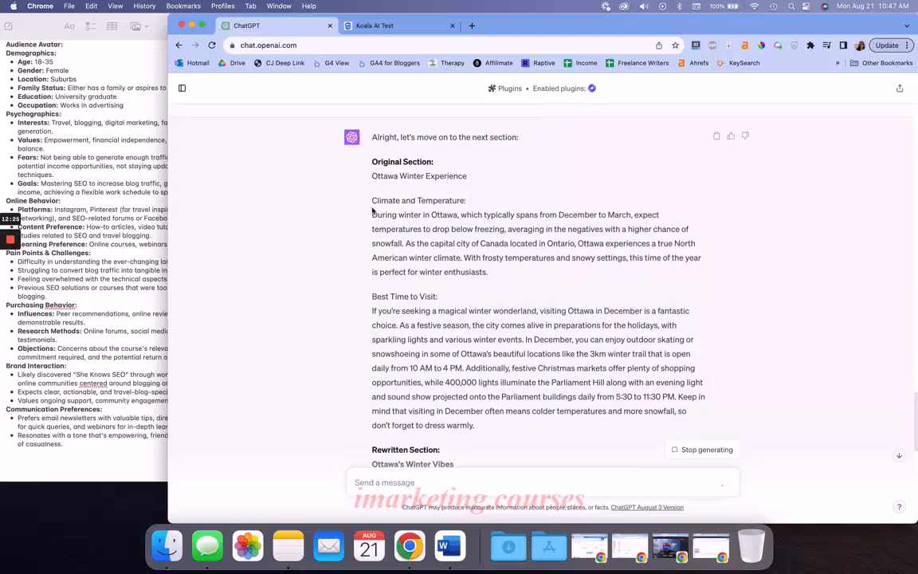
drag(336, 190, 548, 253)
click(549, 253)
scroll(519, 271, down, 10)
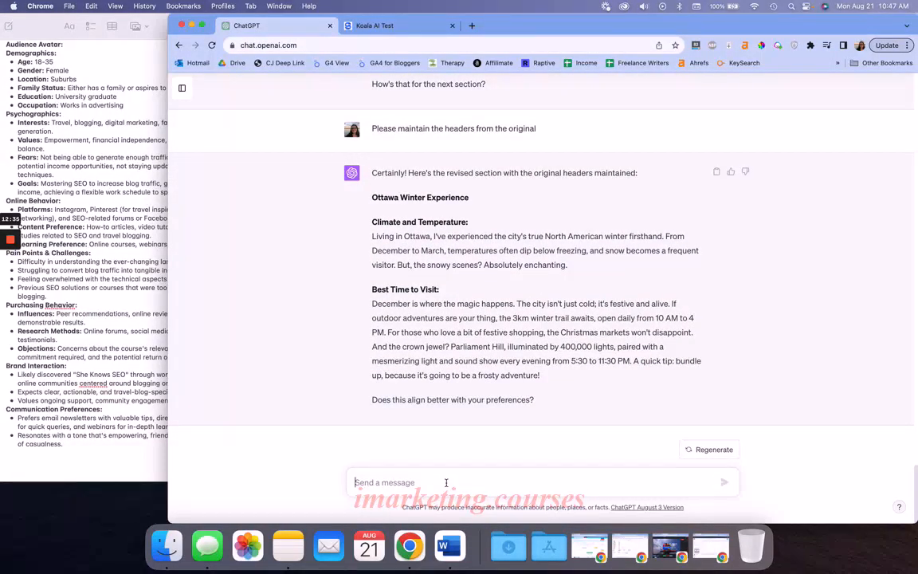
Draft the message "Please add specifics to the climate and temperature. Please add the highs and lows on average, as well as the coldest recorded temperature in Ottawa"
text(Please add spe)
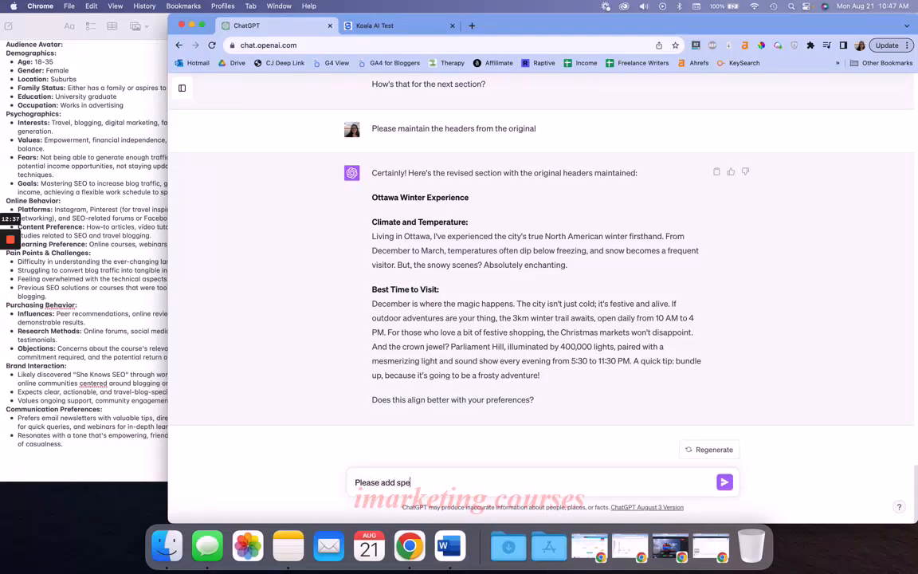
text(cifics to the climate and temperature.)
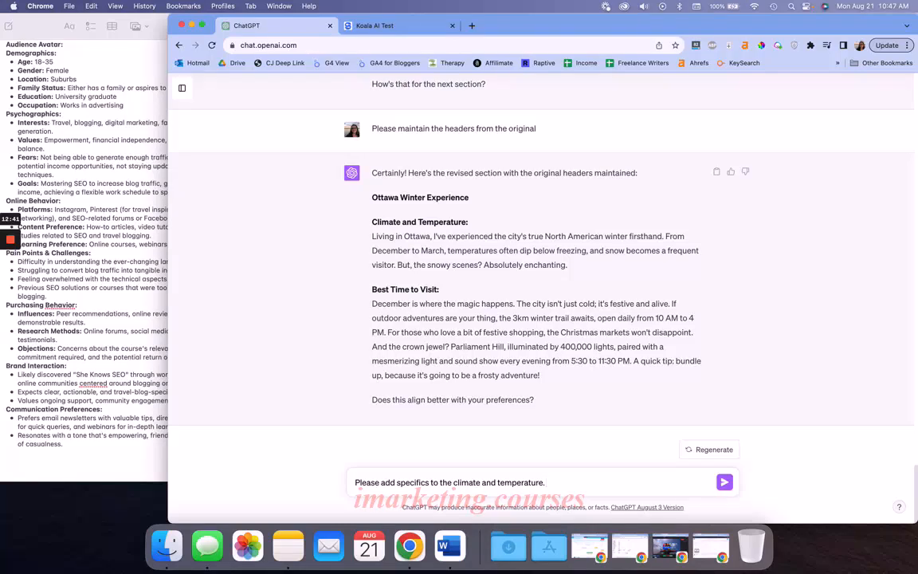
text( Please add the highe)
text( and lows on ave)
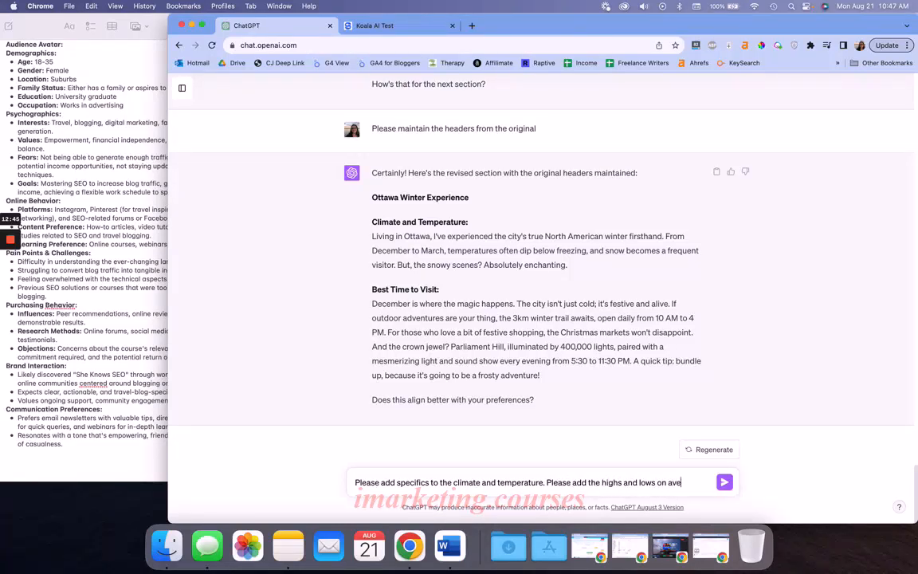
text(rage, as well as the)
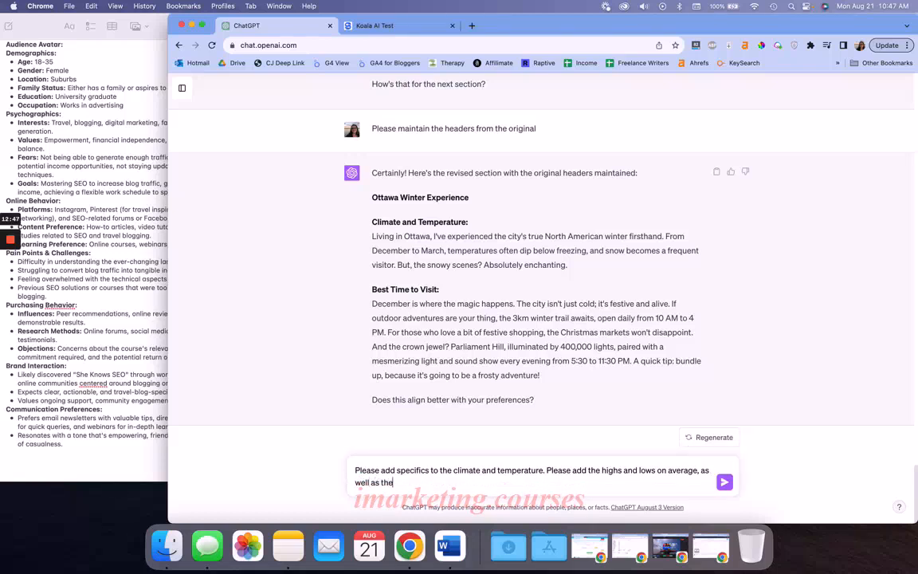
text( coldest recorded temperature in Ottawa. T)
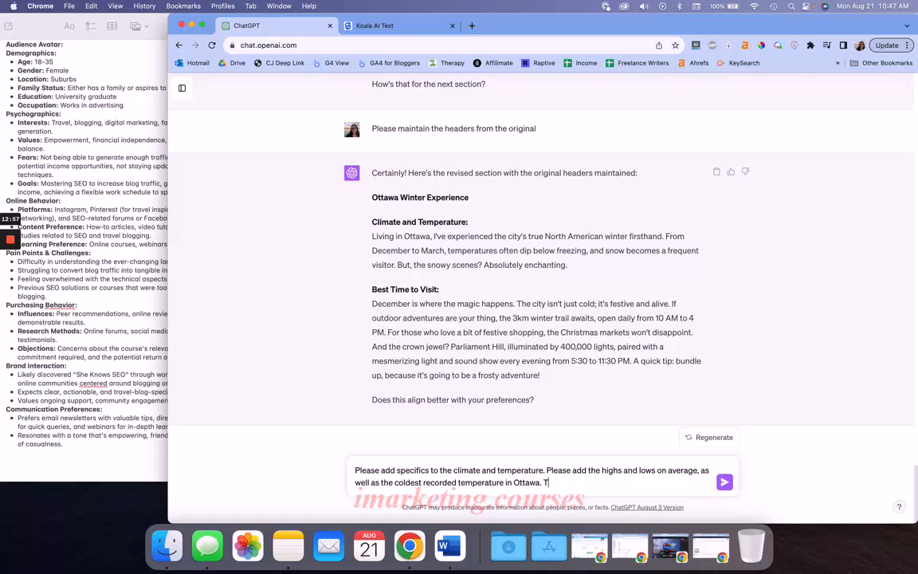
Add "Talk about December precipitation and how cold it feels. When I used to walk my dog my eyelashes would freeze even if they weren't wet" and send it
text(alk about December precipitation and how)
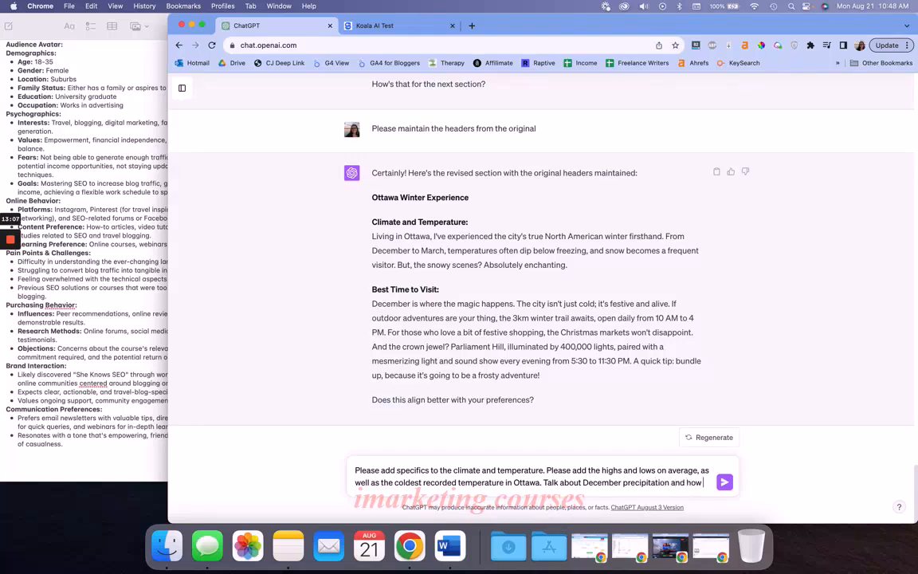
text(cold it)
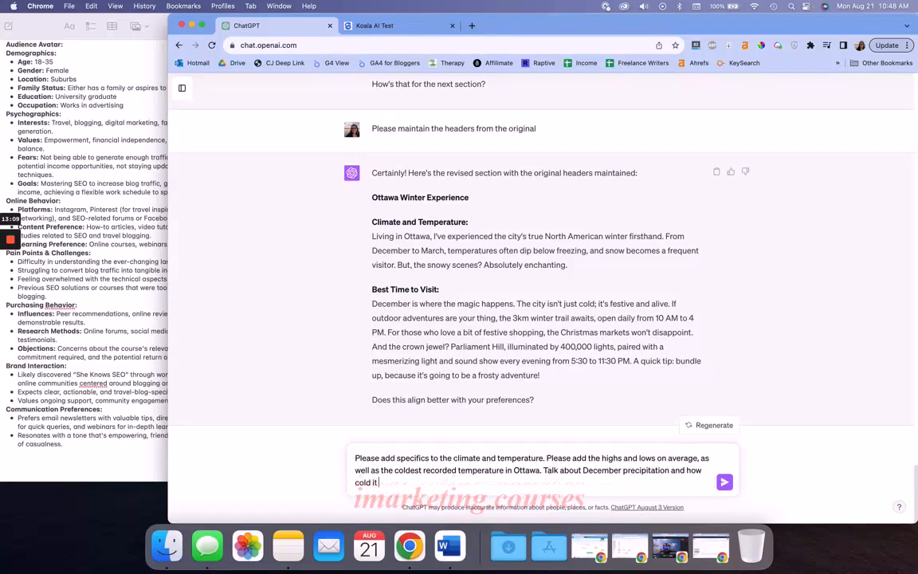
text( feels. When I used to walk my dog my)
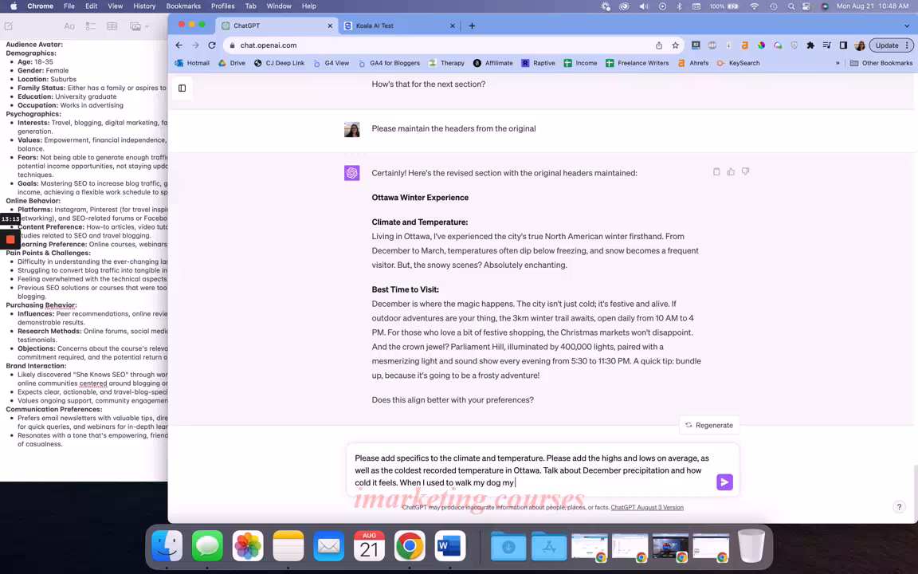
text( eyelashes would freeze even if)
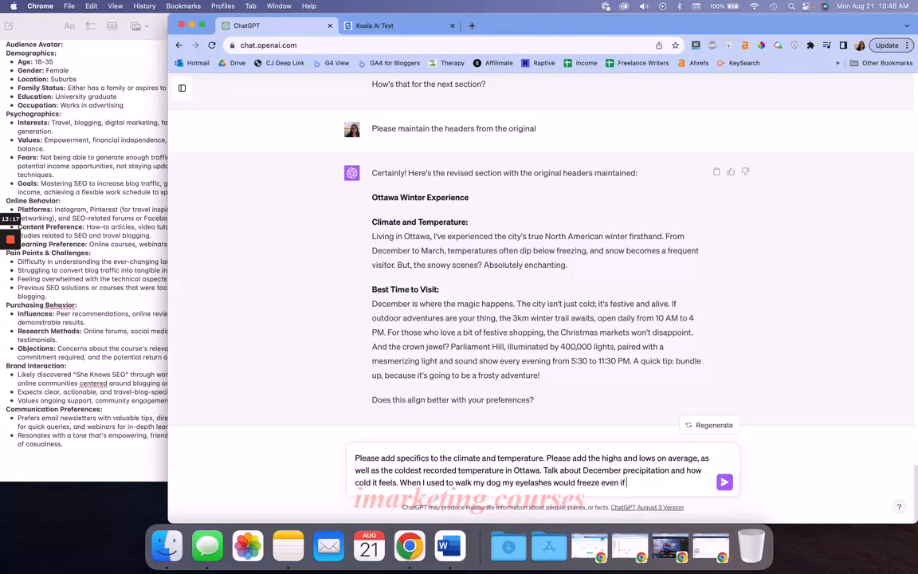
text( they weren't wet)
key(Return)
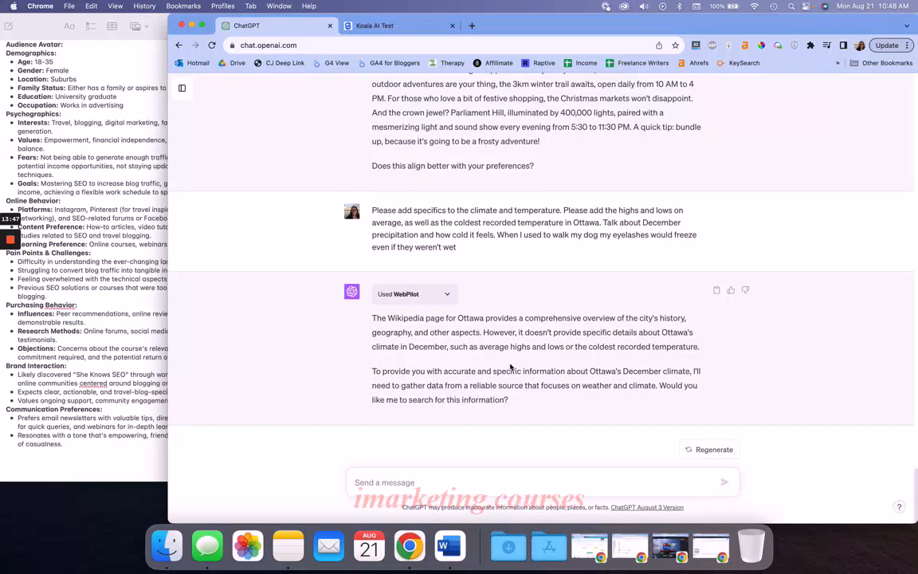
Reply "Yes" to have ChatGPT search for Ottawa's December climate information
text(Yes)
key(Return)
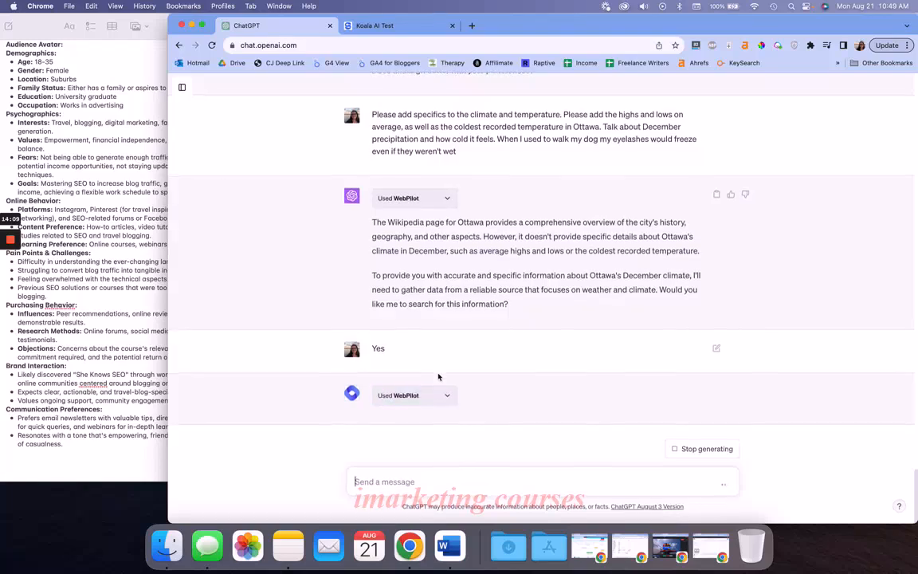
scroll(426, 425, up, 3)
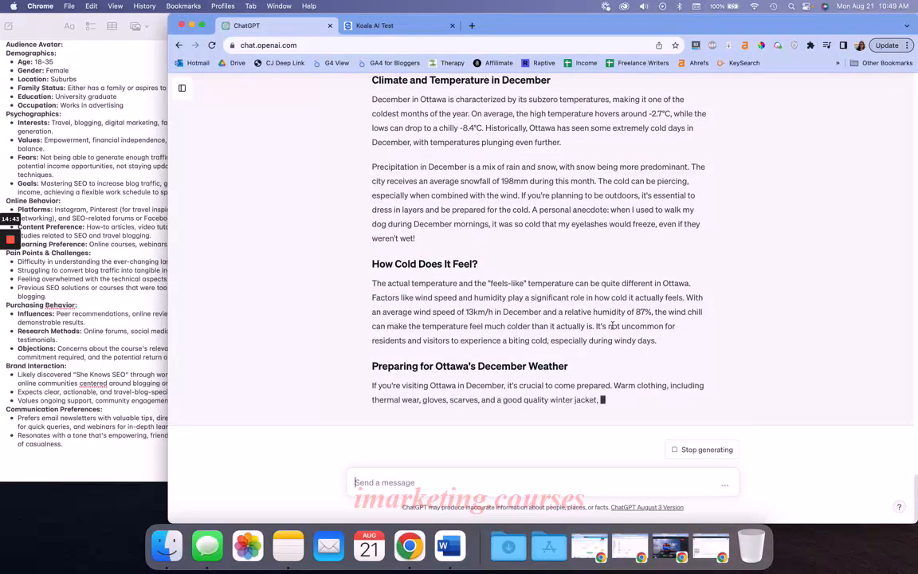
Review the detailed December climate section against the earlier rewritten Climate and Temperature and Best Time to Visit text
scroll(525, 310, up, 4)
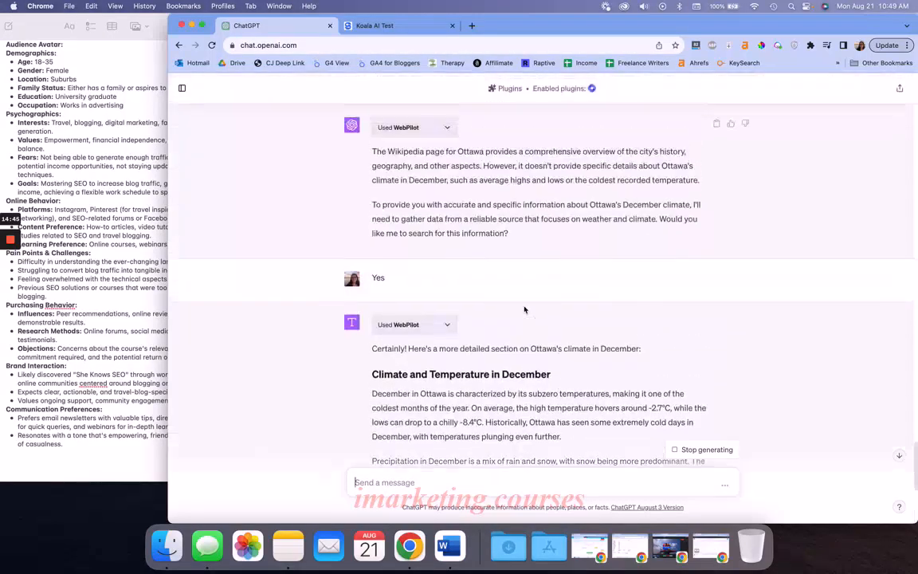
scroll(525, 309, up, 8)
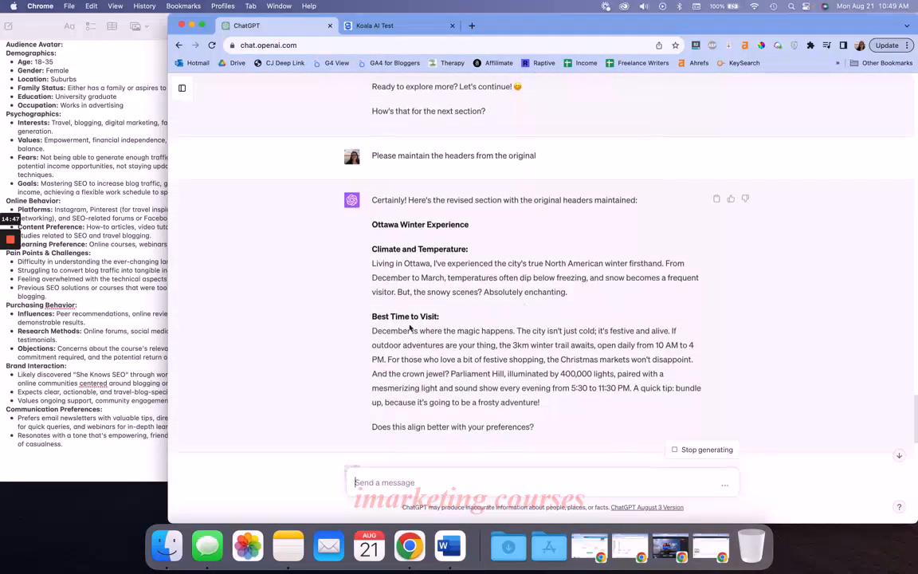
drag(373, 316, 590, 404)
scroll(564, 401, down, 8)
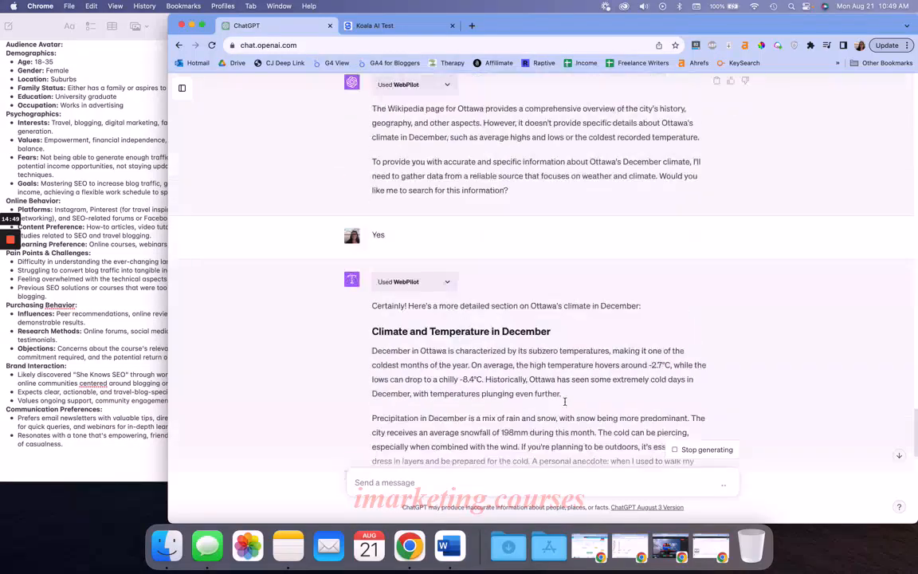
scroll(565, 401, down, 4)
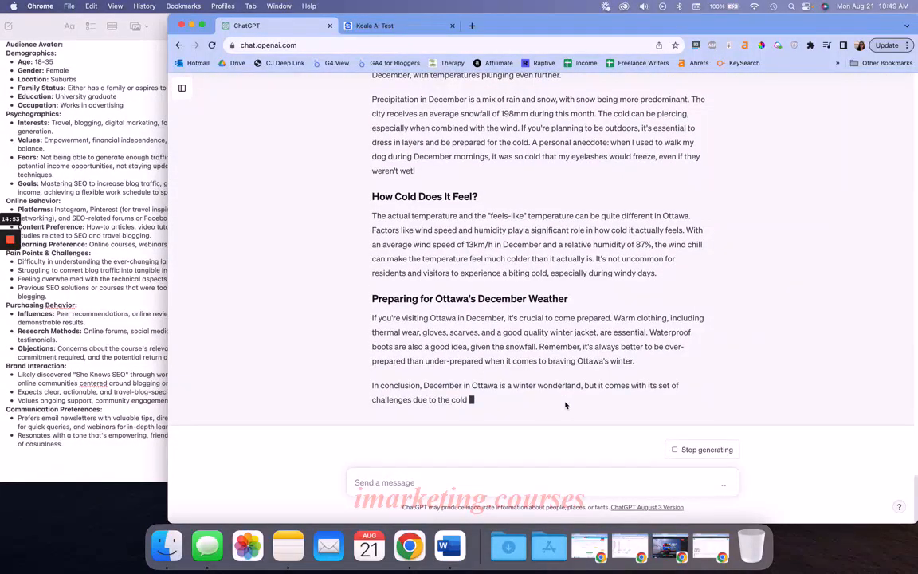
scroll(565, 402, up, 5)
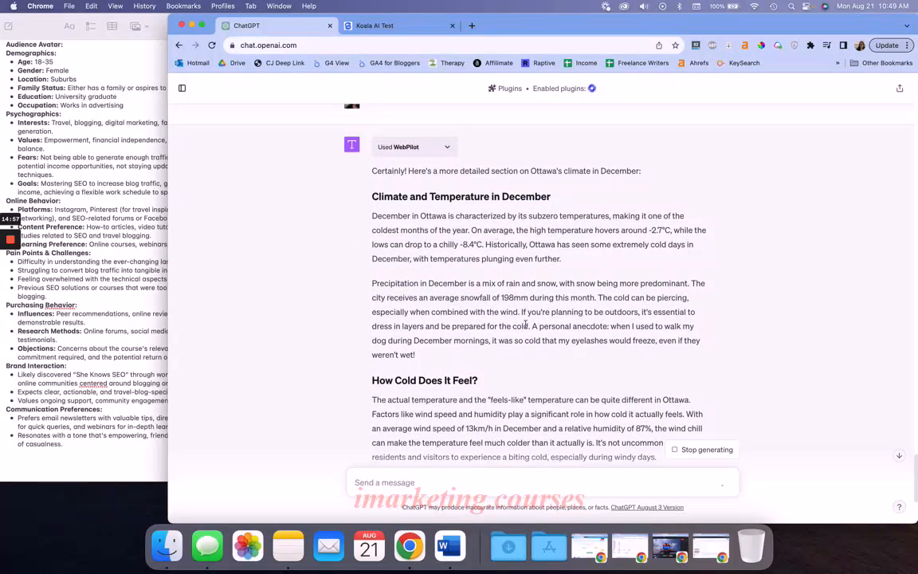
Send the message "Remove the conclusion and write the best time to visit header from above"
drag(418, 355, 369, 216)
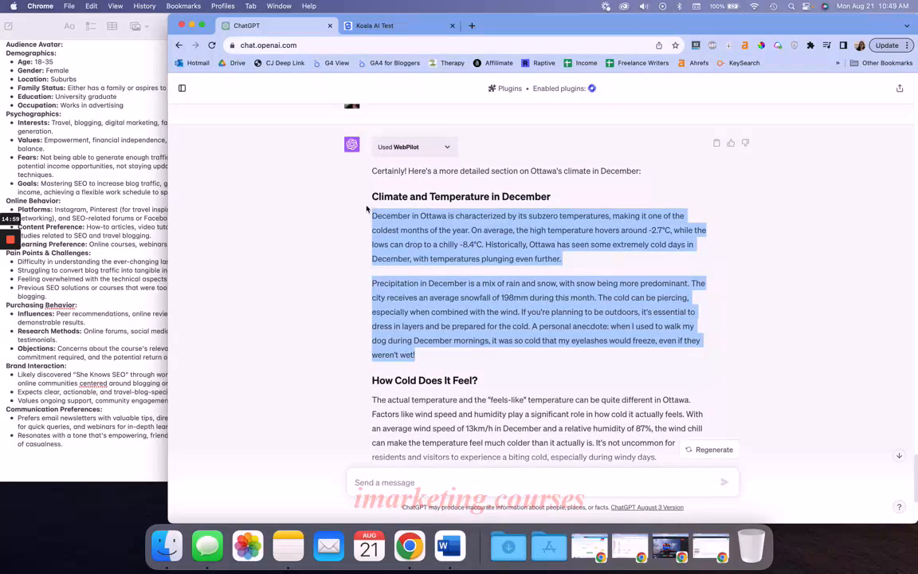
click(406, 263)
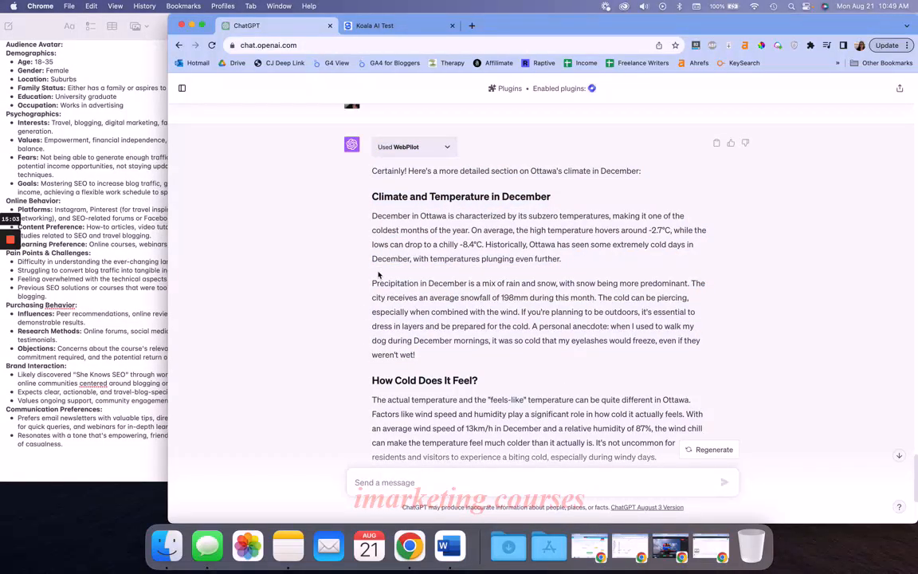
scroll(379, 275, down, 5)
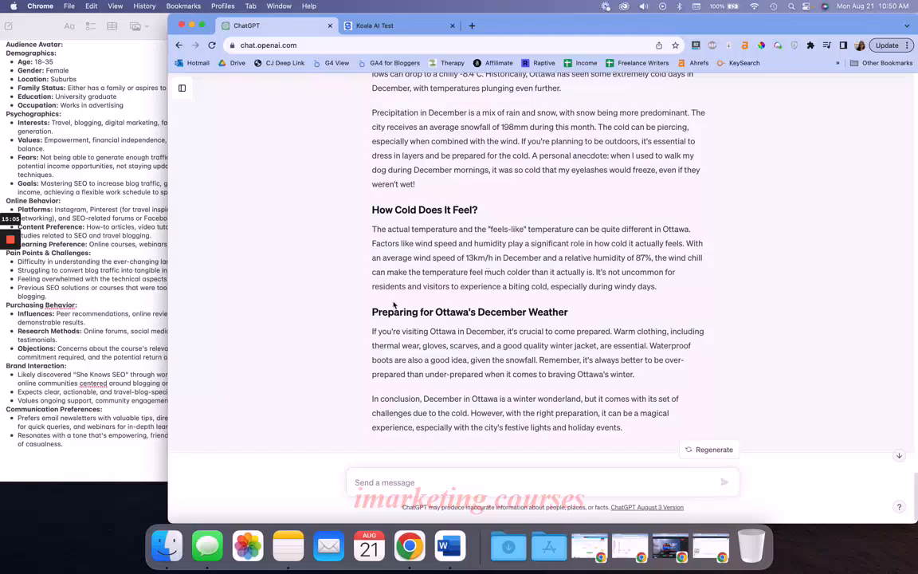
scroll(471, 336, down, 1)
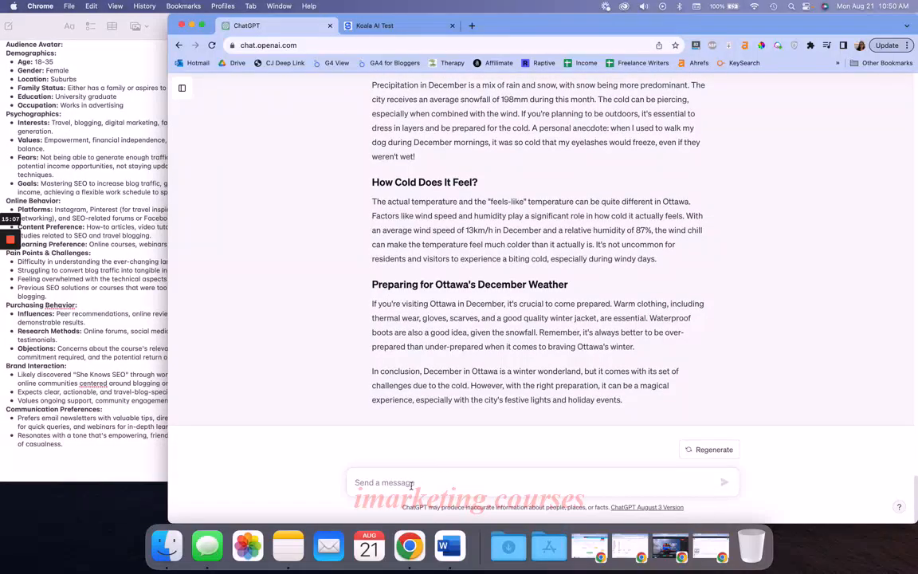
text(Remove the co)
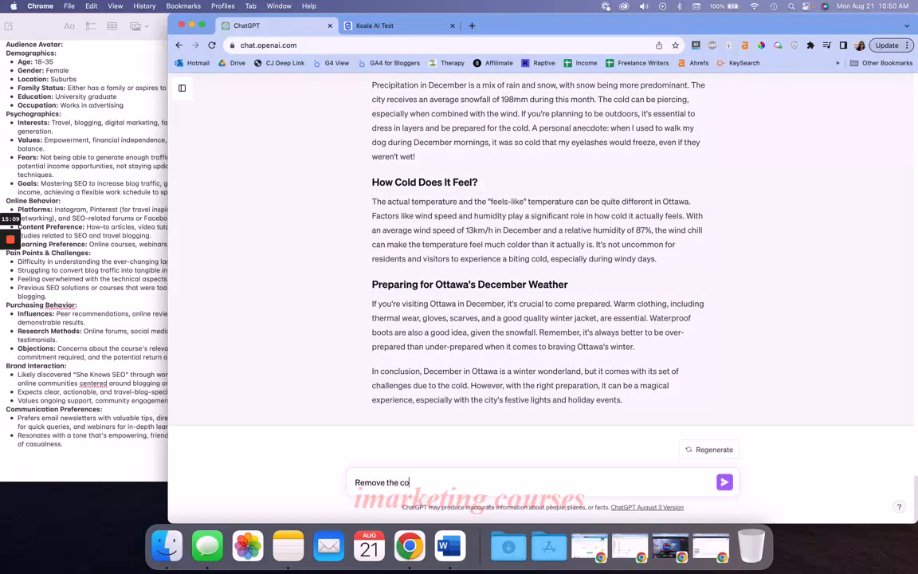
text(nclusion and write the best)
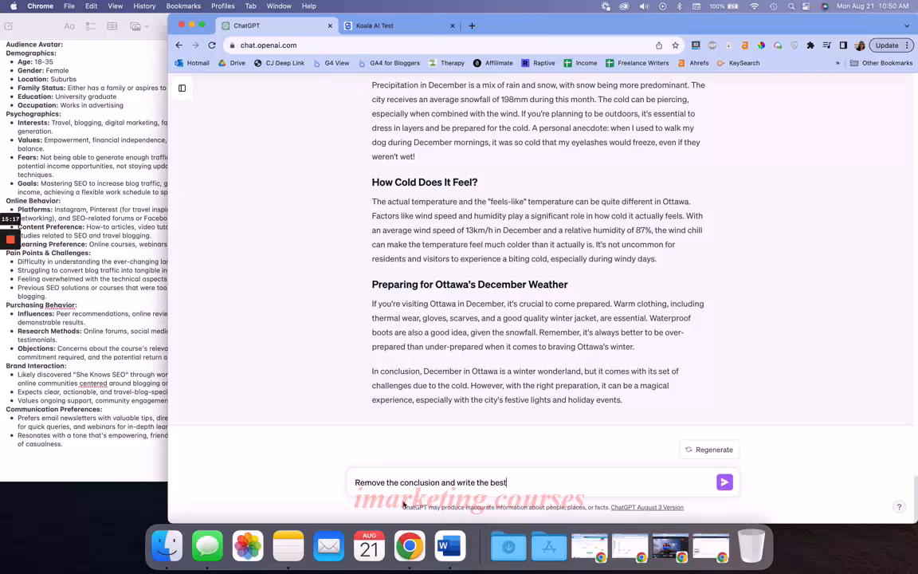
text( time to visit head)
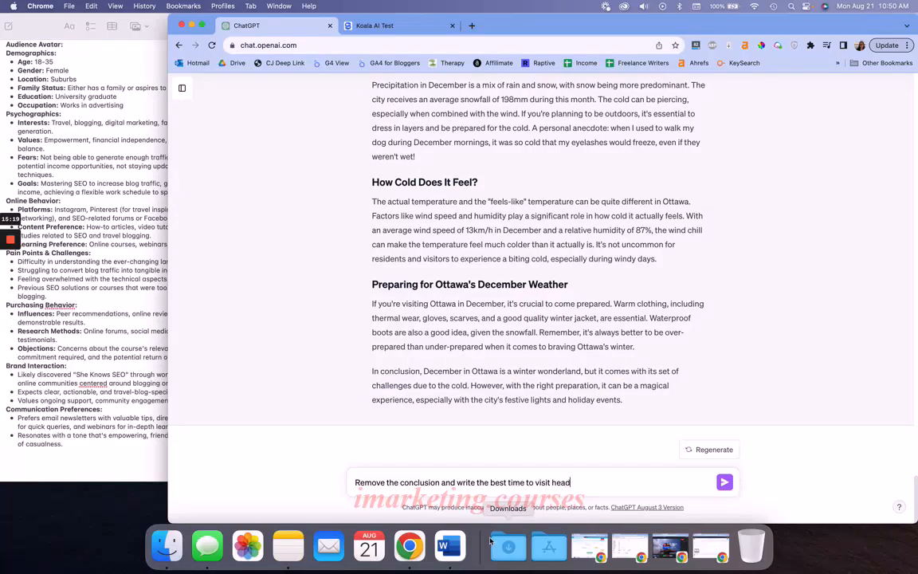
text(er ffrom above)
key(Return)
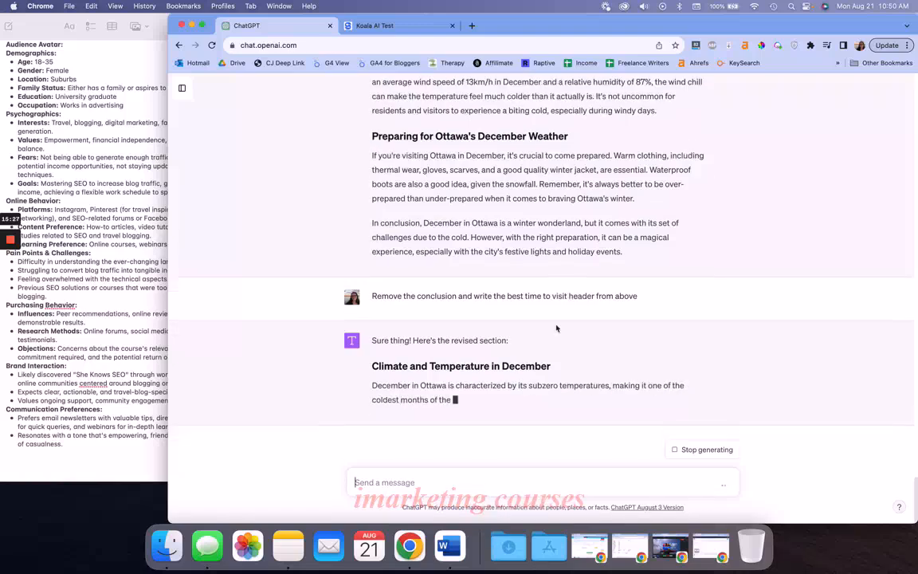
Check the average December temperatures in the revised Climate and Temperature section against the previous version
scroll(557, 328, up, 4)
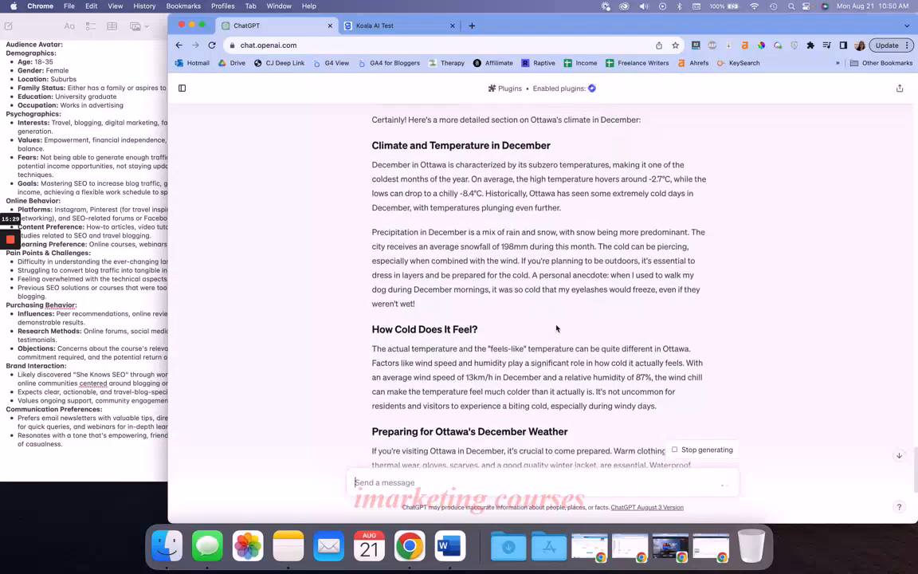
scroll(557, 329, down, 4)
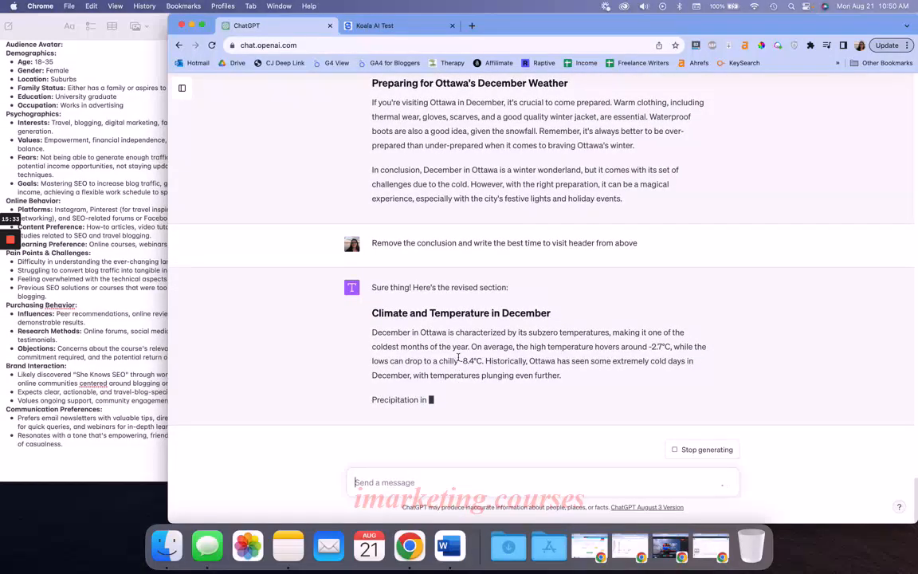
drag(459, 359, 482, 360)
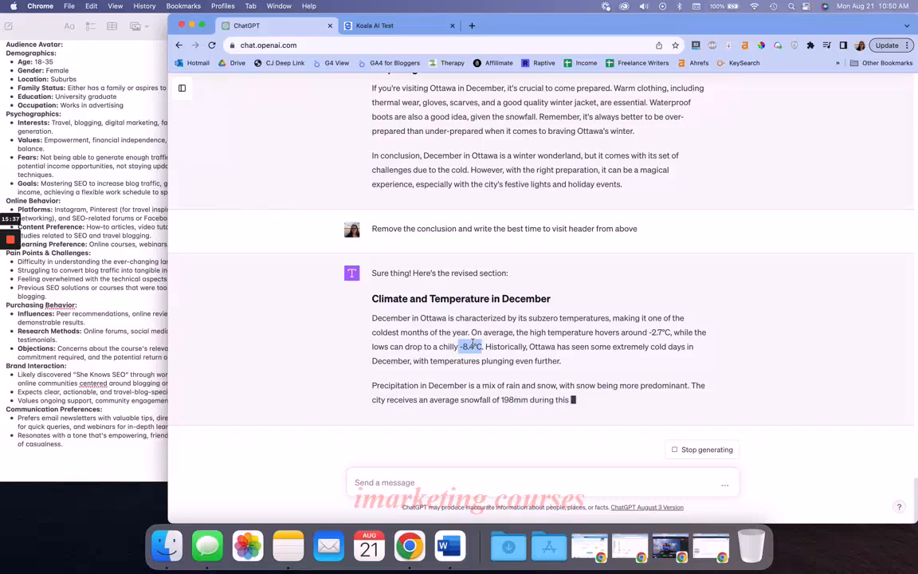
click(473, 343)
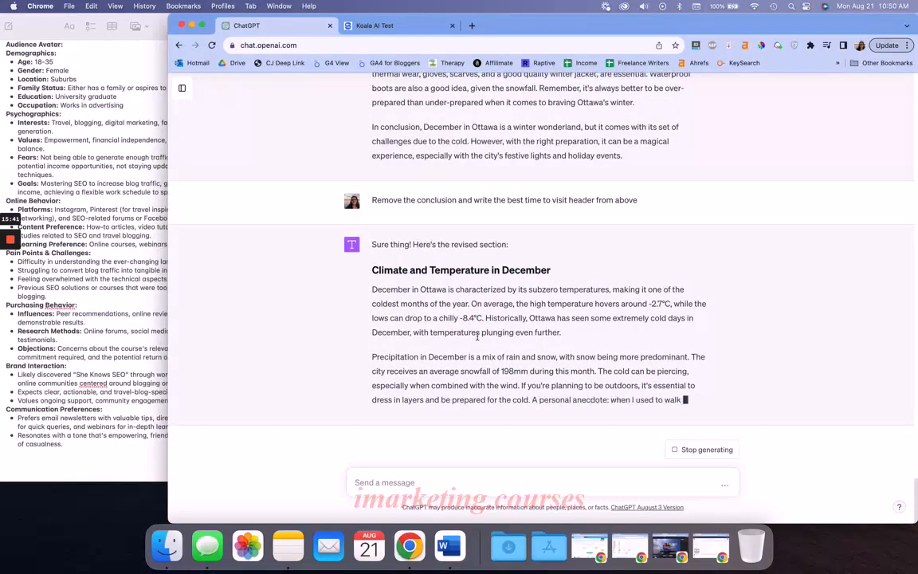
drag(460, 305, 483, 304)
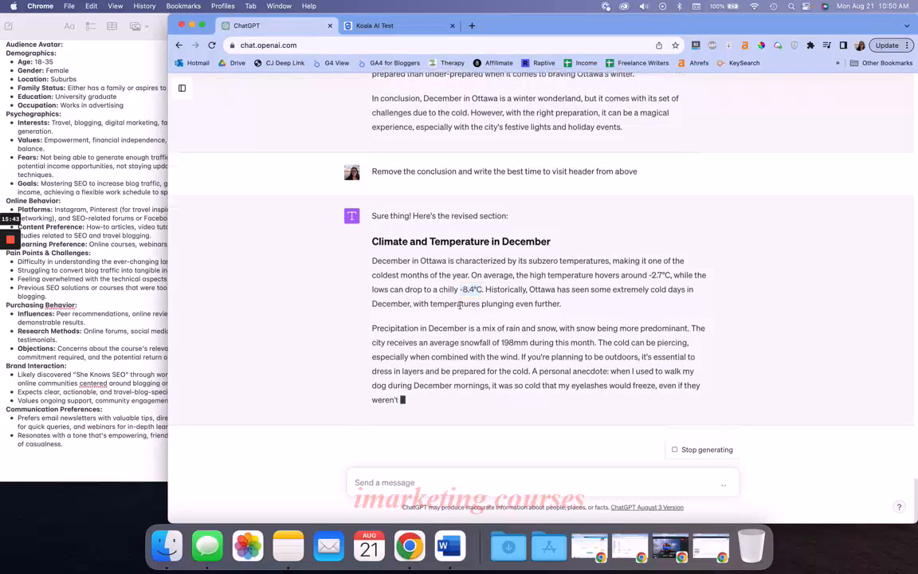
click(477, 295)
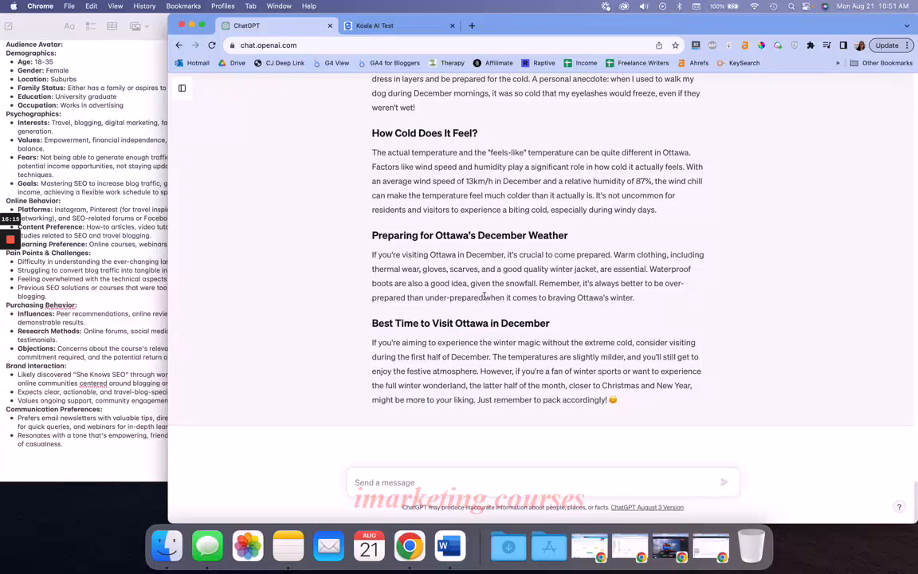
Review the new Best Time to Visit Ottawa in December section and the earlier climate prompts and replies
drag(373, 324, 660, 403)
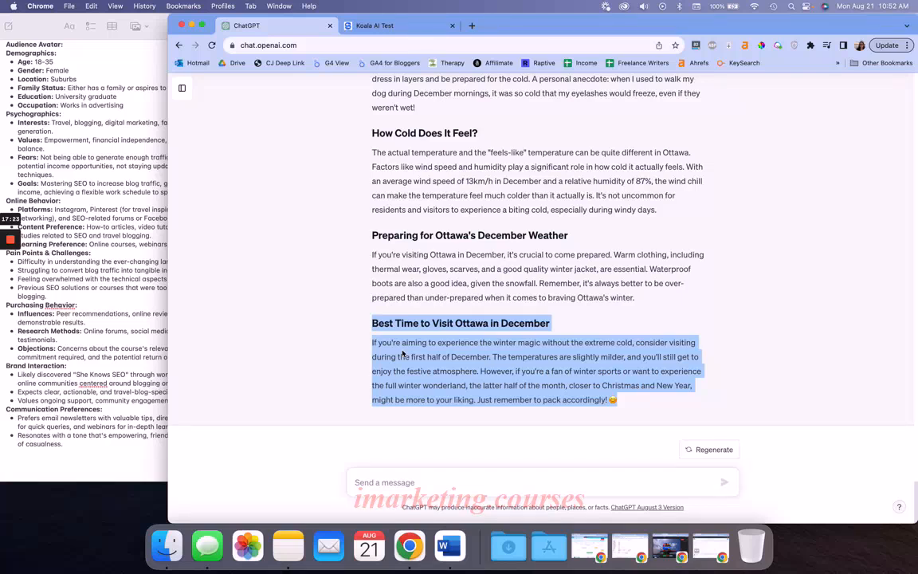
scroll(402, 353, up, 15)
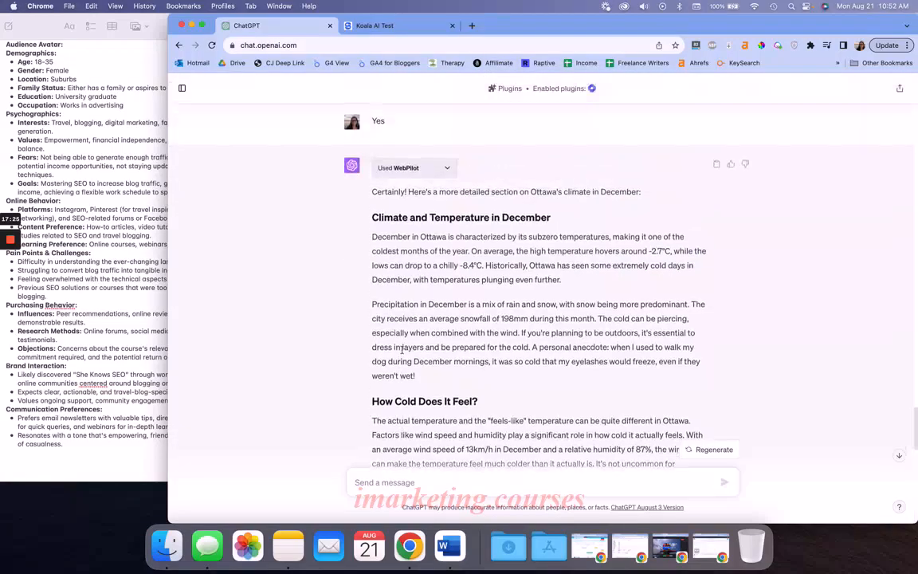
scroll(402, 349, down, 5)
scroll(401, 349, up, 10)
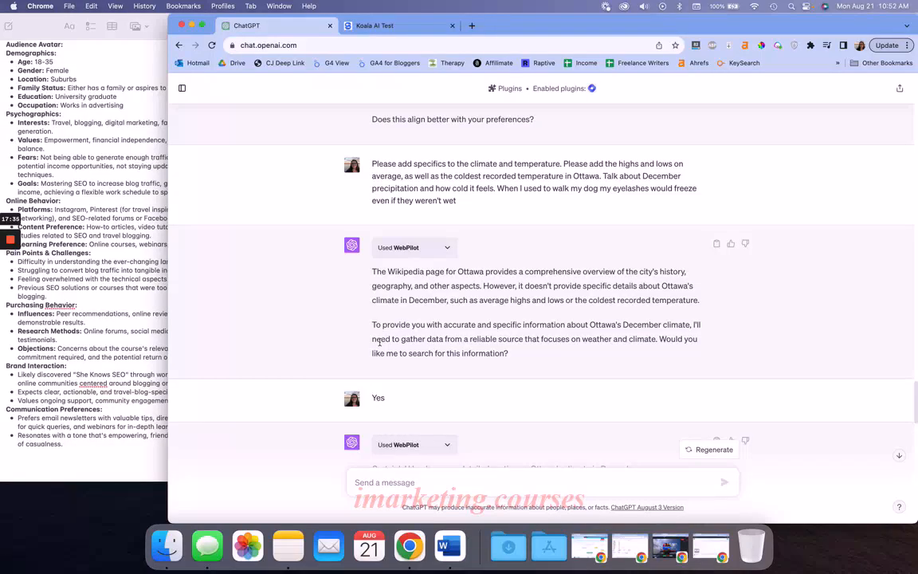
scroll(455, 323, down, 3)
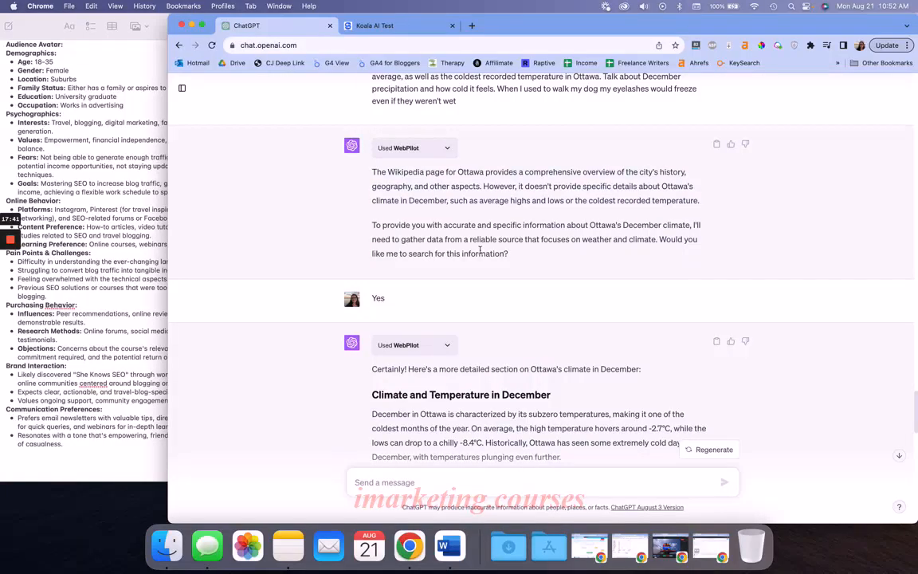
scroll(479, 252, down, 2)
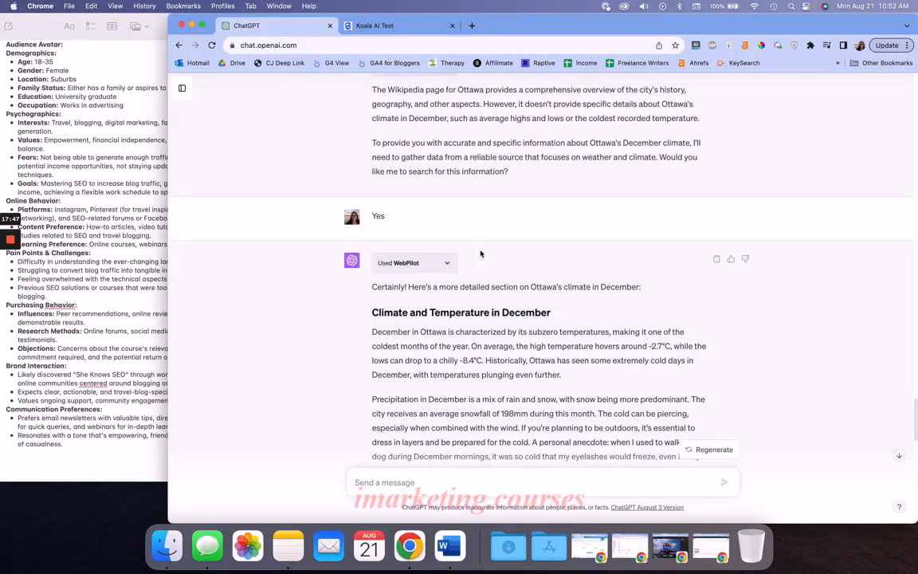
scroll(481, 254, down, 10)
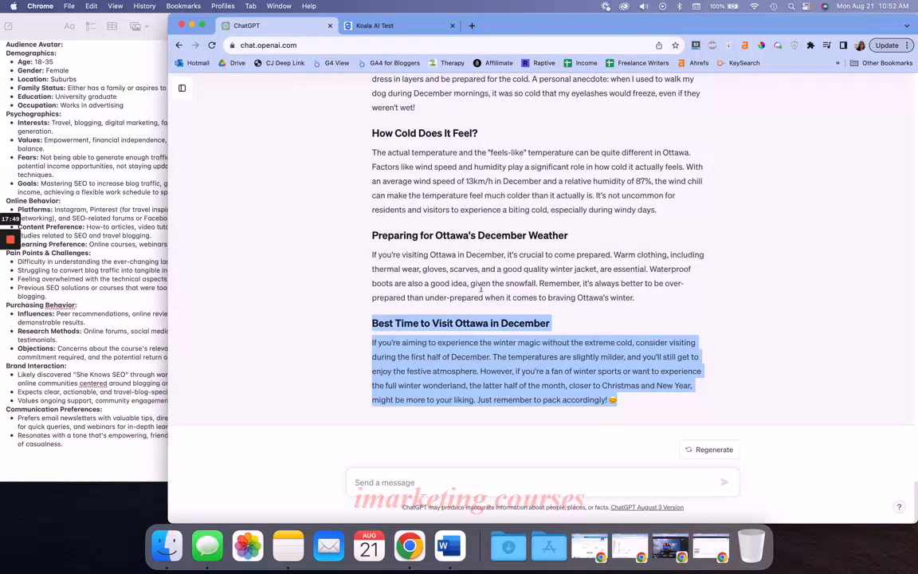
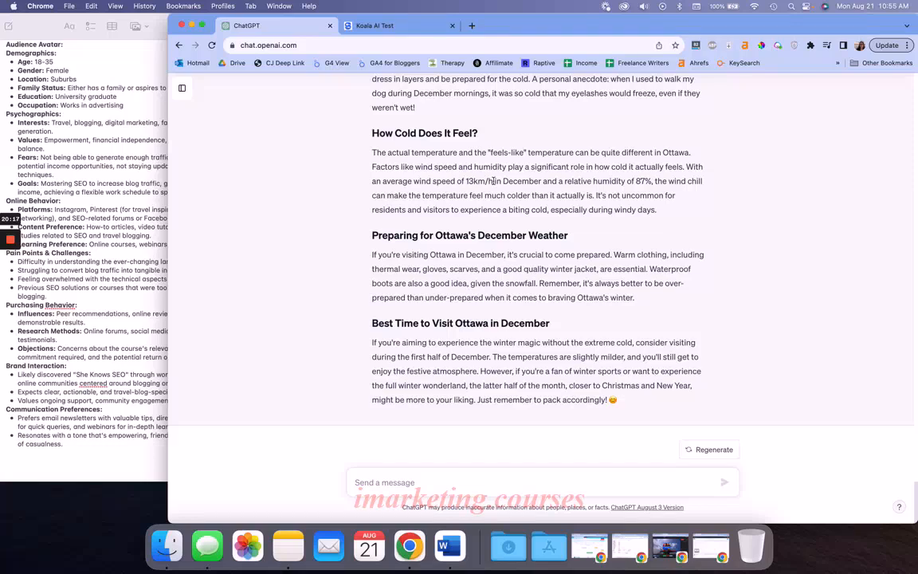
Send the message "Please proofread the above and make sure it's grammatically correct. Spell check it. Use US english. And make sure it's in active voice."
scroll(493, 181, up, 5)
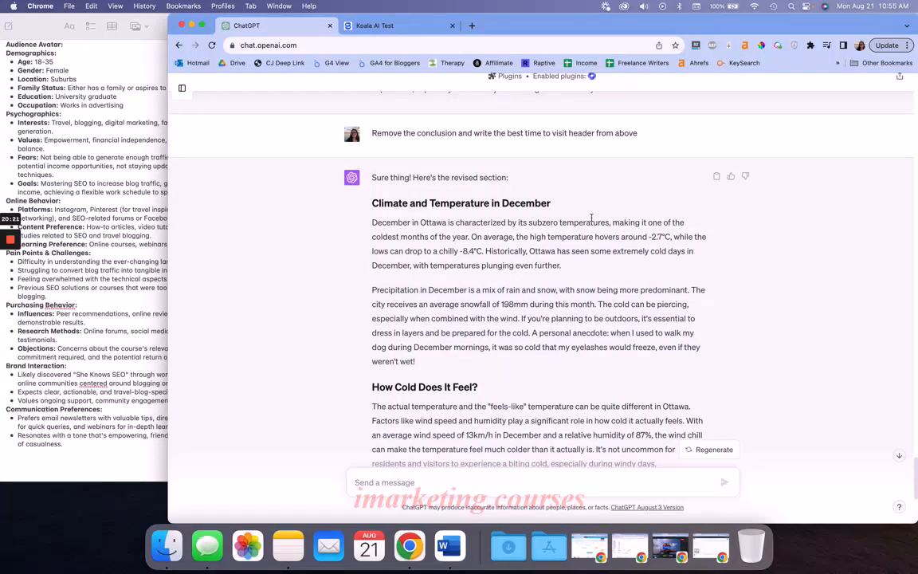
scroll(591, 217, down, 5)
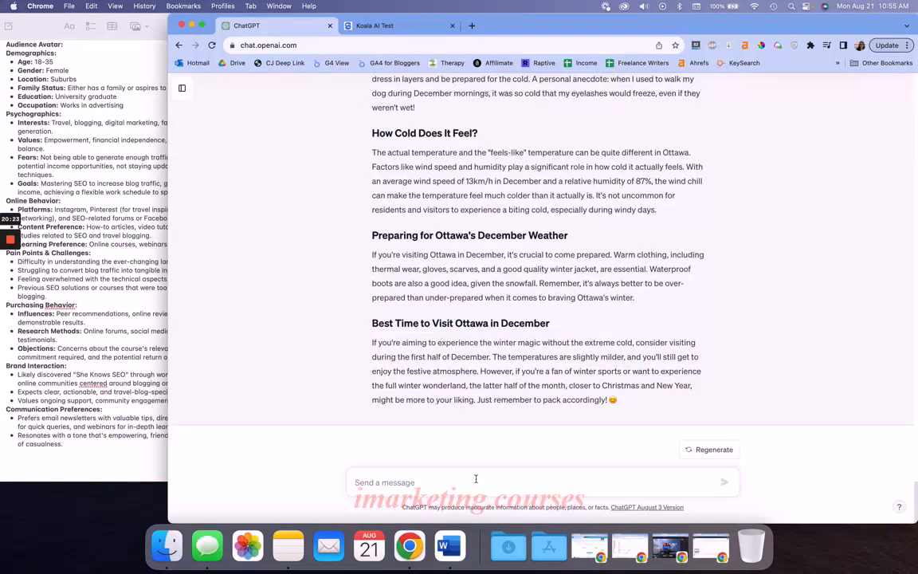
click(476, 480)
text(Please proof)
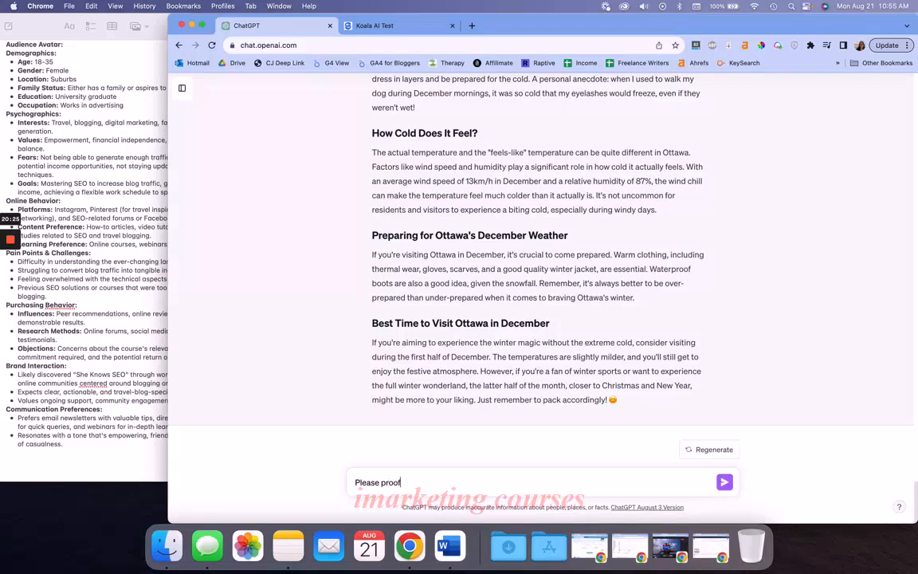
text(read the above and make )
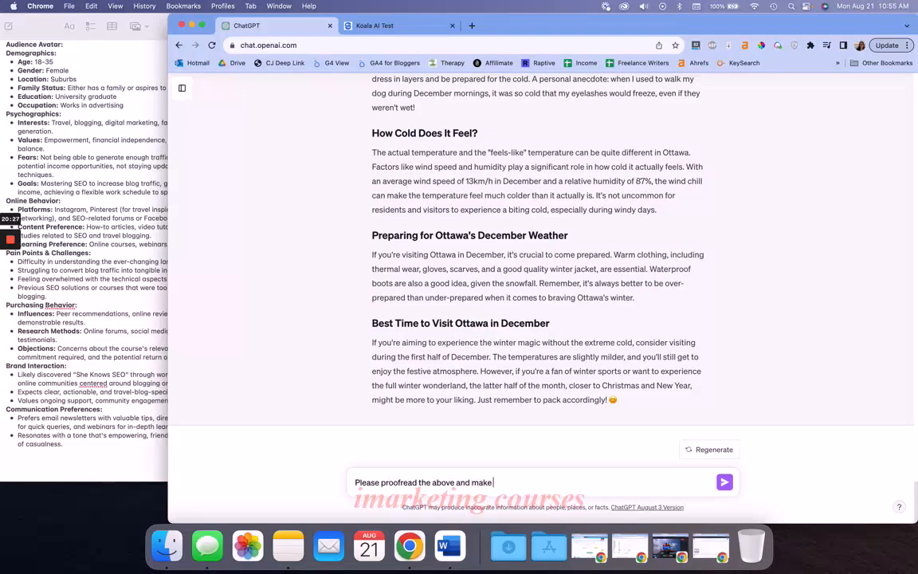
text(sure it's grammaticaly)
key(BackSpace)
key(BackSpace)
text(ly )
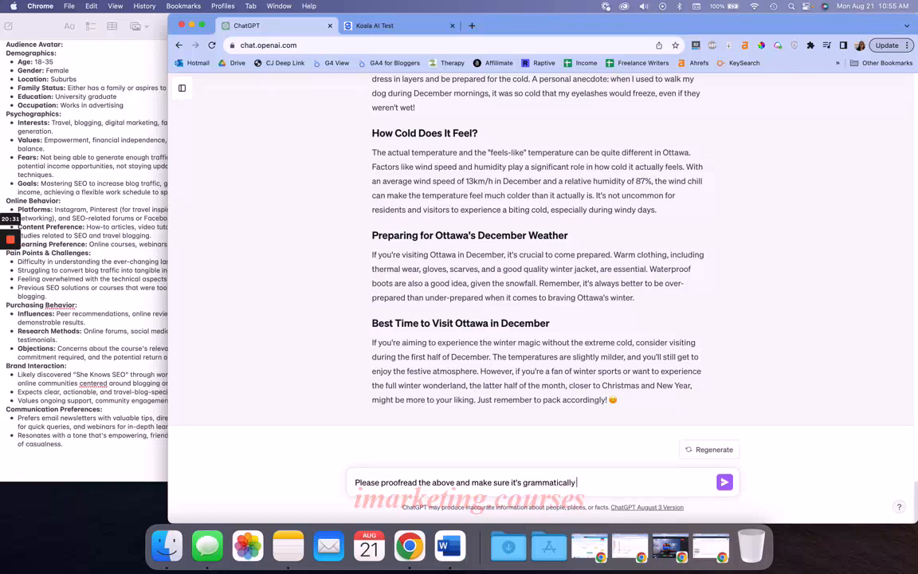
text(correct. Spell check it. Use U)
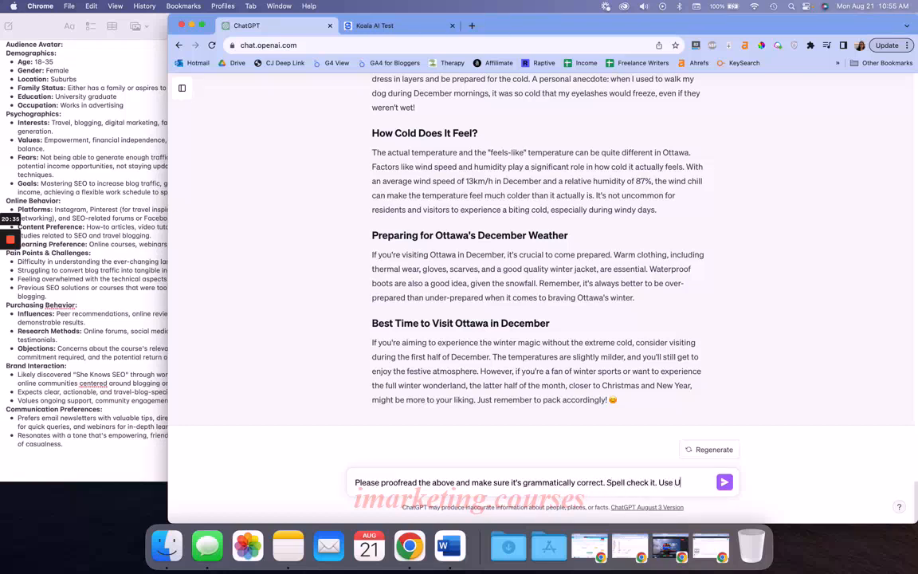
text(S english. And)
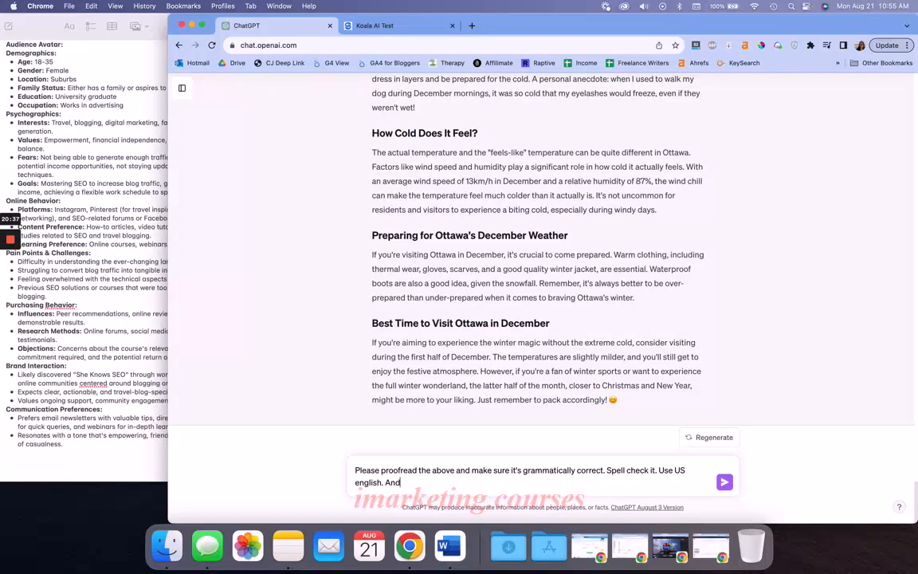
text( make sure it's in active voice.)
key(Return)
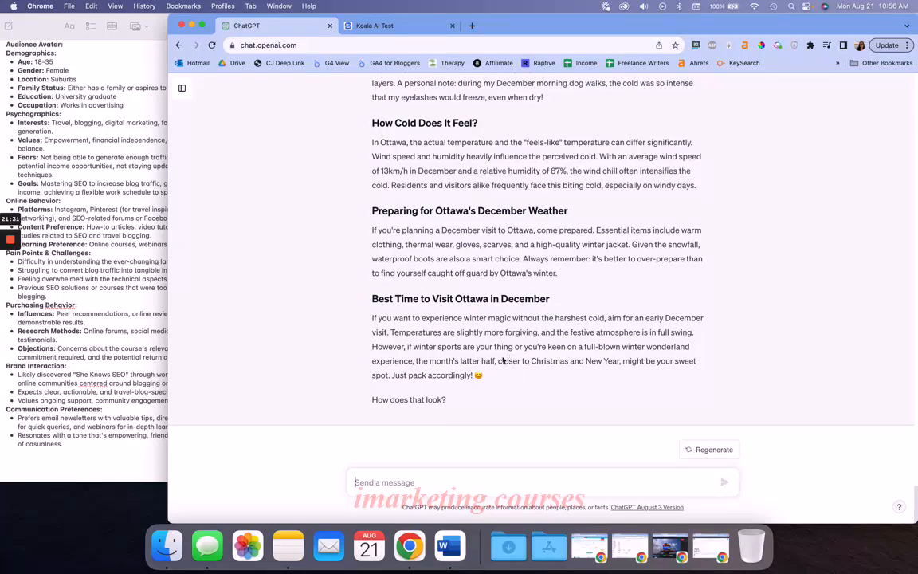
Send the message "Forget the above. Give us an example of active vs. passive voice in a sentence"
text(Forg)
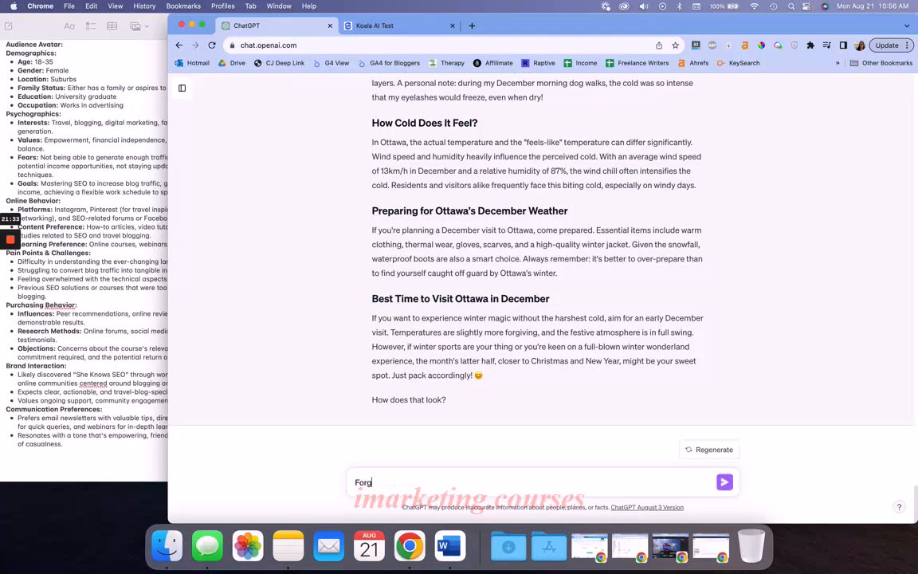
text(et the above. Give us an examp)
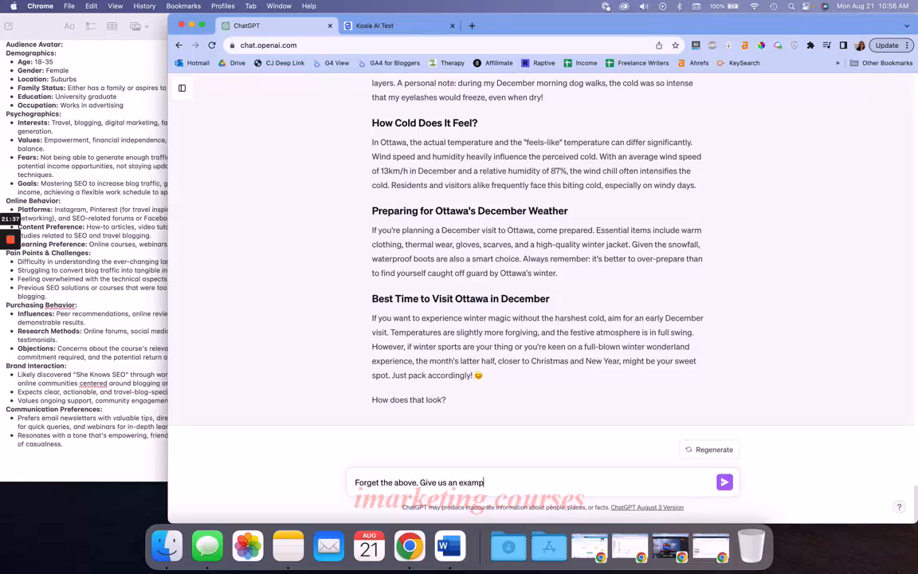
text(le of active vs. passive voice in a sentence.)
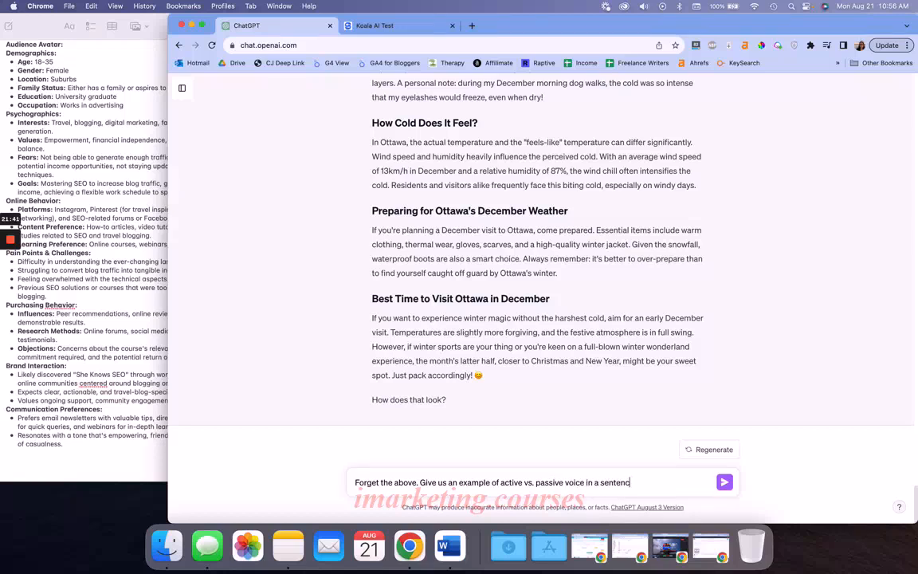
key(Return)
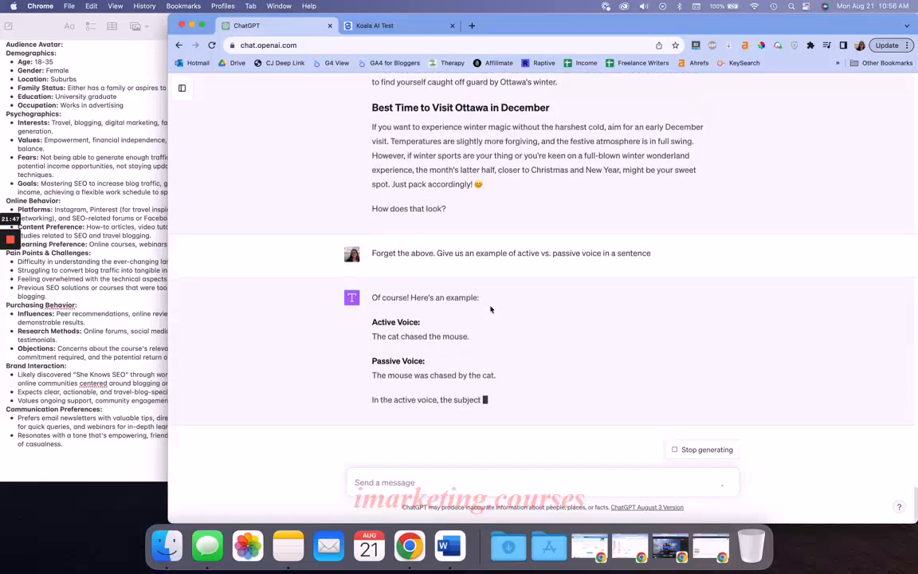
Review the active and passive voice example sentences and the wording of the proofread Best Time to Visit Ottawa in December paragraph
drag(371, 337, 470, 327)
drag(359, 364, 548, 365)
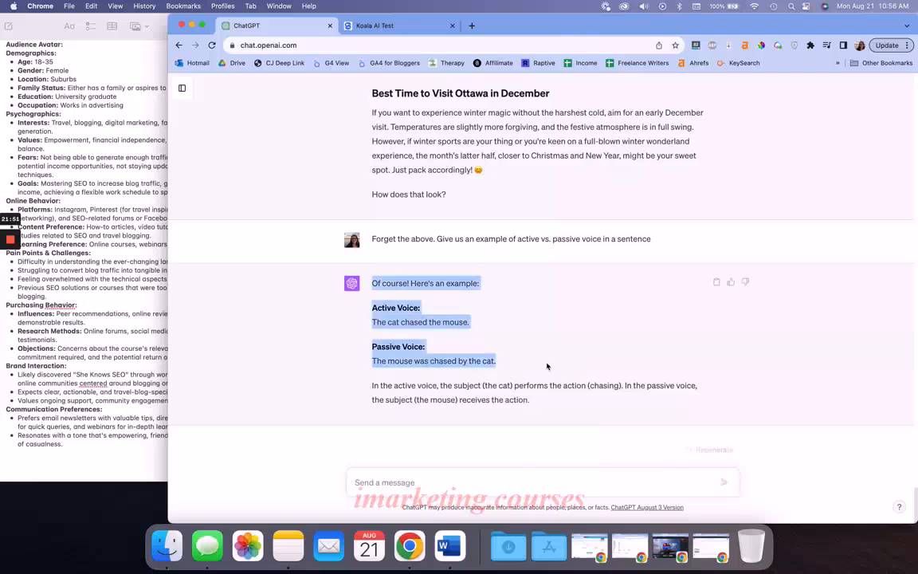
click(485, 361)
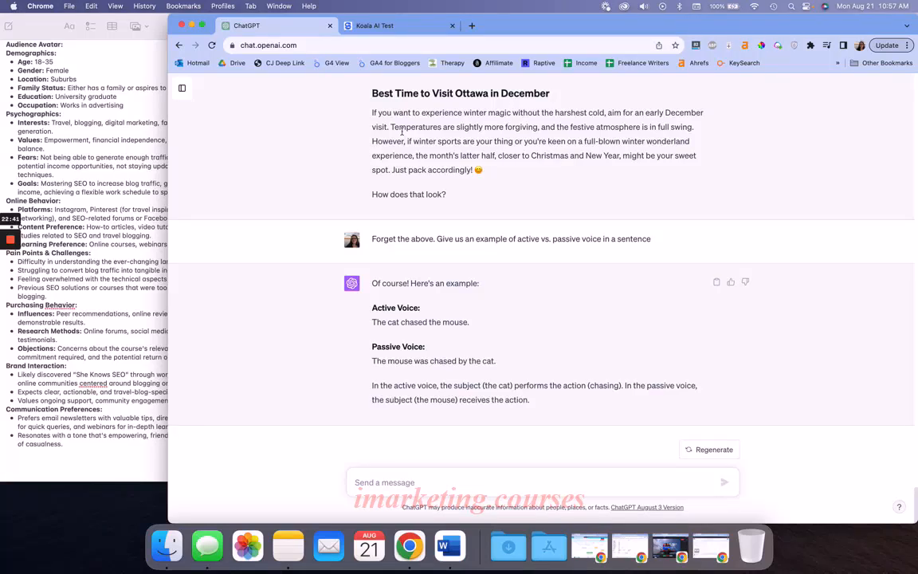
click(389, 141)
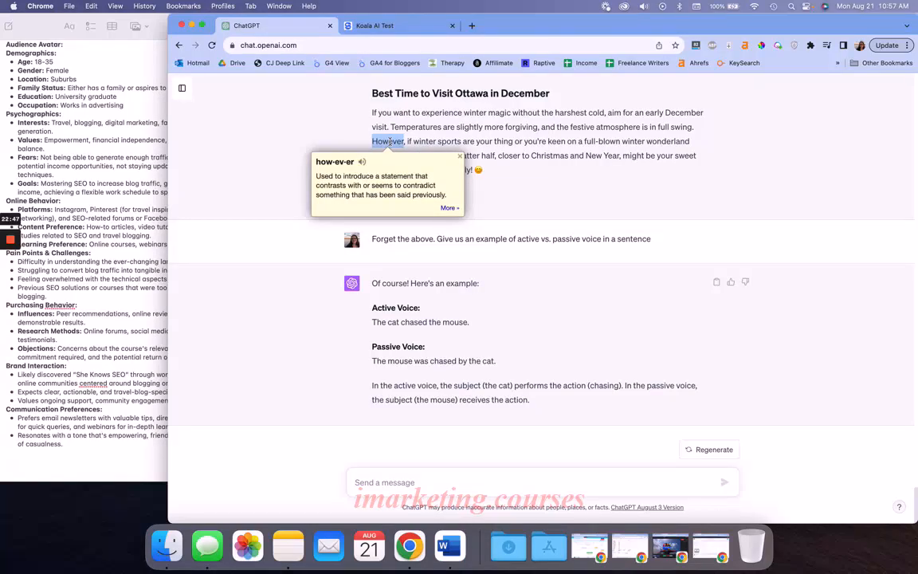
click(440, 127)
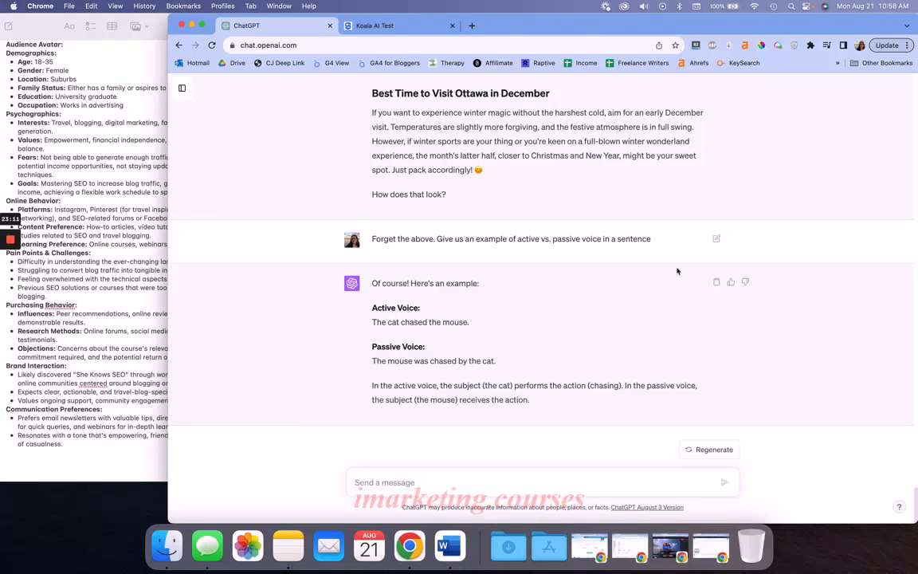
Edit and resubmit the last message as "Please evaluate this piece of writing above and tell me what I can improve to better appeal to my users"
click(717, 237)
triple_click(613, 218)
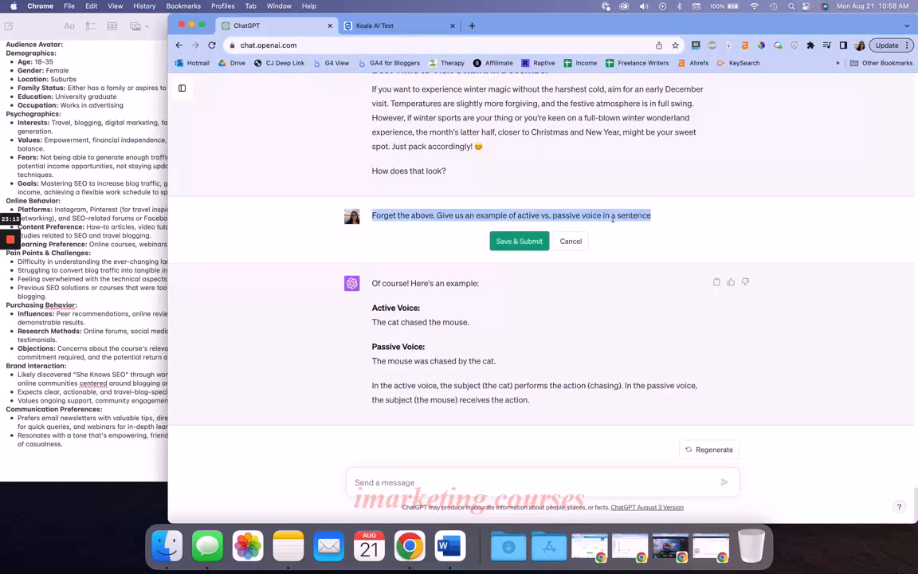
text(Please evaluate t)
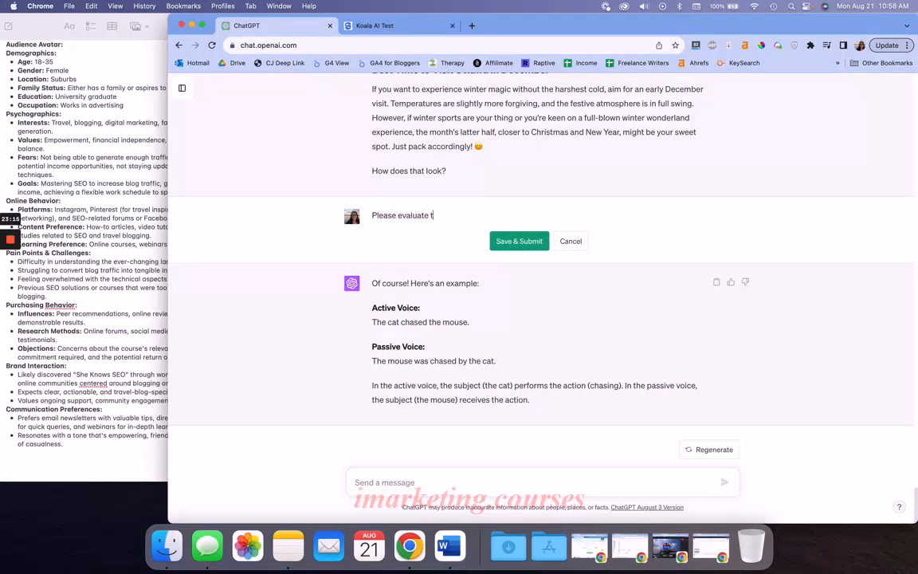
text(his piece of writing above and tell me wha)
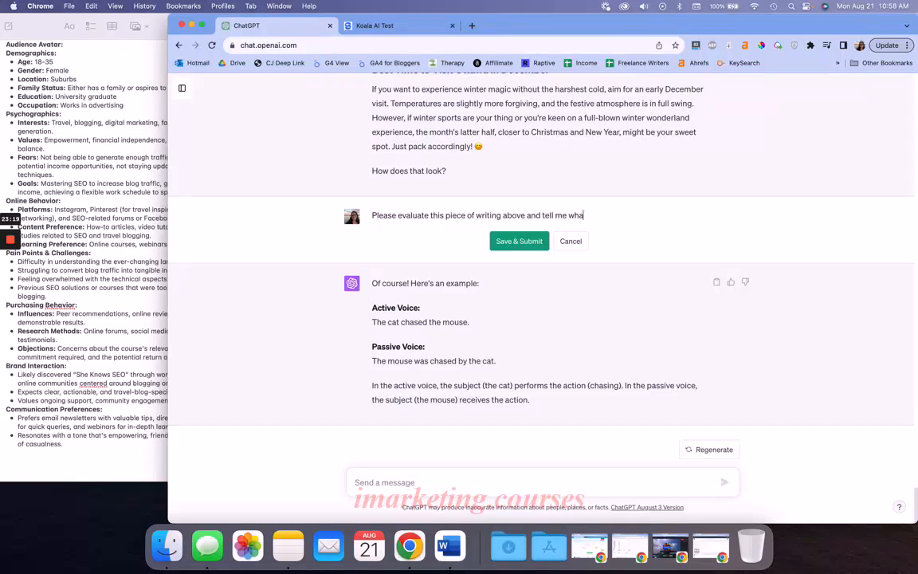
text(t I can improve to better appeal to my users)
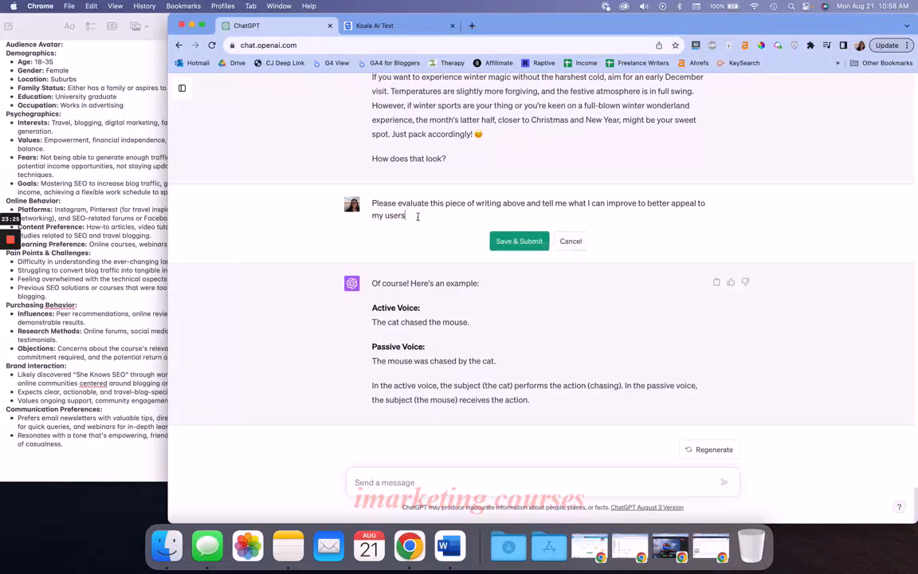
click(519, 242)
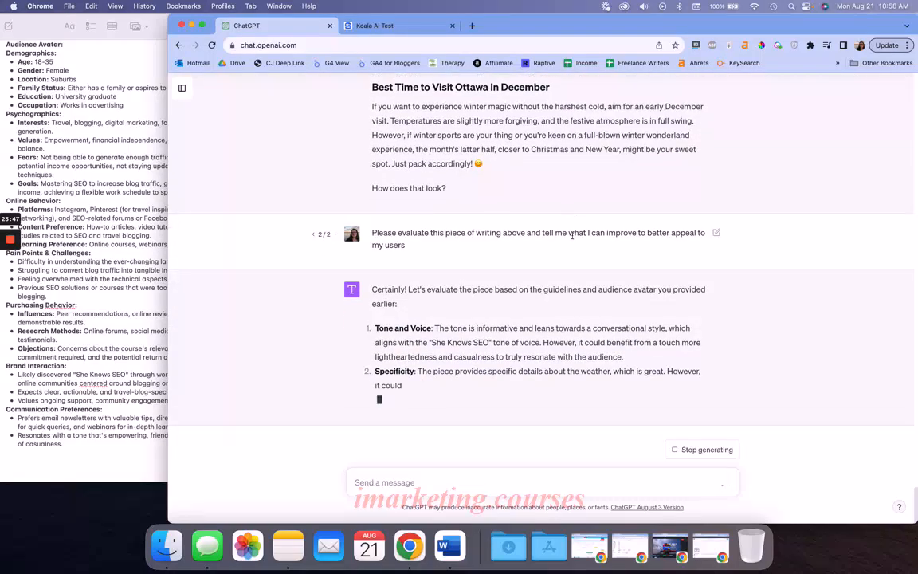
Read the evaluation of the writing, focusing on the Tone and Voice and Pain Points feedback
drag(624, 356, 374, 343)
click(467, 350)
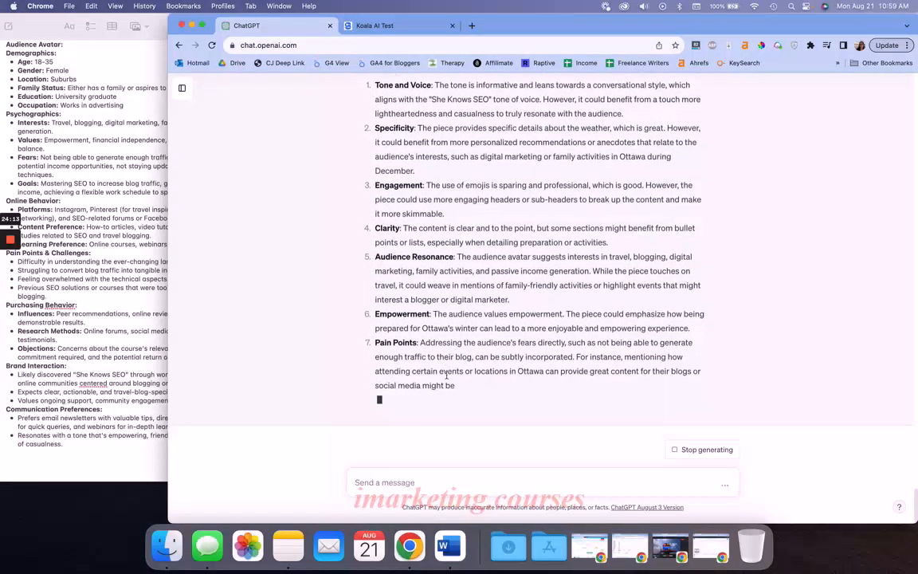
triple_click(445, 374)
double_click(425, 372)
triple_click(425, 371)
click(467, 378)
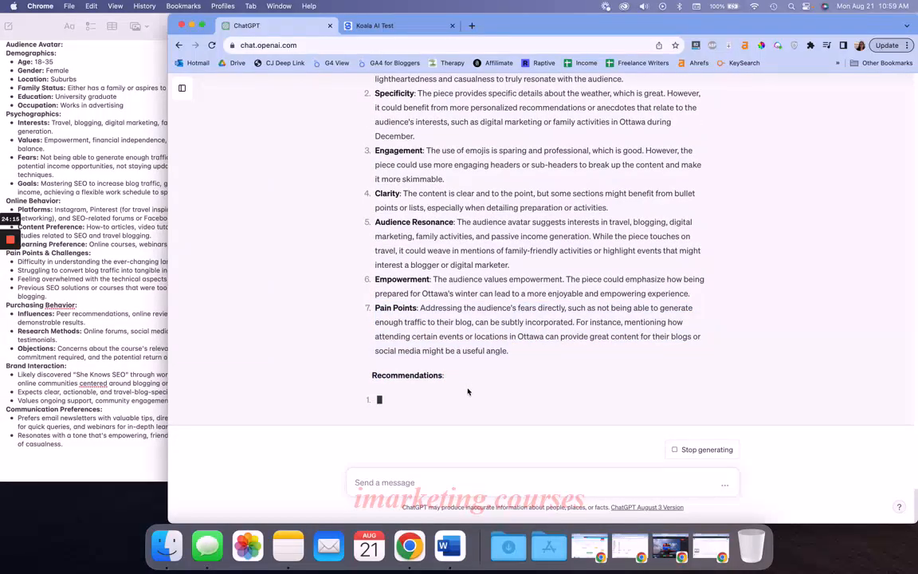
Send the message "Great please amend the above piece of content to make your recommended changes"
click(431, 483)
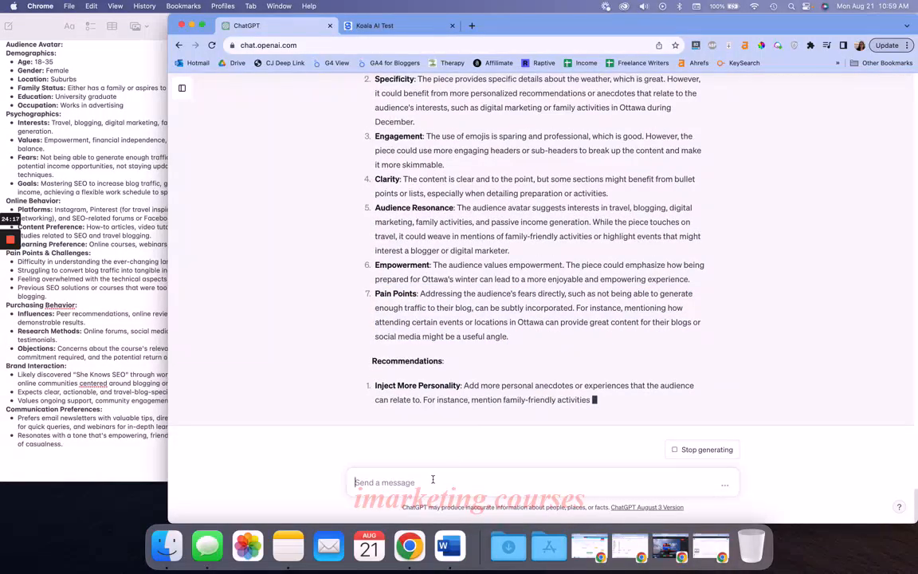
text(Great )
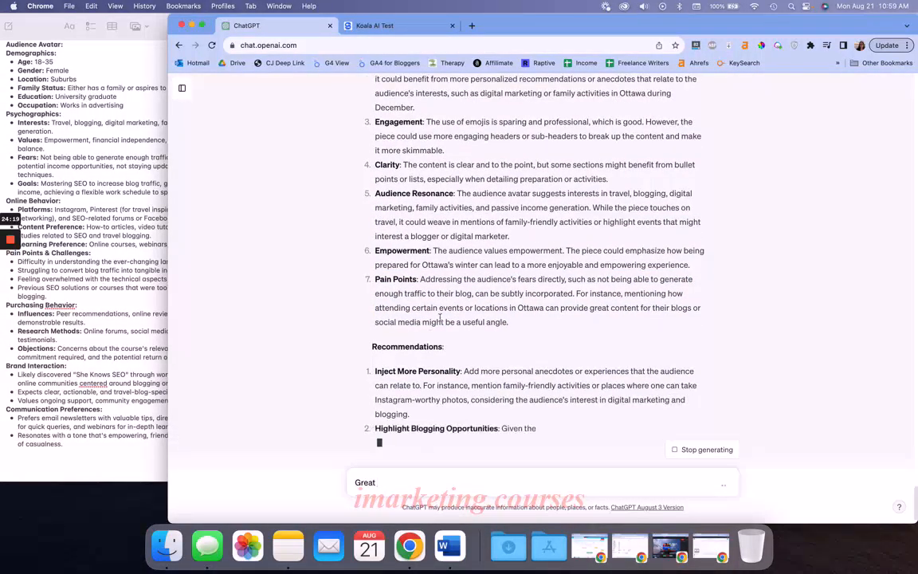
text(plea)
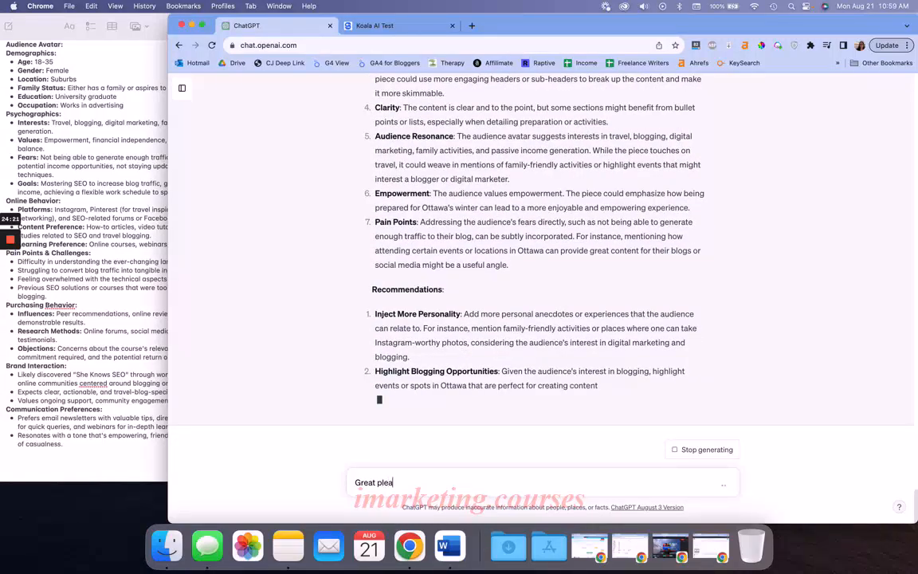
text(se amend the ab)
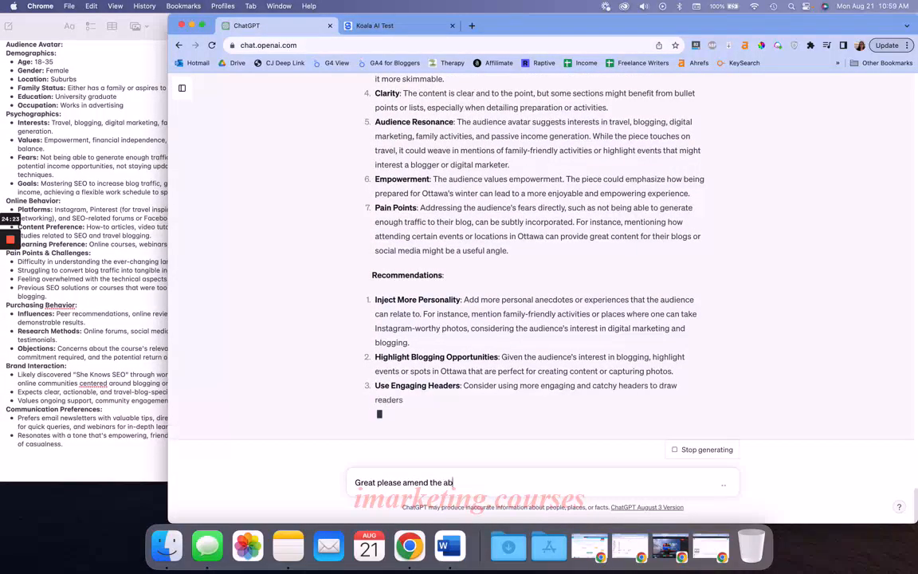
text(ove piece of content to)
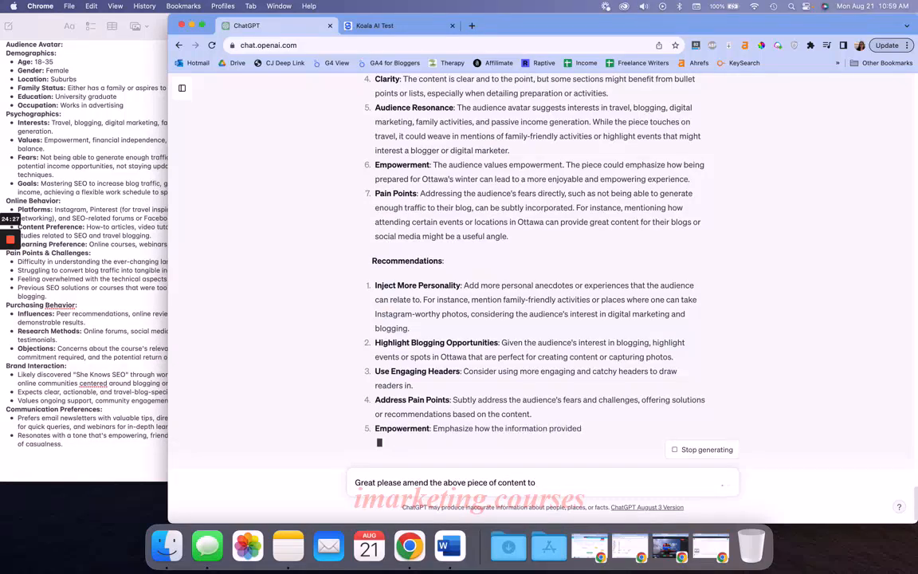
text( make your r)
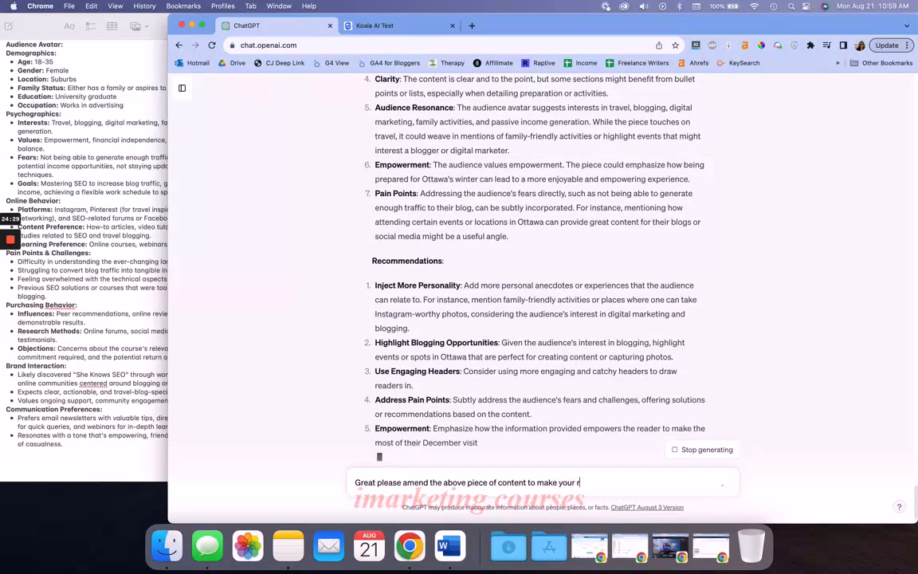
text(ecommended changes)
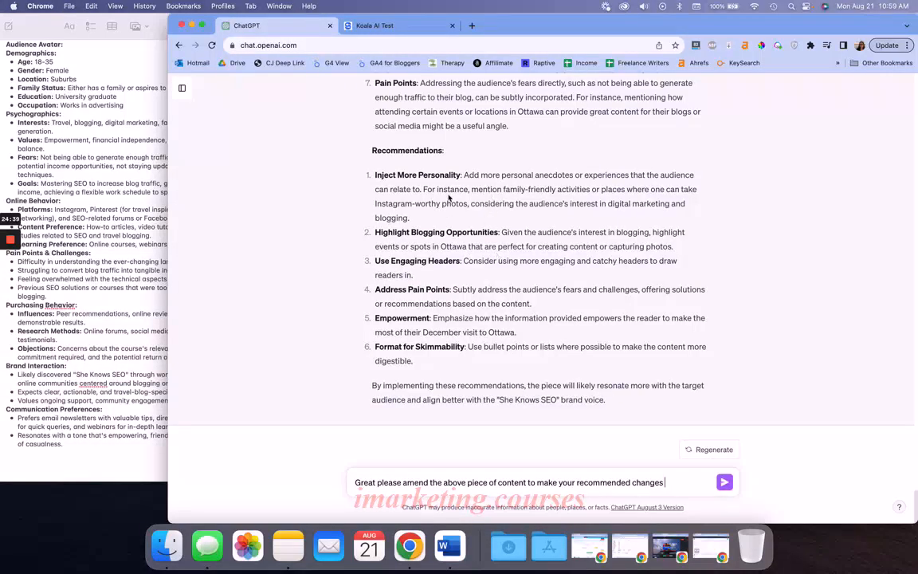
key(Return)
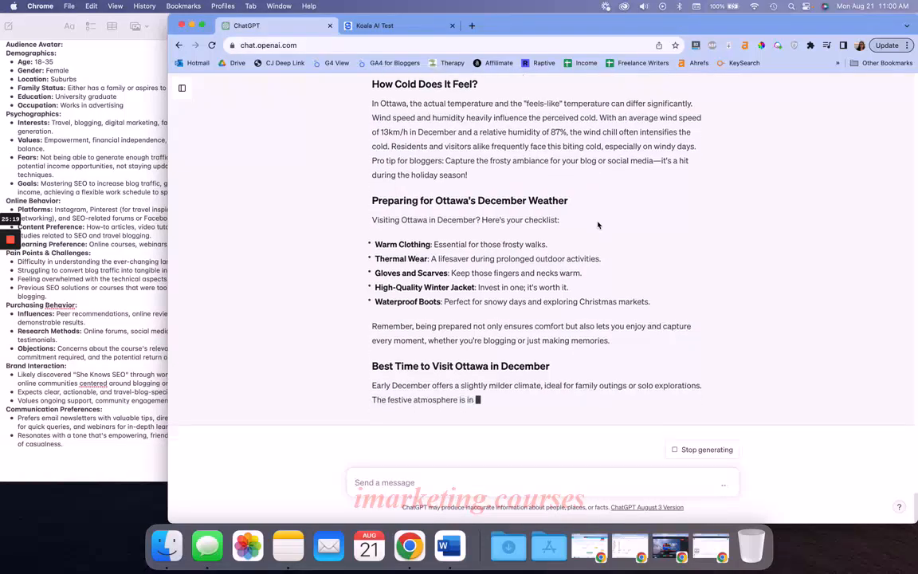
Review the amended How Cold Does It Feel, Preparing for Ottawa's December Weather and Best Time to Visit sections
triple_click(483, 323)
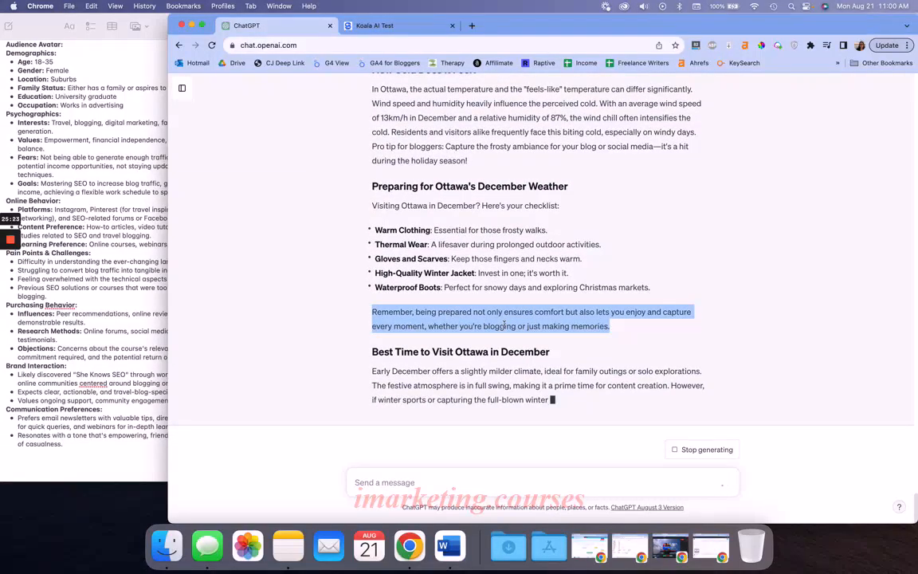
drag(369, 147, 508, 142)
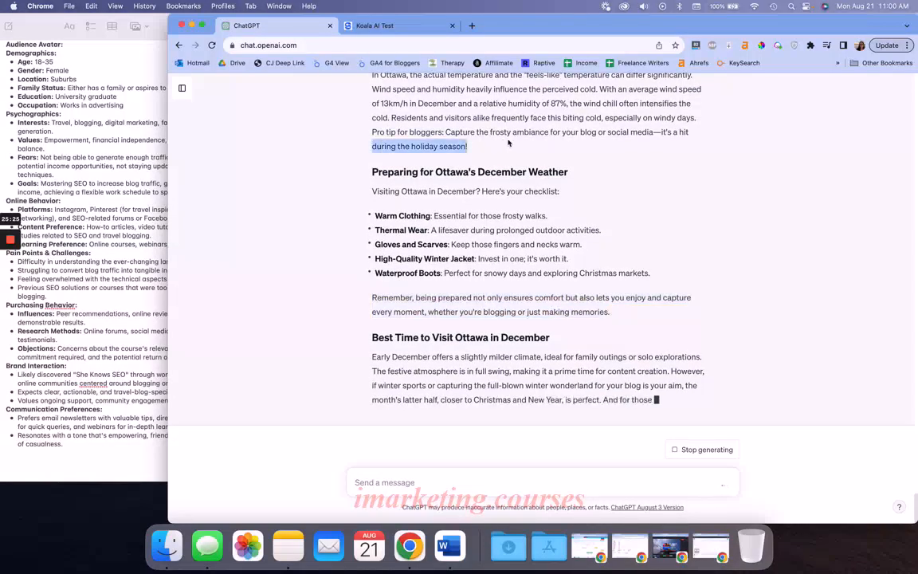
click(492, 134)
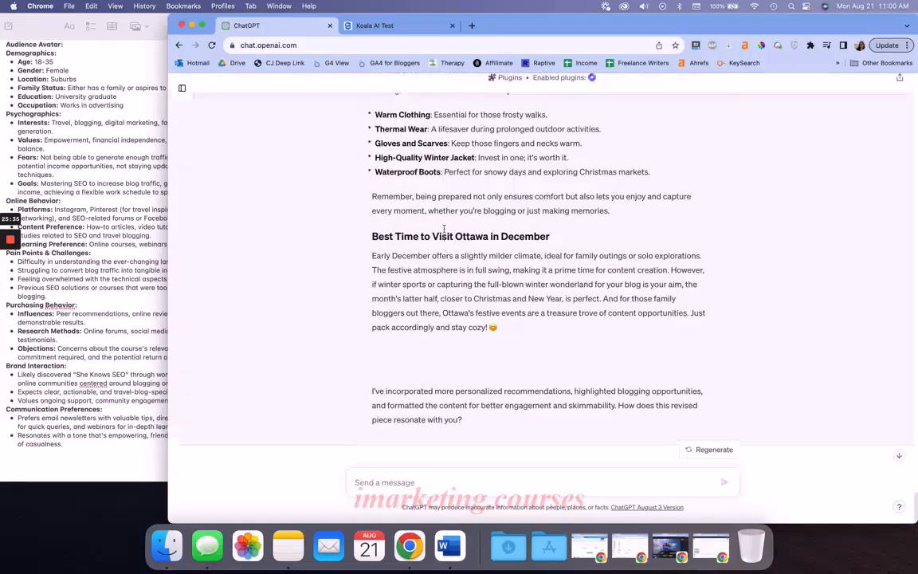
scroll(444, 229, up, 7)
scroll(443, 229, down, 5)
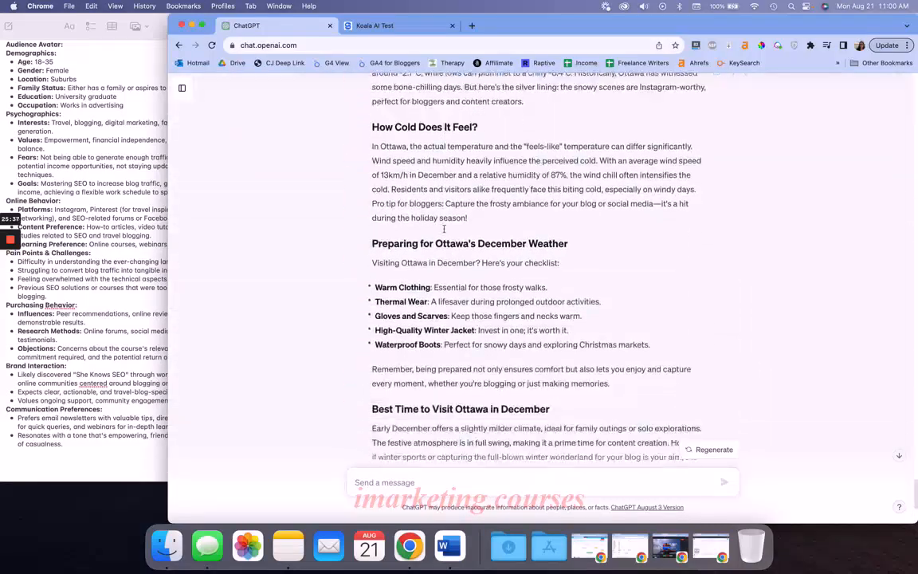
Review the winter packing checklist under Preparing for Ottawa's December Weather and the closing remarks of the revised article
scroll(444, 231, down, 5)
scroll(444, 233, up, 5)
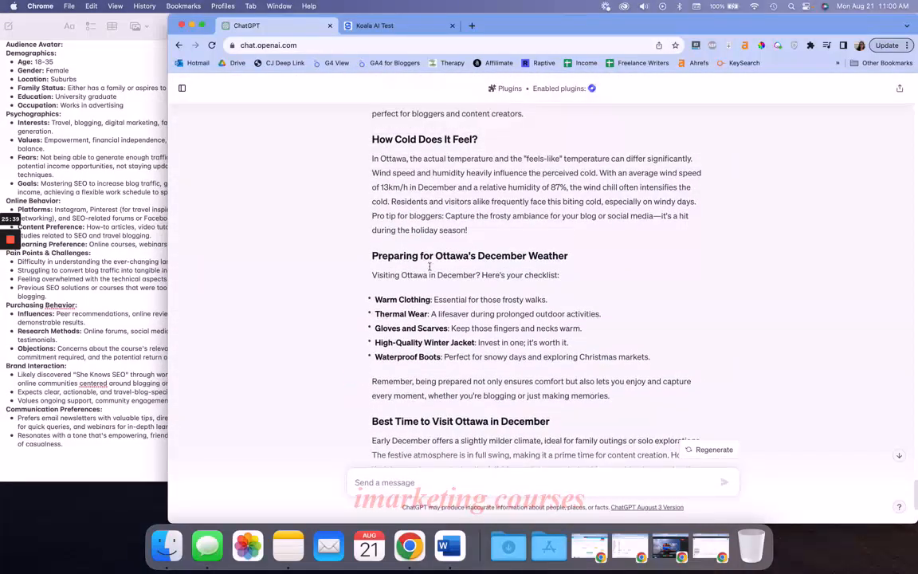
drag(373, 297, 651, 364)
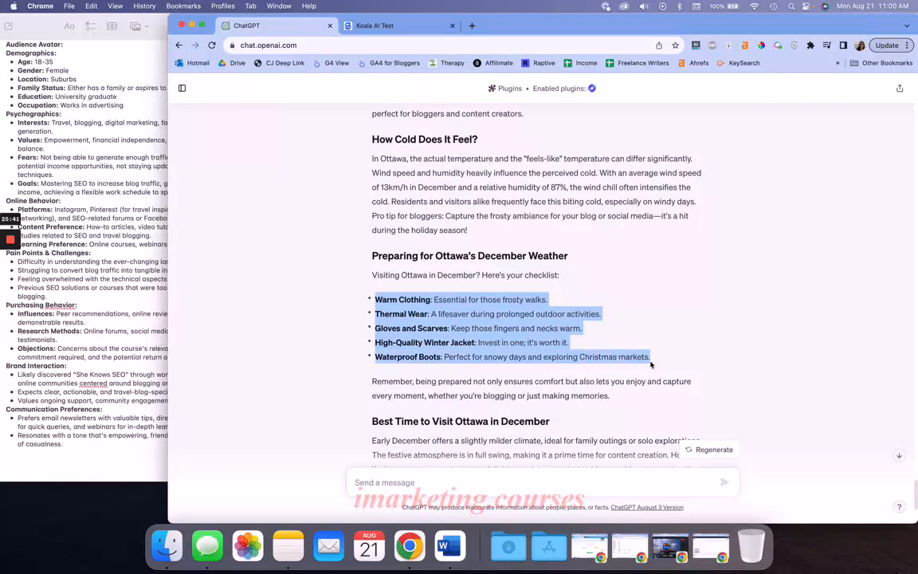
click(428, 298)
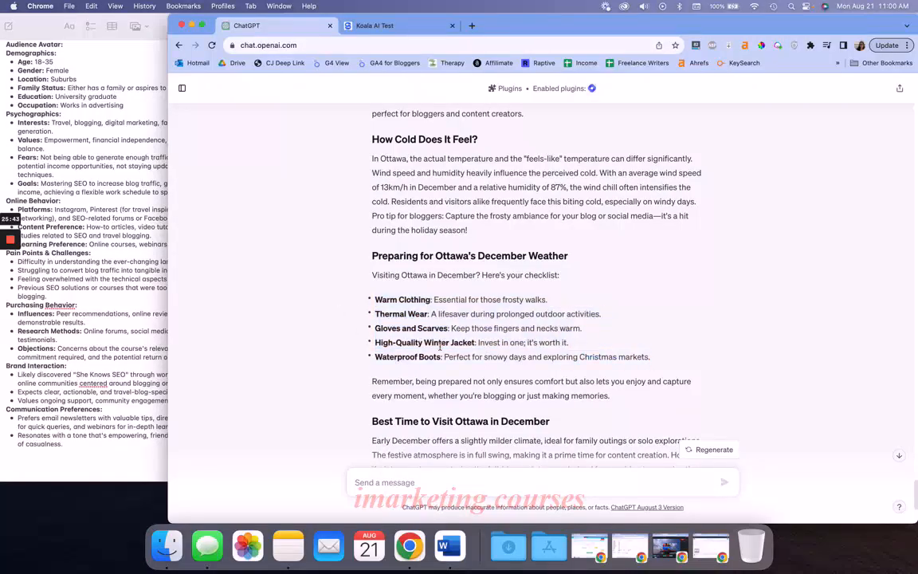
scroll(440, 349, down, 3)
scroll(440, 349, up, 2)
scroll(440, 349, down, 2)
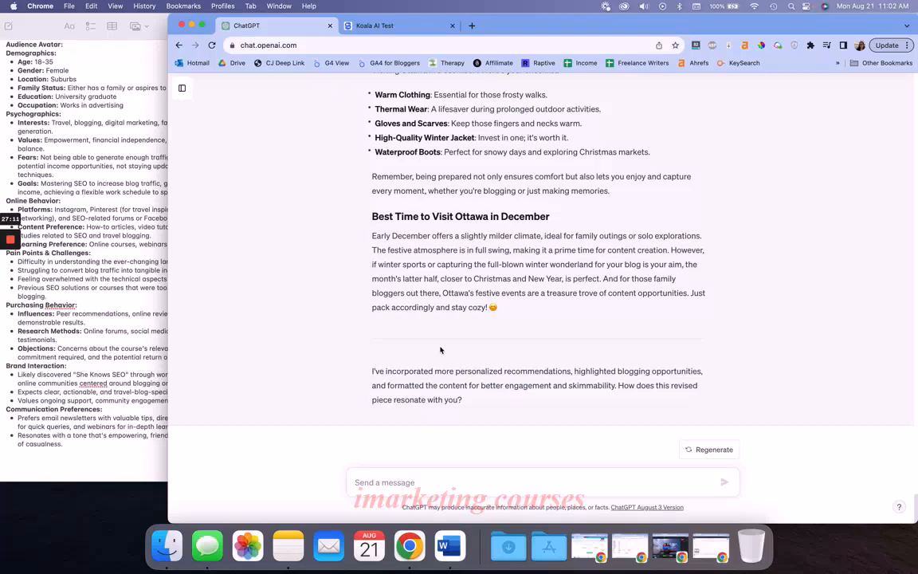
scroll(440, 350, up, 10)
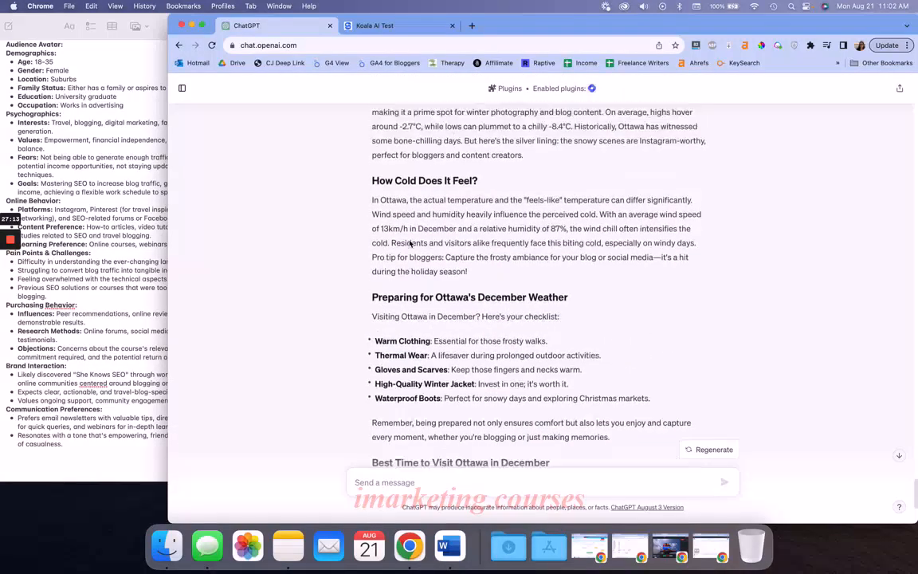
Switch to Notes and review the blog copywriter prompt with its style rules and She Knows SEO tone of voice
click(114, 316)
scroll(94, 331, up, 10)
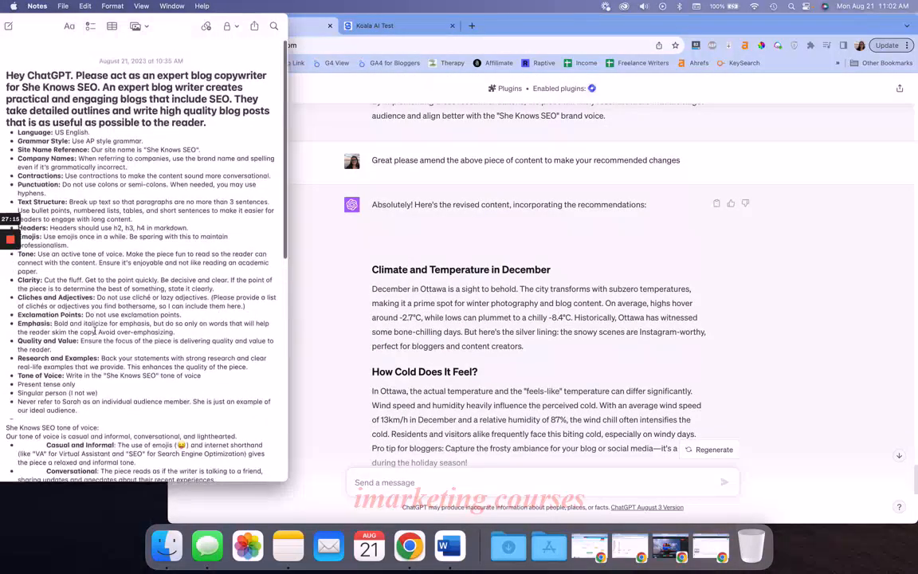
scroll(94, 331, down, 10)
scroll(94, 330, up, 10)
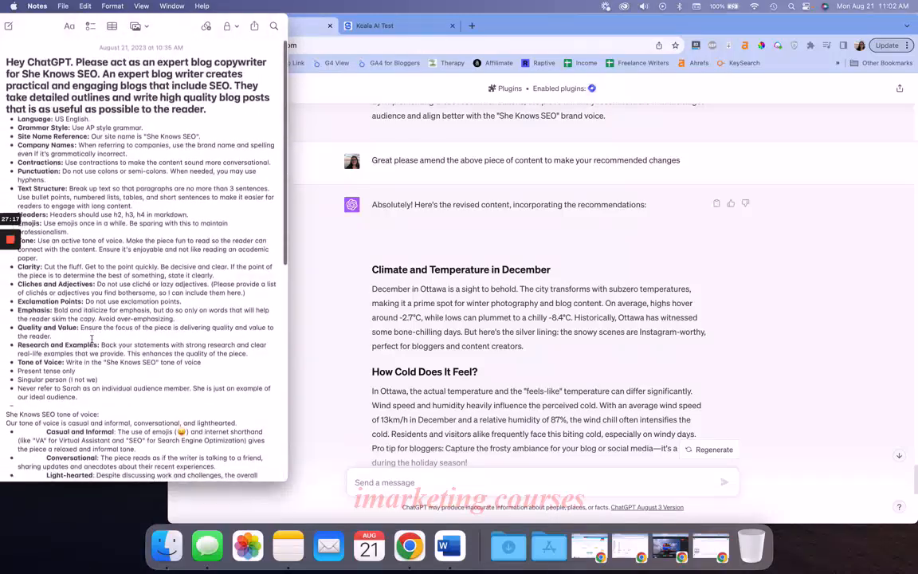
scroll(95, 336, down, 3)
scroll(95, 336, up, 3)
Return to ChatGPT and reread the revised article, focusing on the Climate and Temperature in December and How Cold Does It Feel sections
click(334, 288)
scroll(414, 318, down, 10)
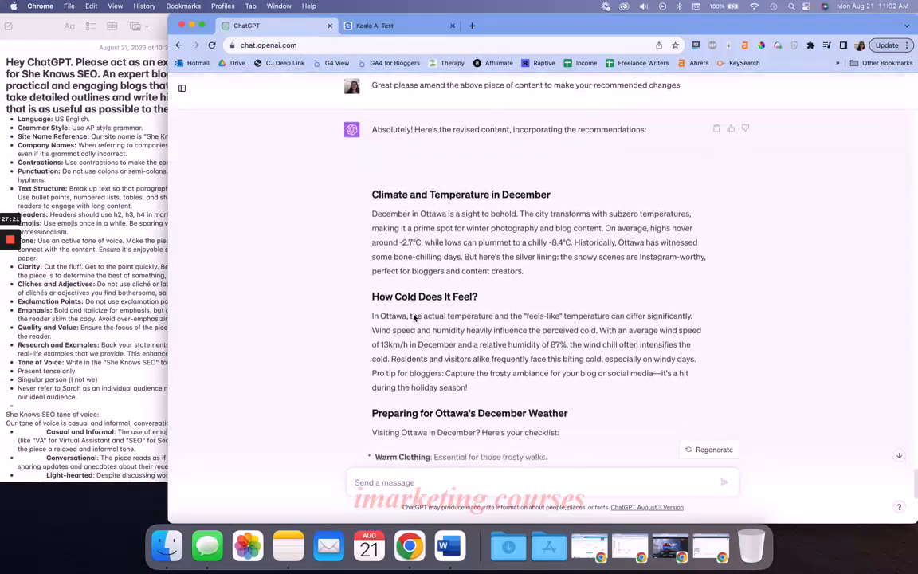
scroll(414, 318, up, 7)
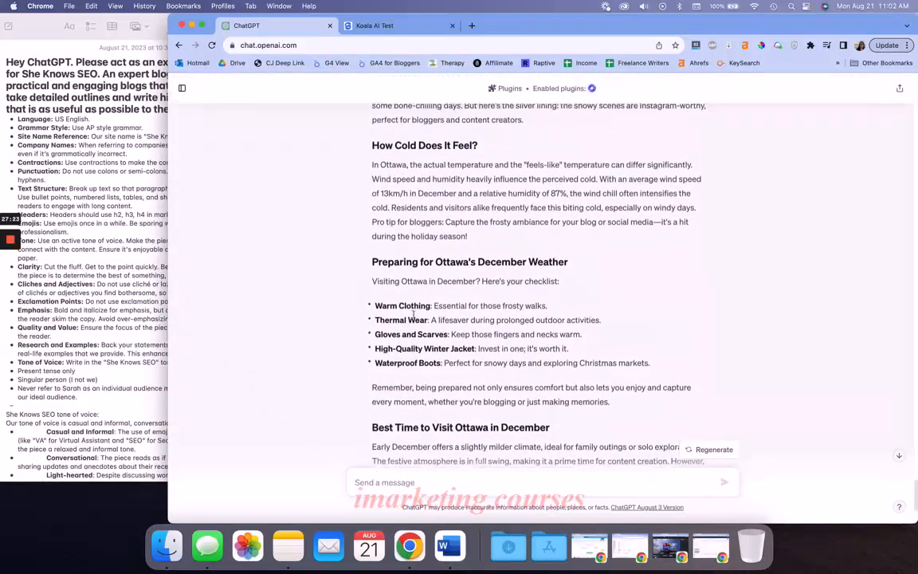
scroll(414, 316, up, 2)
scroll(414, 315, down, 2)
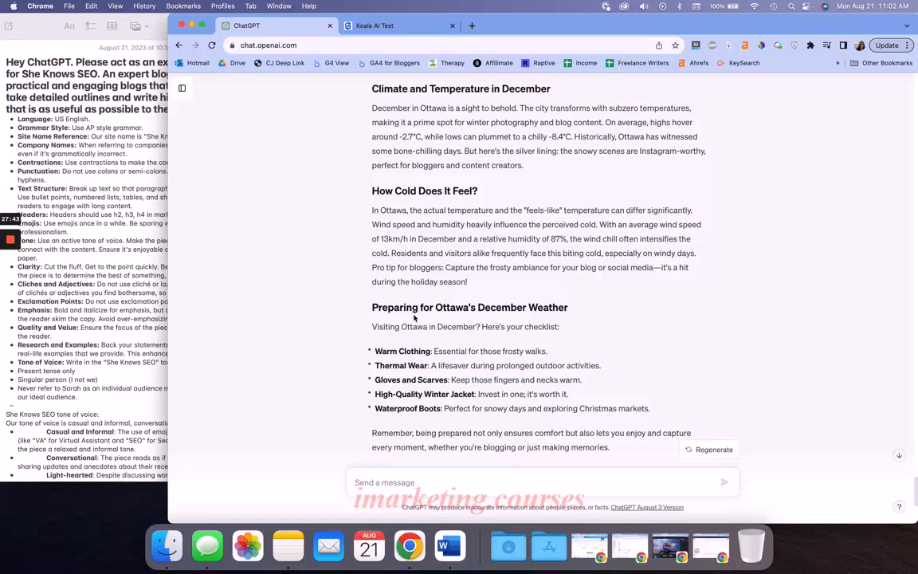
triple_click(378, 252)
click(378, 248)
scroll(384, 175, up, 1)
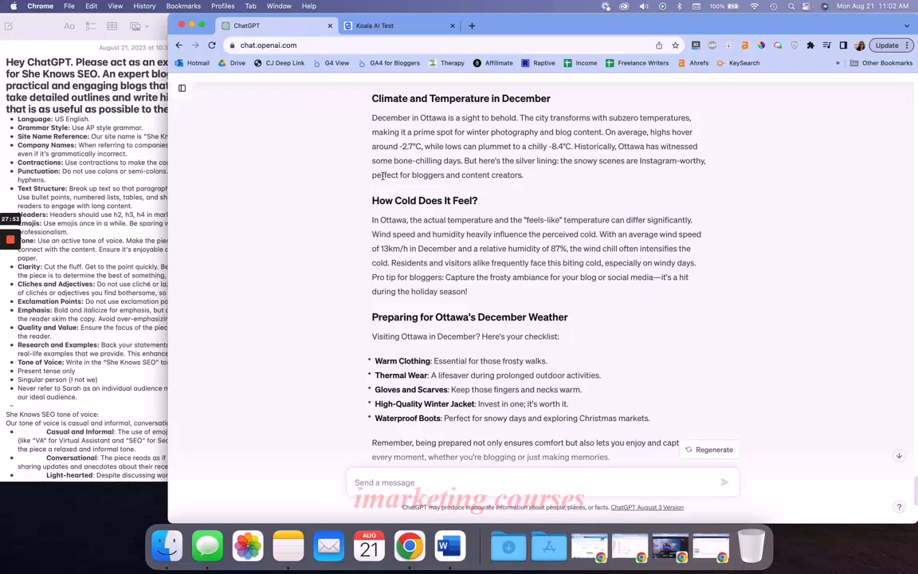
drag(351, 97, 561, 94)
click(460, 89)
right_click(366, 208)
click(321, 204)
scroll(351, 295, down, 3)
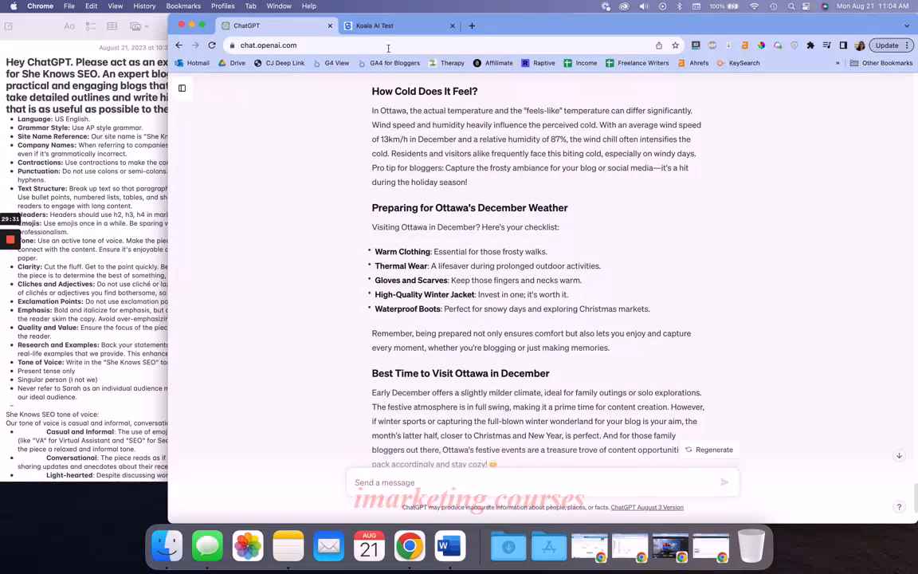
Look through the Koala AI Test post's table of contents on sheknowsseo.co, and return to the ChatGPT conversation
click(352, 25)
scroll(350, 199, down, 5)
scroll(368, 206, up, 15)
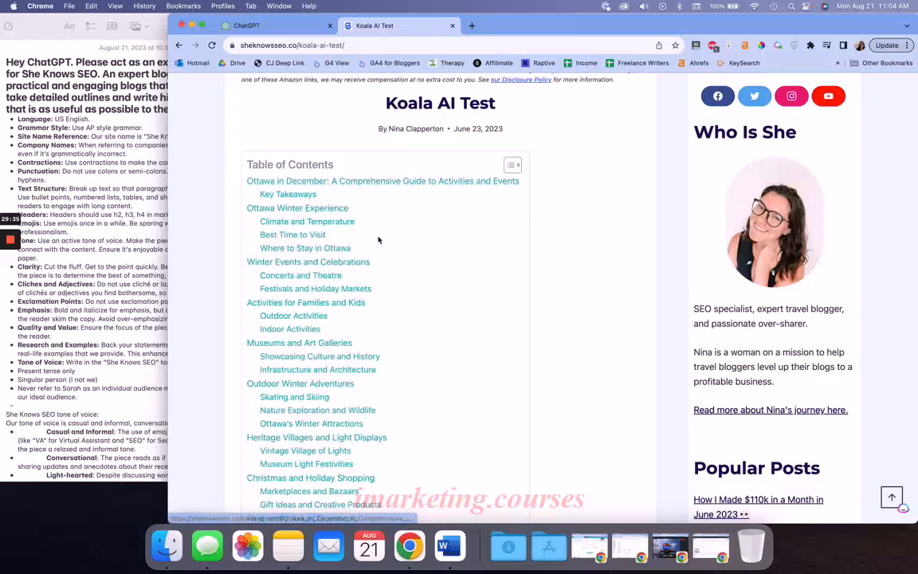
scroll(377, 240, down, 3)
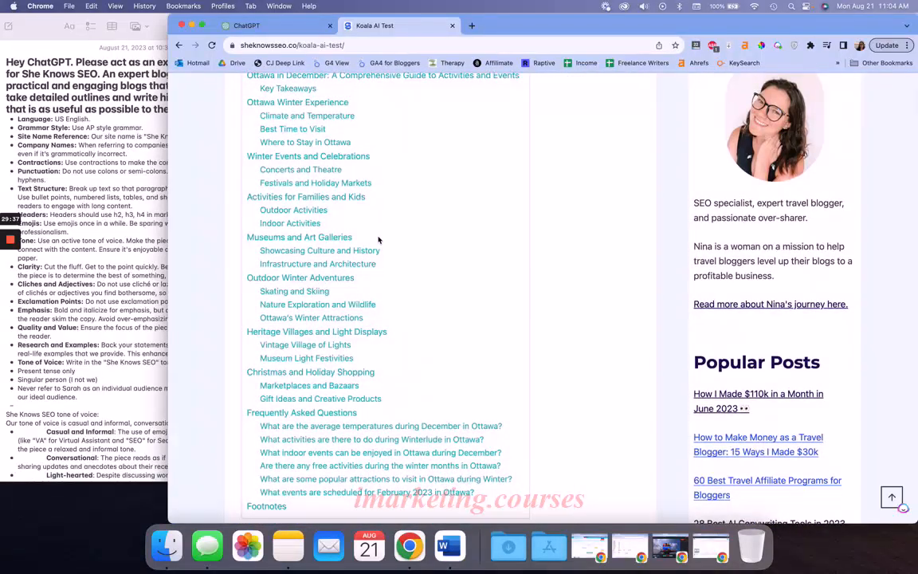
scroll(379, 239, down, 2)
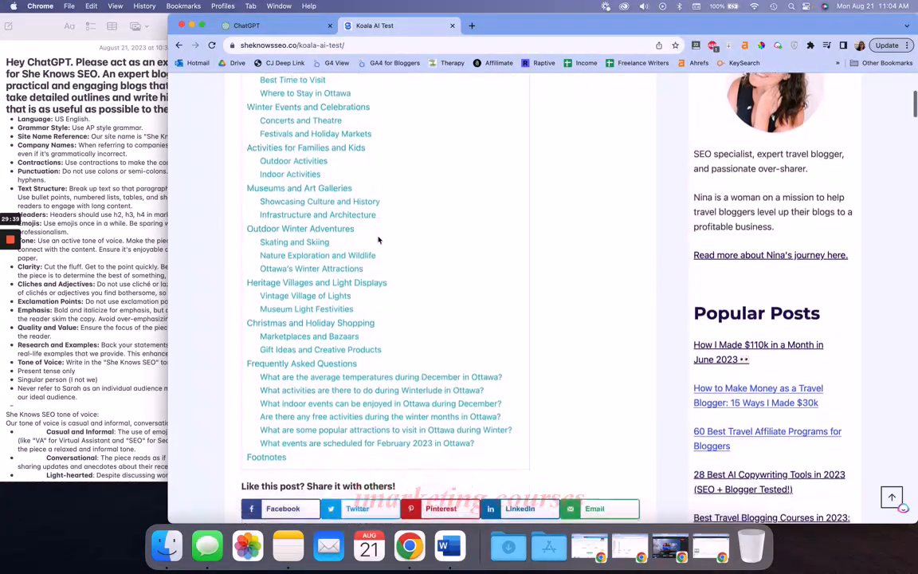
scroll(379, 240, up, 2)
scroll(378, 240, up, 1)
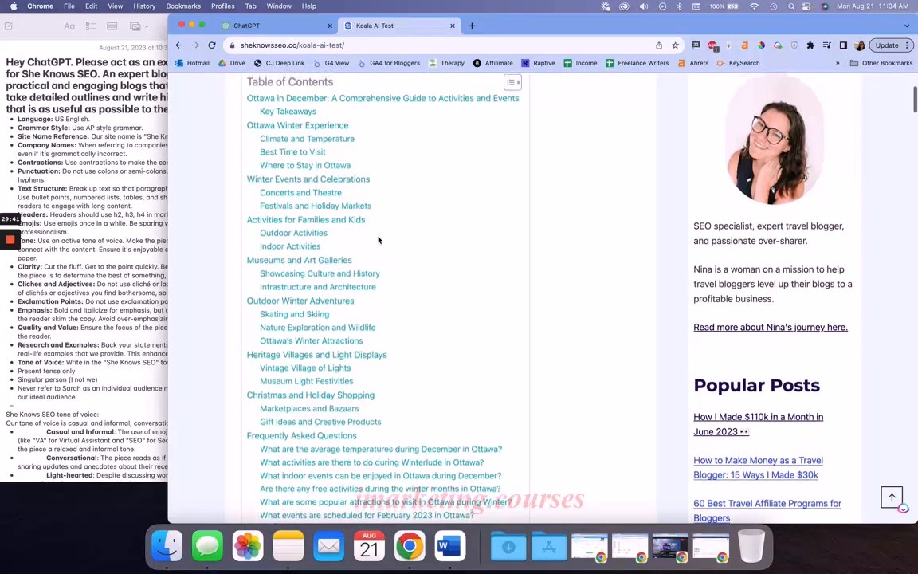
click(299, 27)
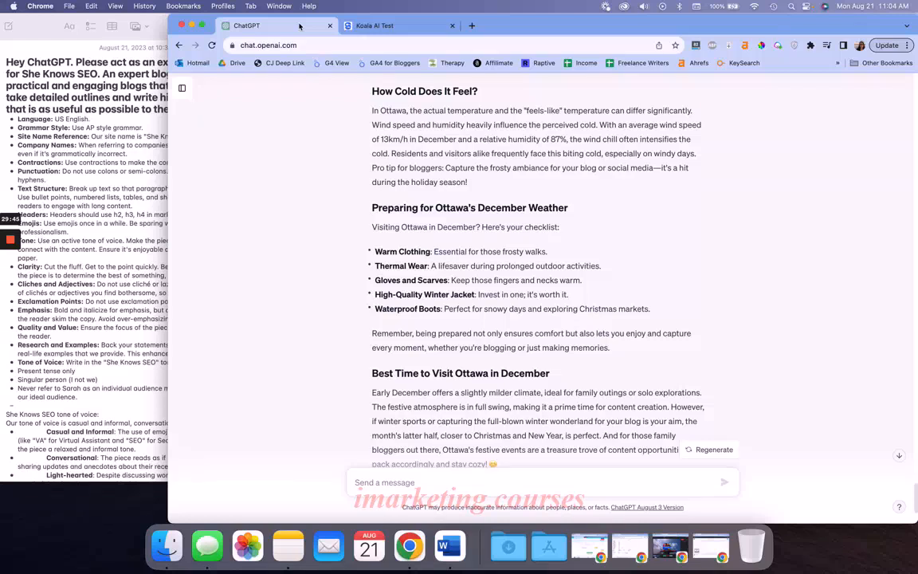